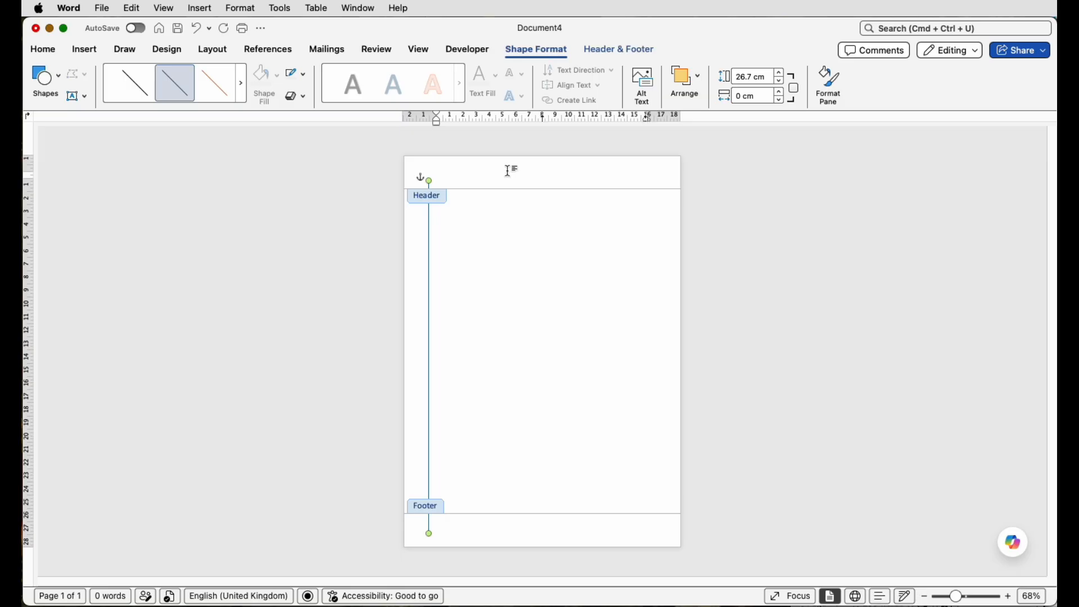
Step: Paste a copy of the vertical line into the header and place it near the page's right edge, level with the original
click(510, 172)
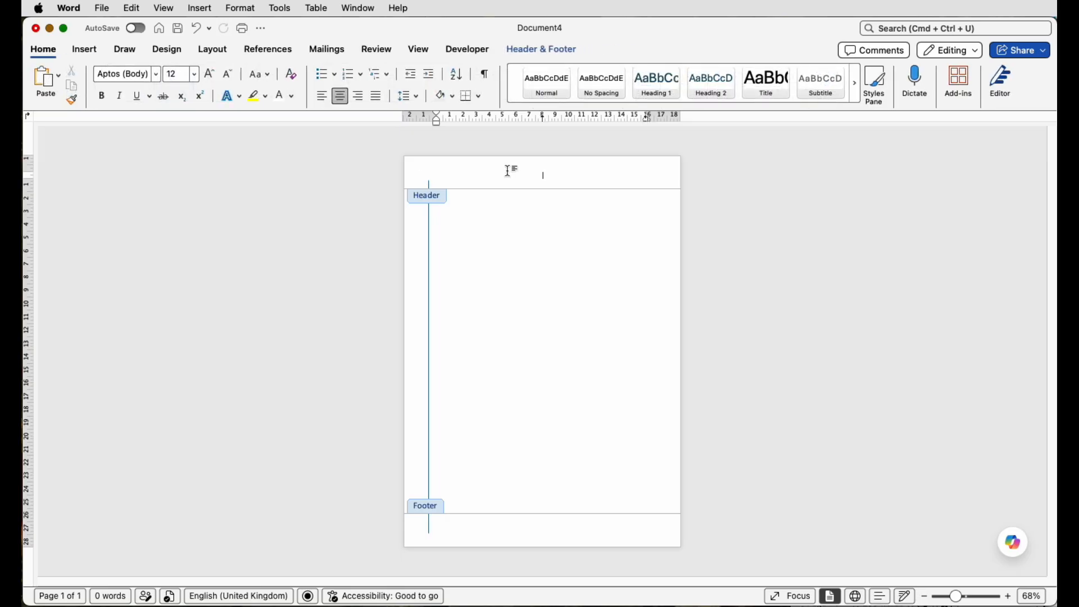
key(super+v)
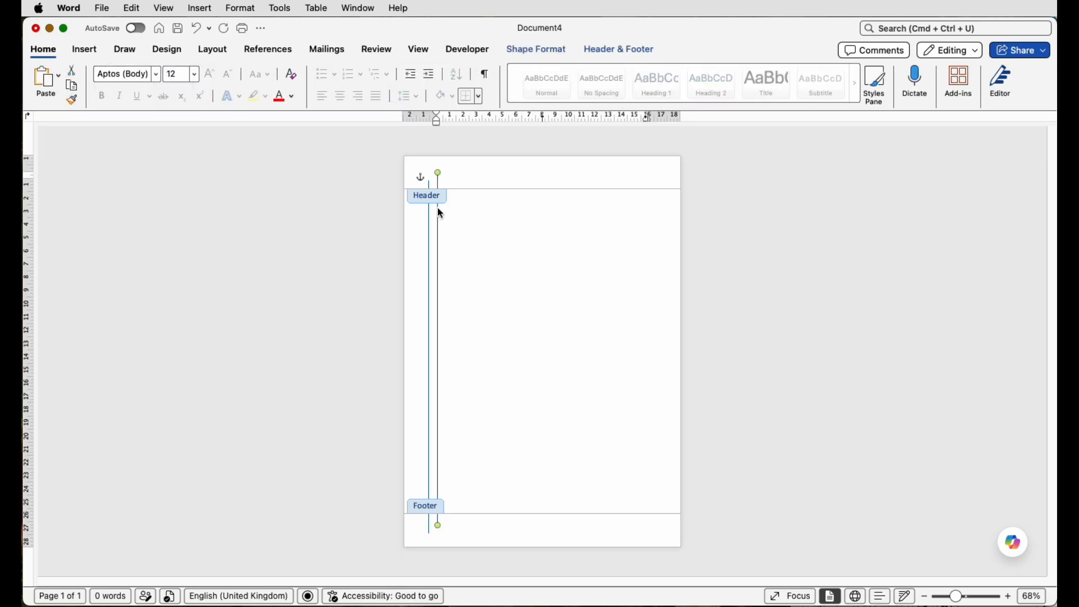
drag(439, 211, 650, 214)
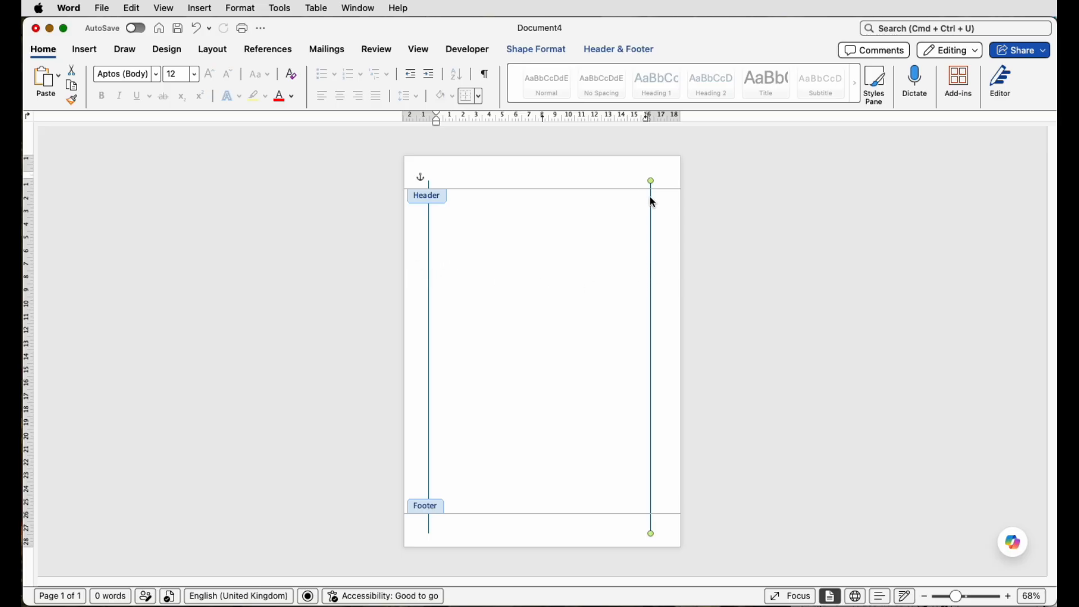
drag(650, 194, 654, 194)
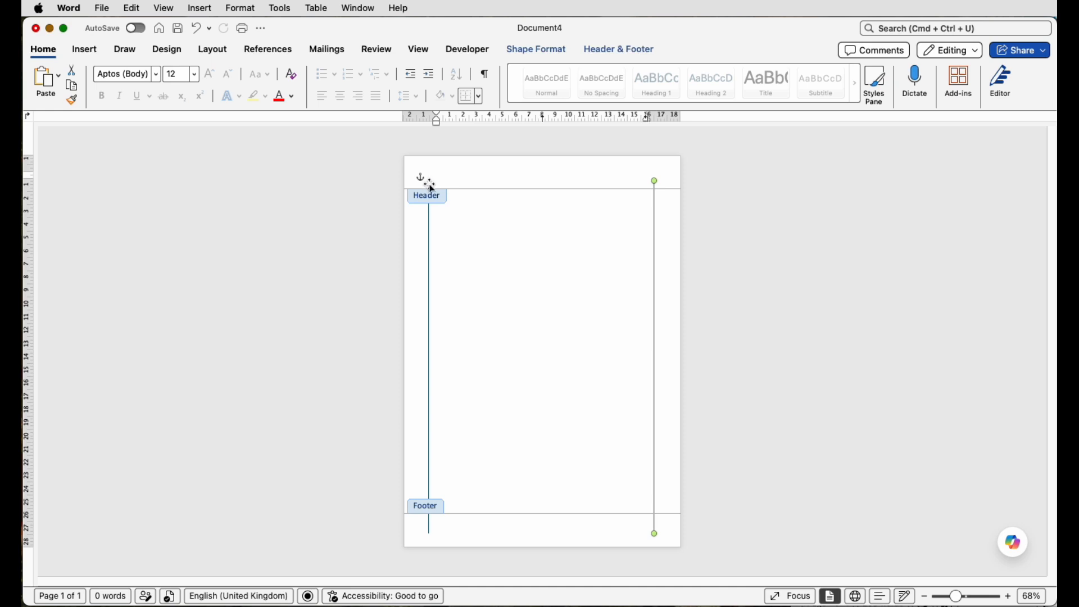
Step: Group the two vertical lines into one object
shift+click(430, 185)
click(213, 52)
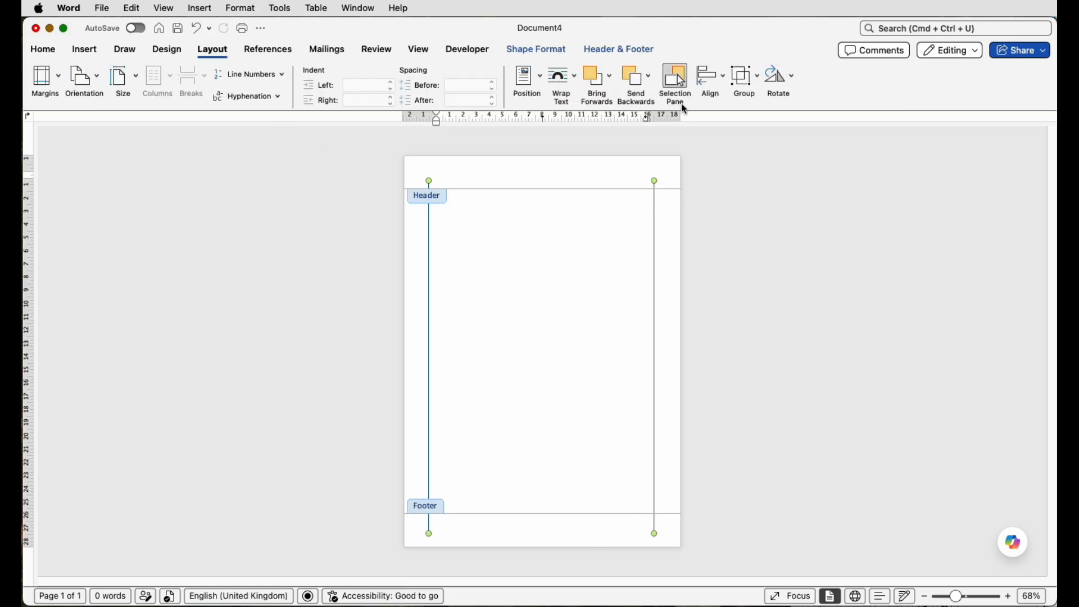
click(737, 82)
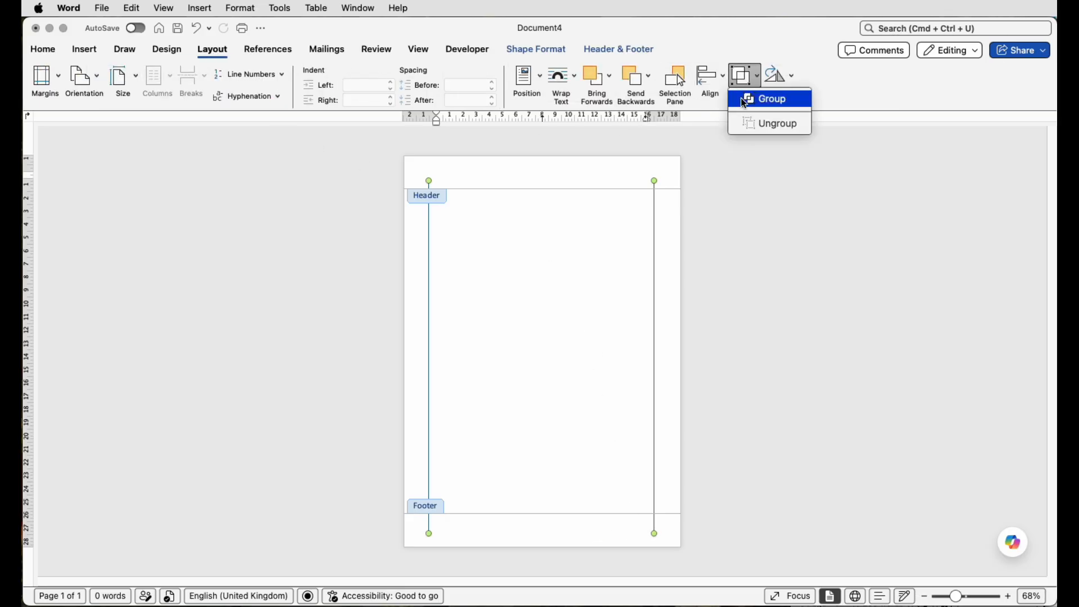
click(754, 102)
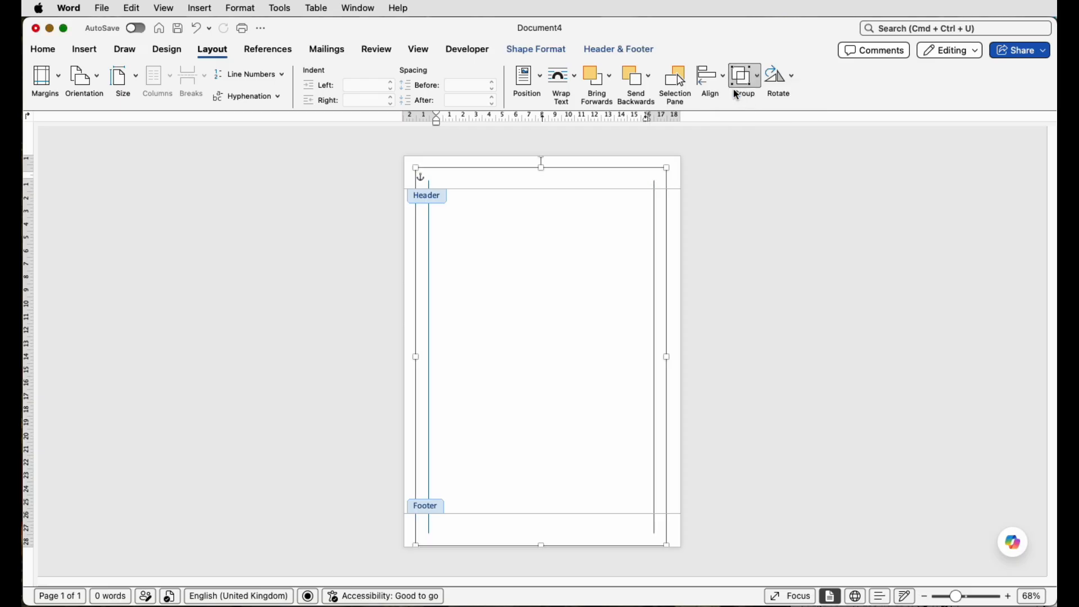
Step: Align the grouped lines to the centre relative to the margins and return to the document body
click(716, 80)
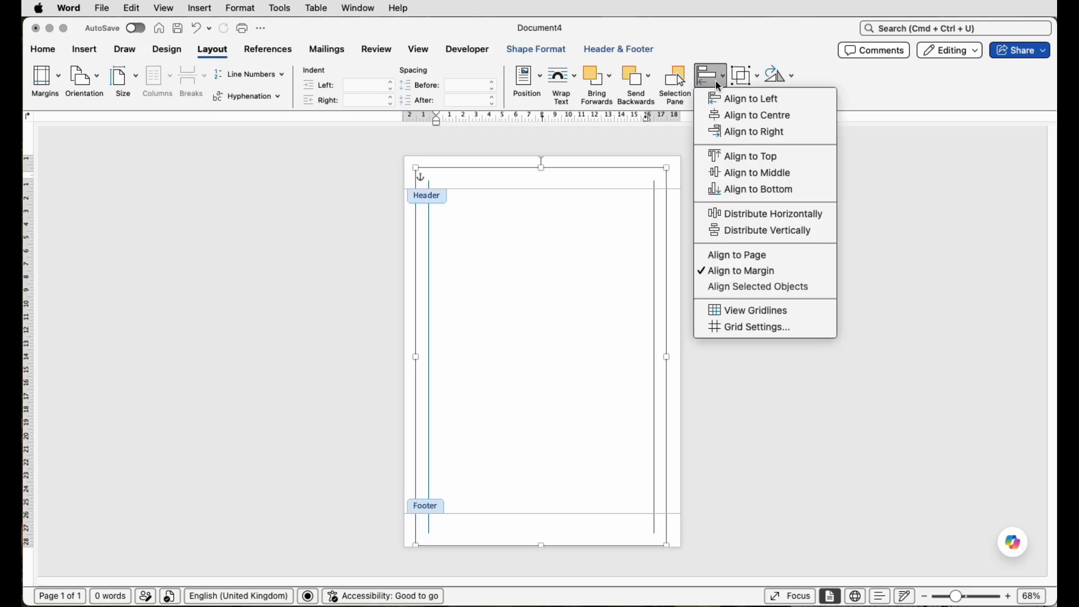
click(723, 117)
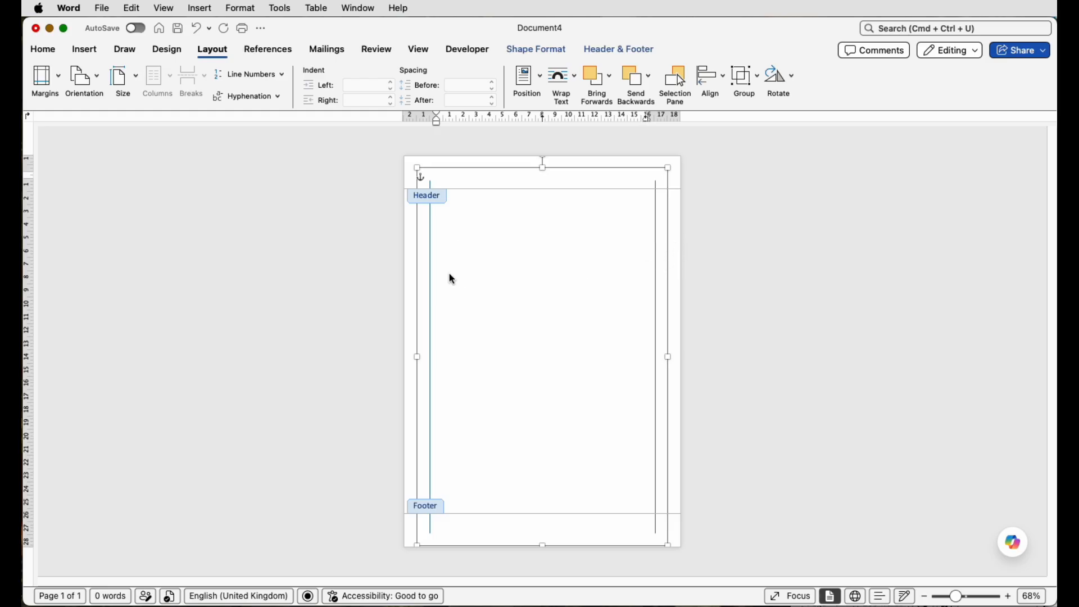
double_click(553, 347)
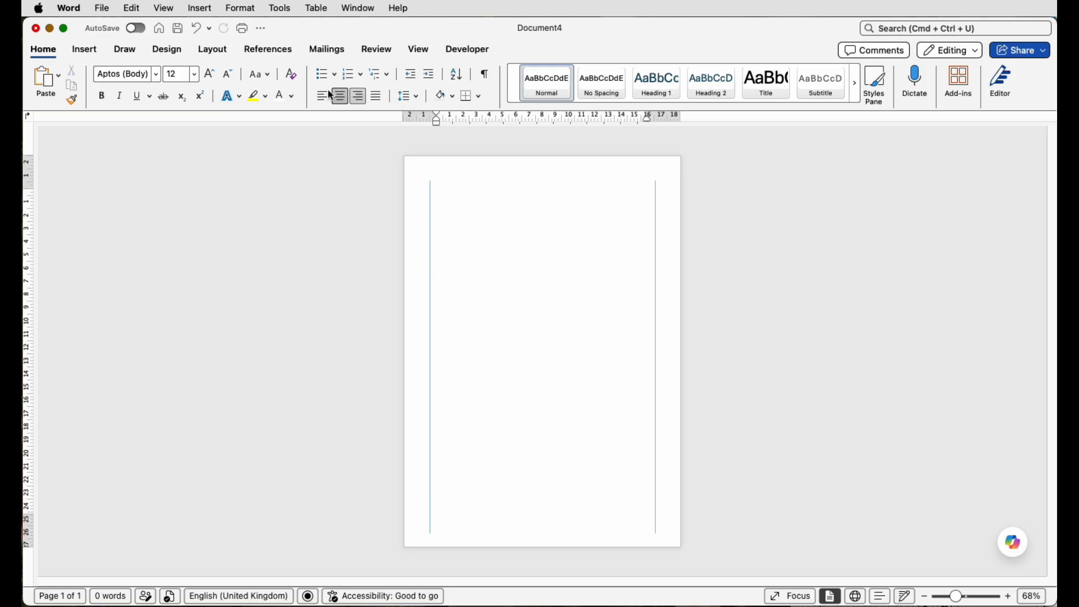
Step: Draw a text box about 10.85 cm wide and 2.54 cm high at the top of the page, containing "TIMLINE"
click(85, 51)
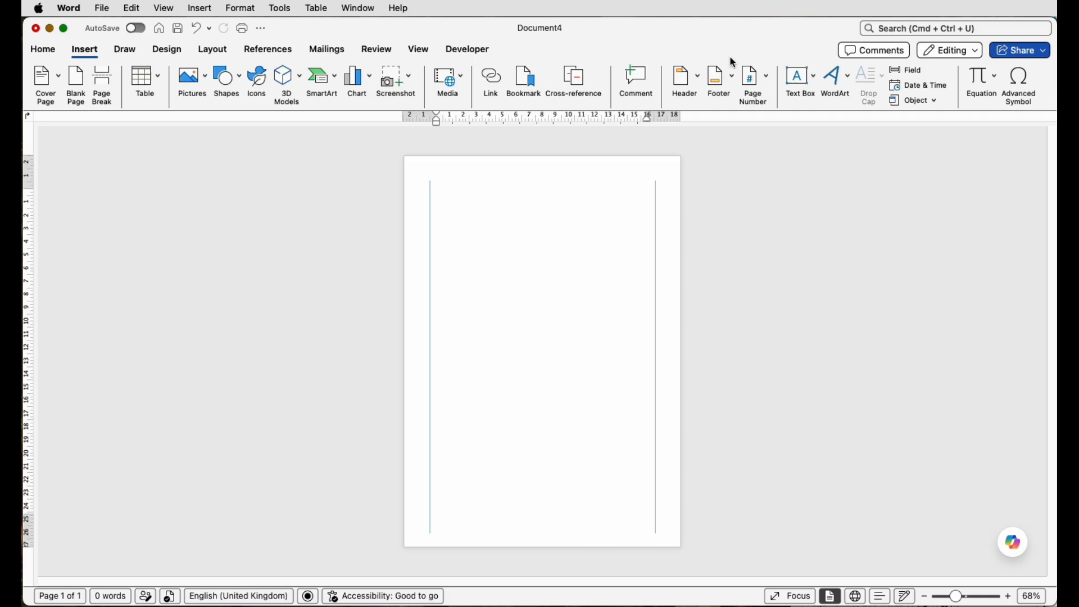
click(801, 77)
click(815, 99)
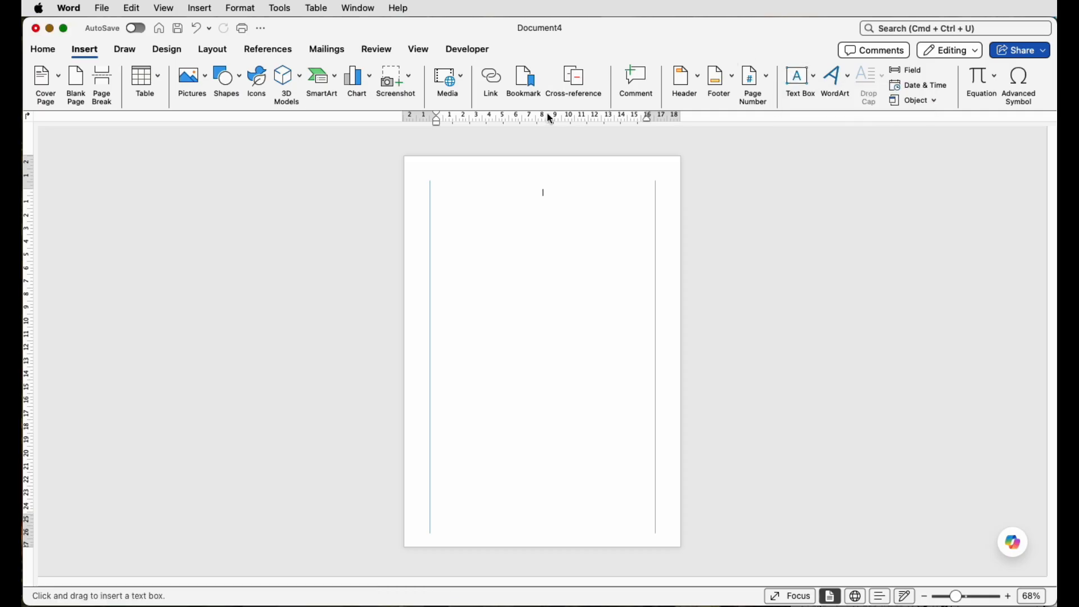
drag(474, 166, 619, 200)
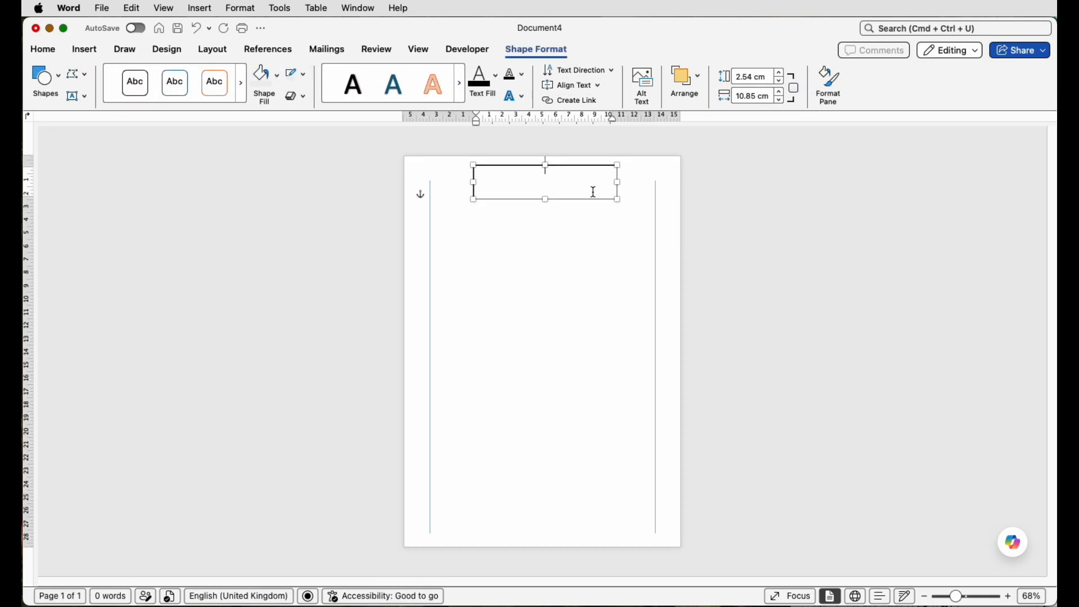
text(HTML)
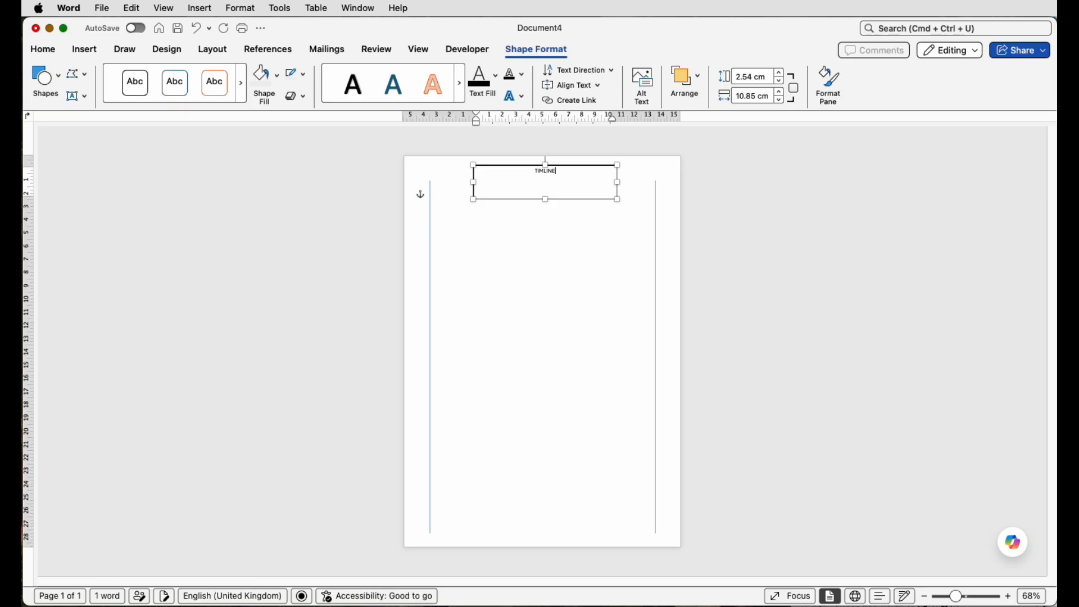
Step: Format the title text in American Typewriter at size 48
drag(559, 173, 533, 176)
click(54, 55)
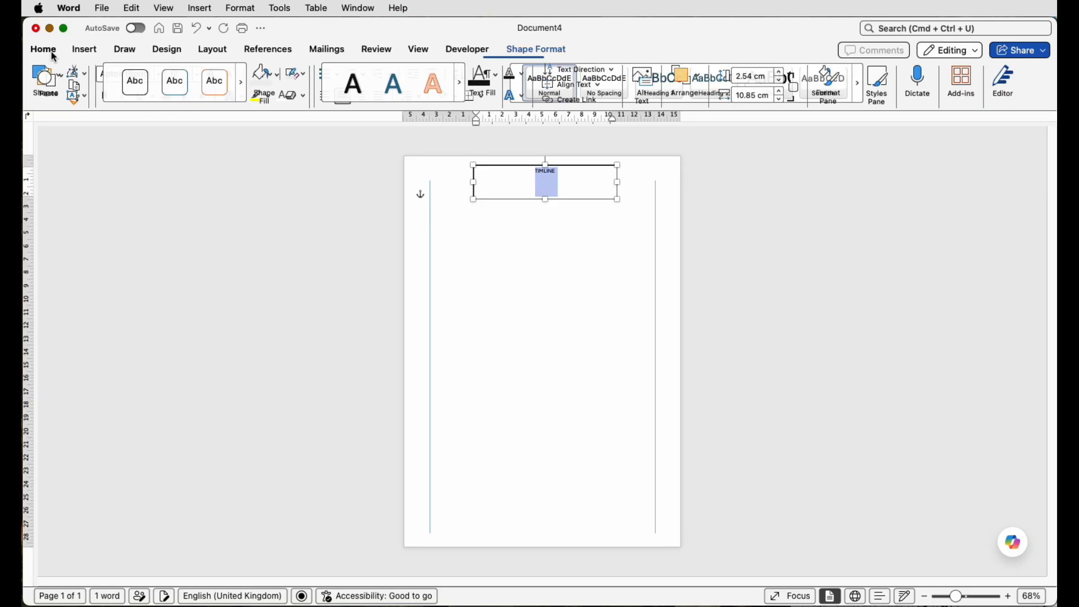
click(157, 76)
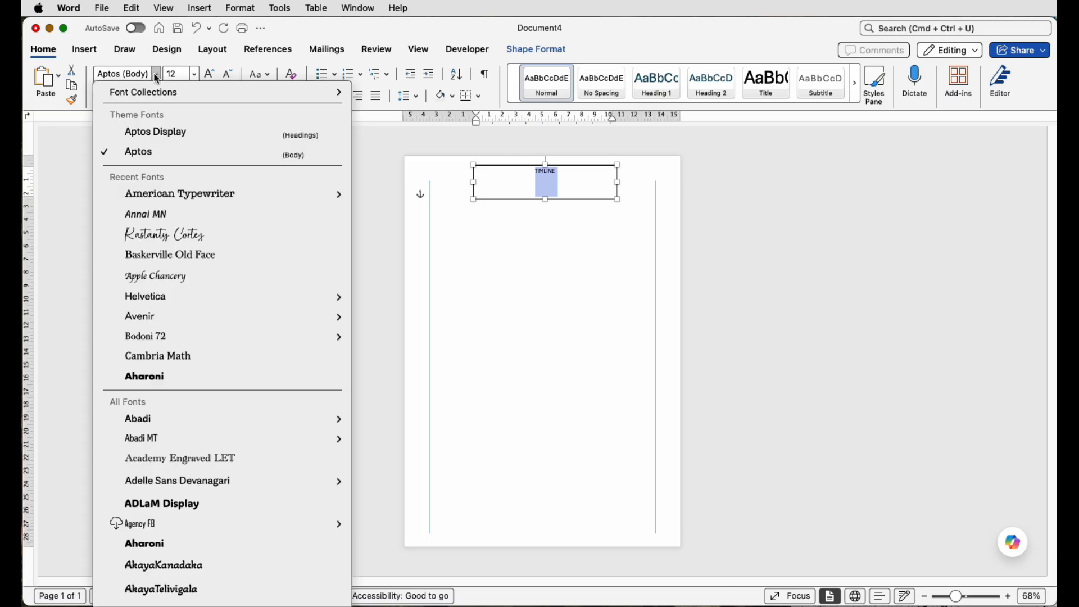
mouse_move(168, 196)
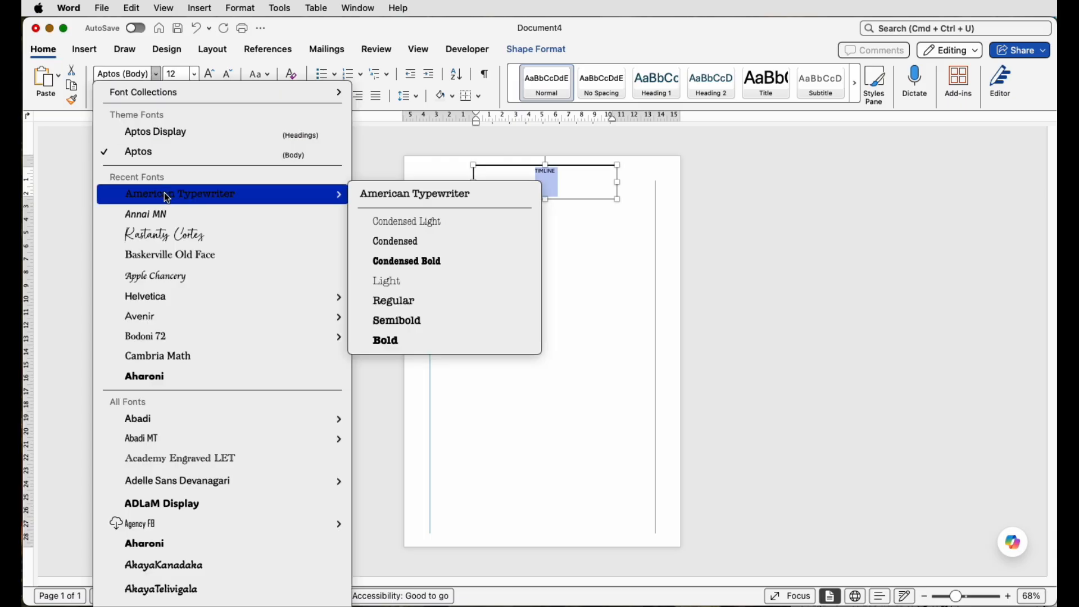
click(167, 197)
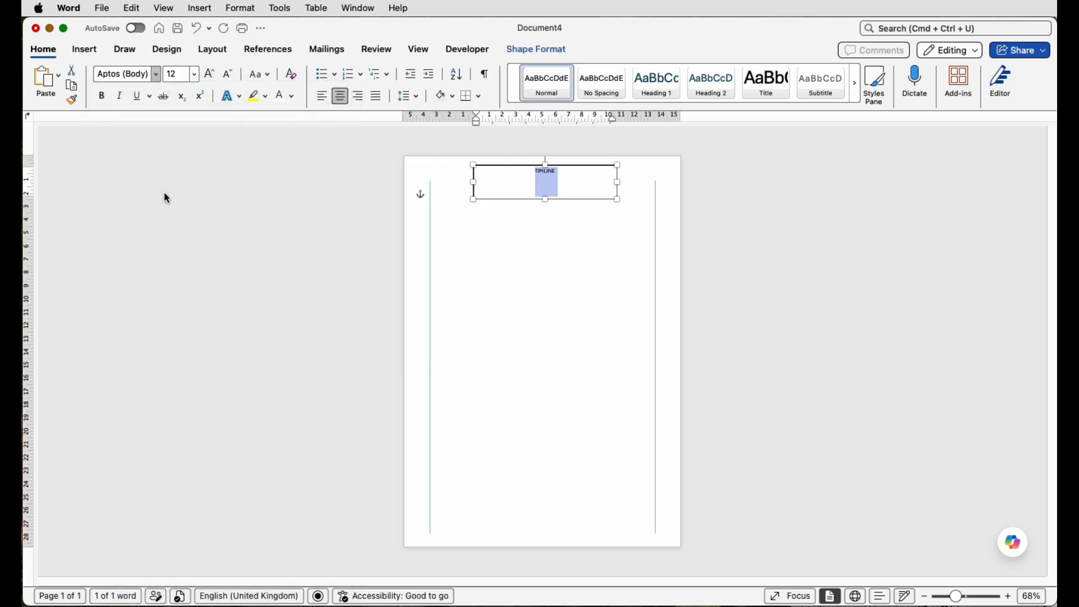
click(211, 73)
click(211, 74)
click(211, 73)
click(211, 73)
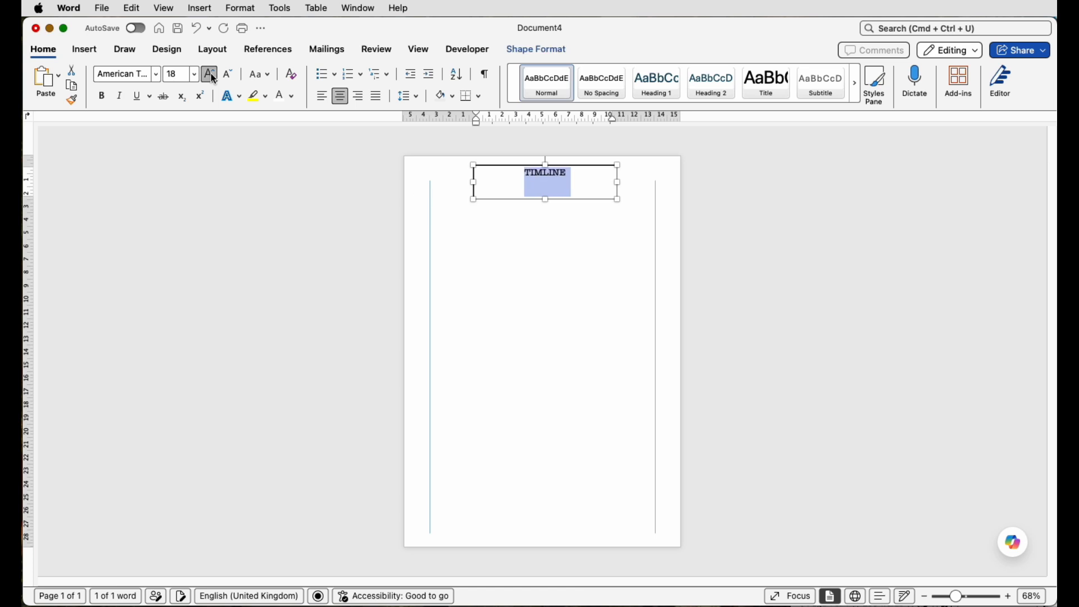
click(211, 73)
click(210, 73)
click(211, 73)
click(211, 73)
click(211, 73)
click(211, 73)
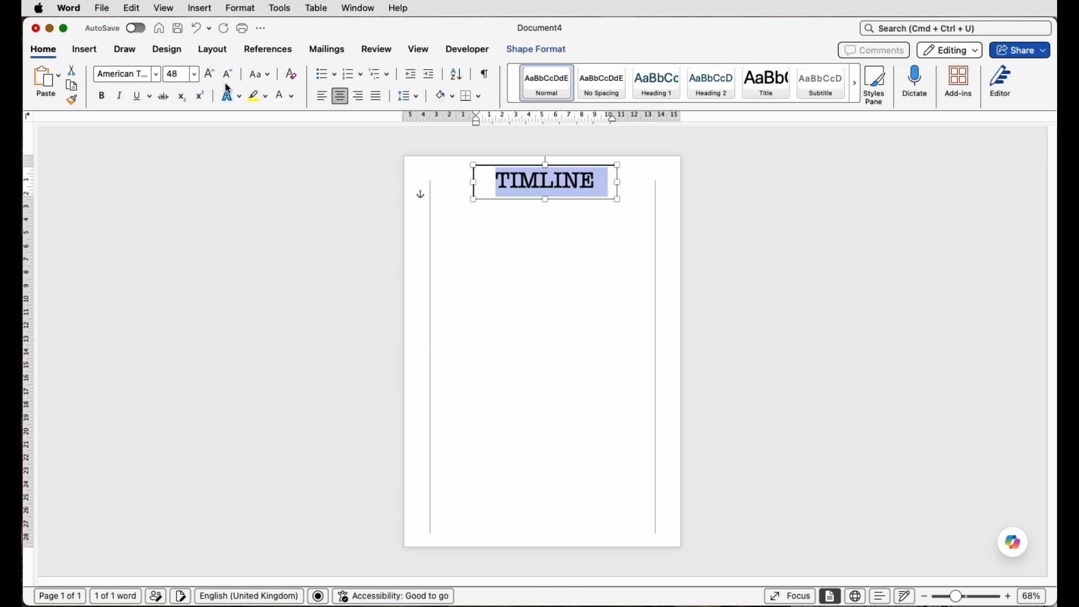
Step: Add the missing E to the title so it reads "TIMELINE"
click(545, 187)
text(E)
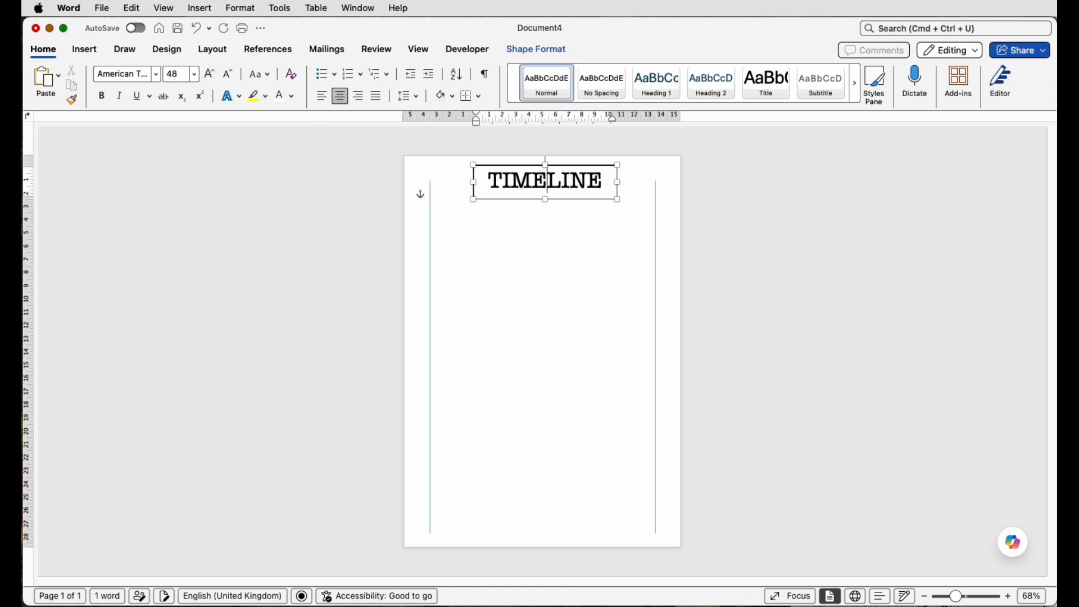
click(559, 229)
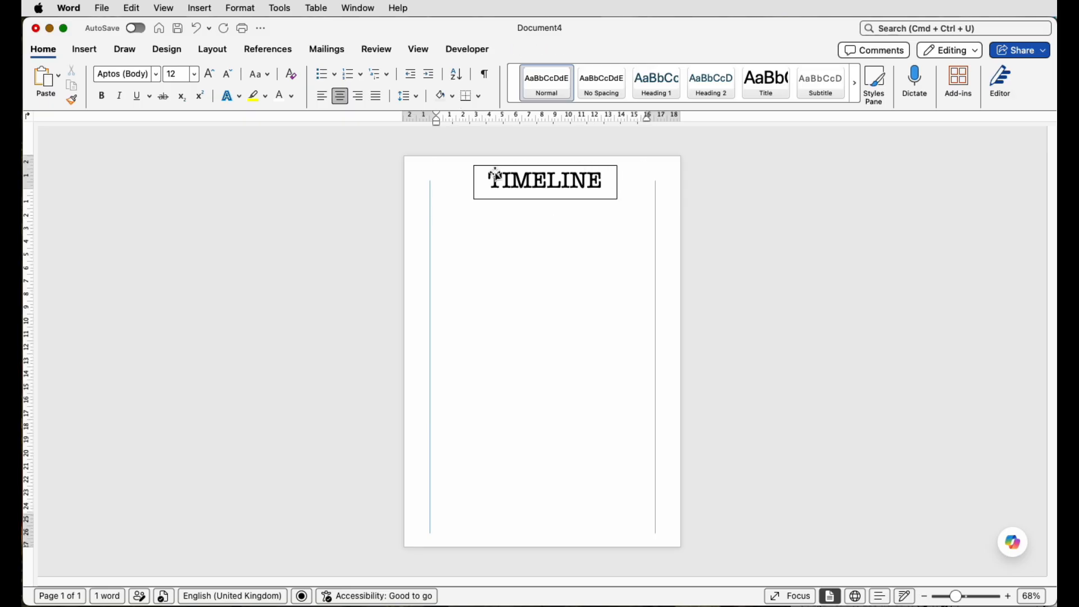
Step: Remove the outline from the TIMELINE text box
click(534, 181)
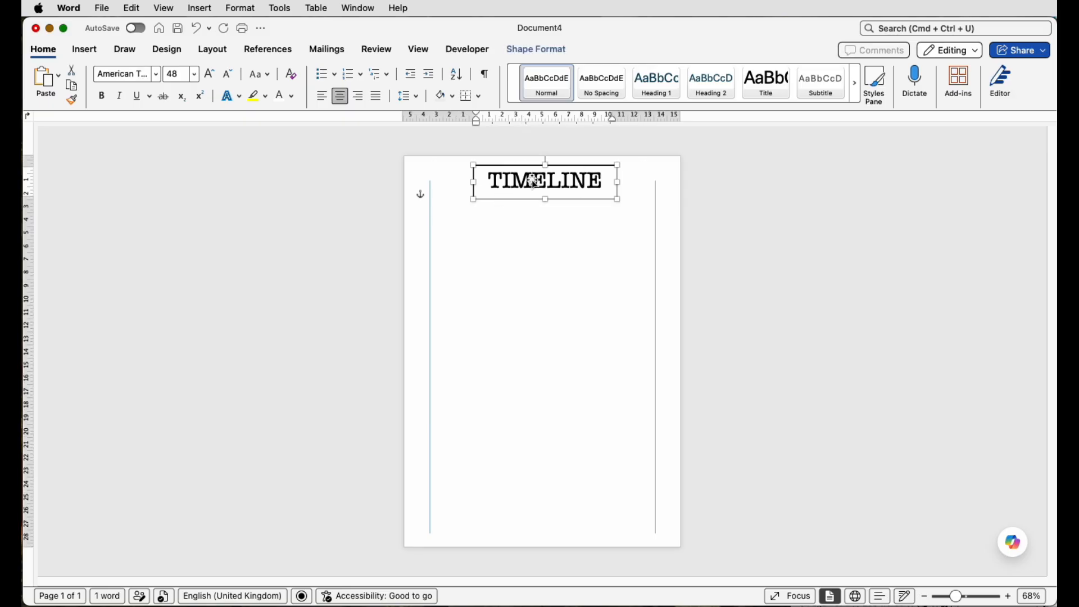
click(518, 48)
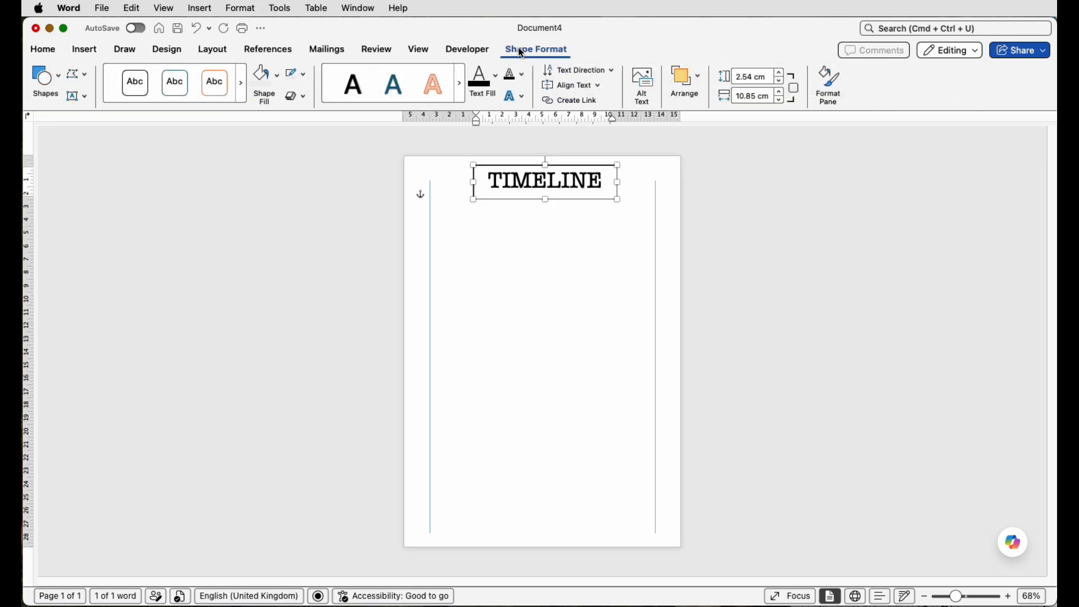
click(304, 78)
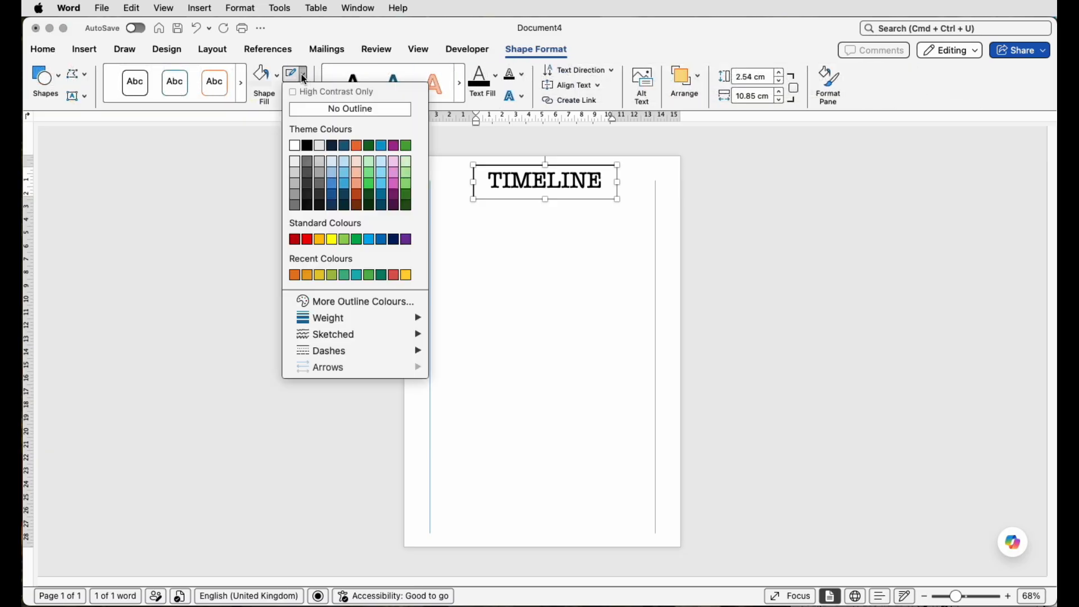
click(328, 113)
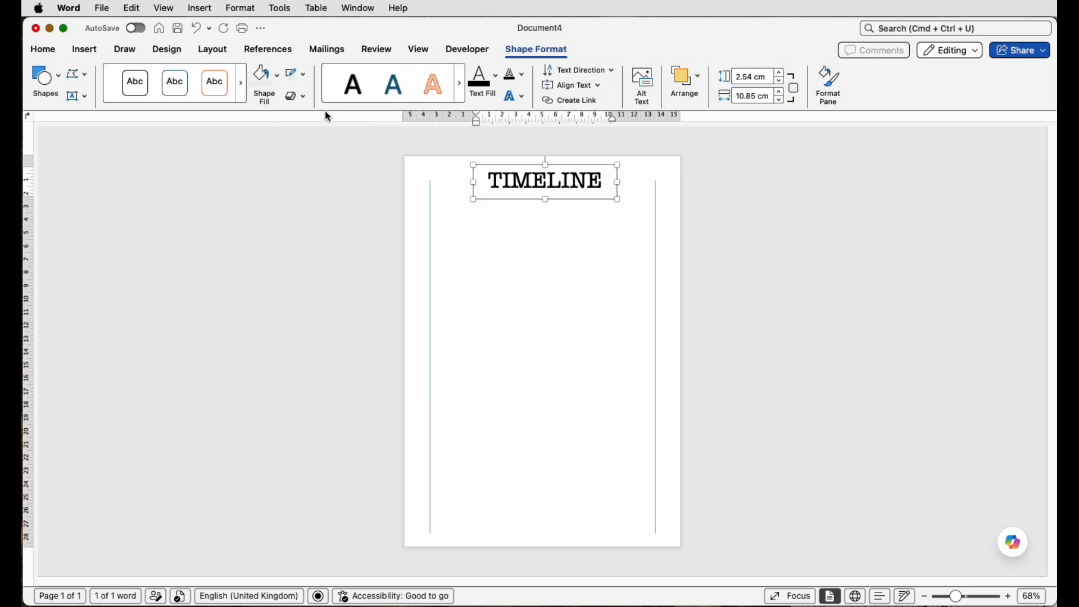
click(450, 174)
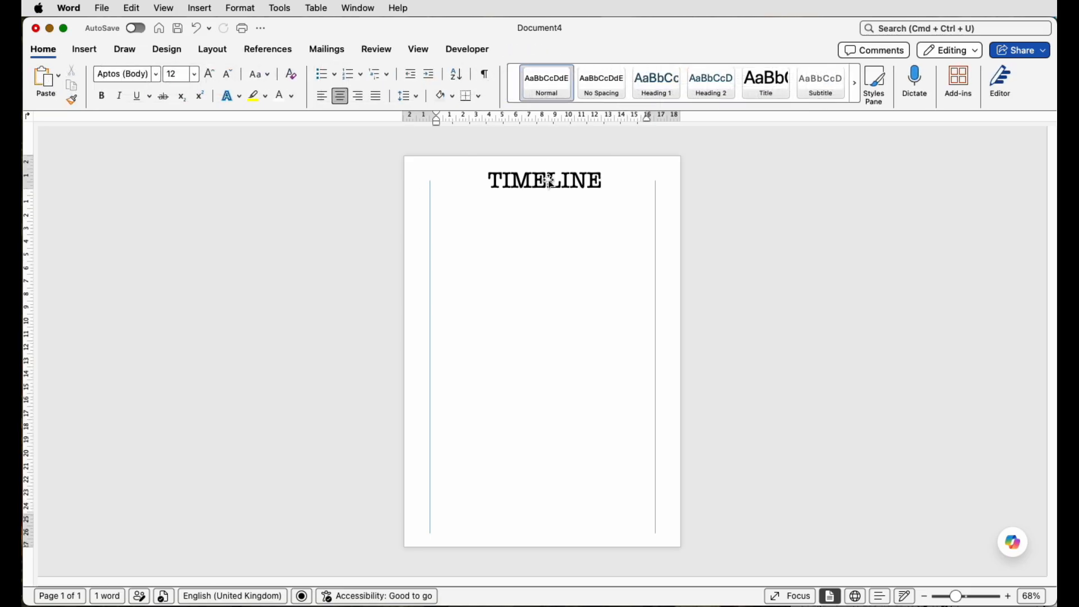
Step: Nudge the TIMELINE text box slightly down and align it to the centre relative to the margins
click(549, 181)
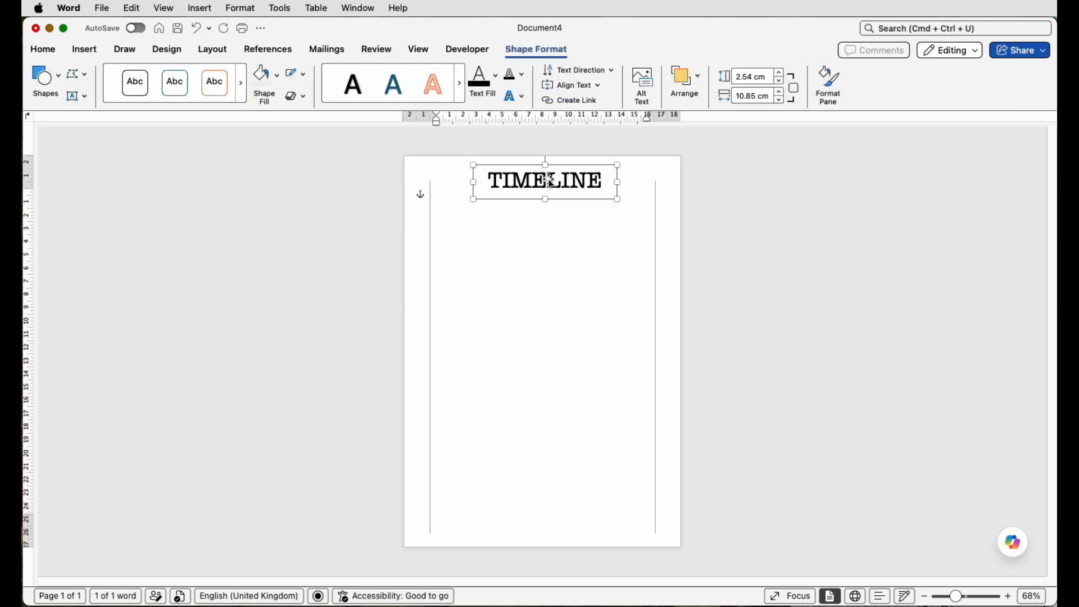
key(Down)
key(Down)
key(Down)
key(Down)
key(Down)
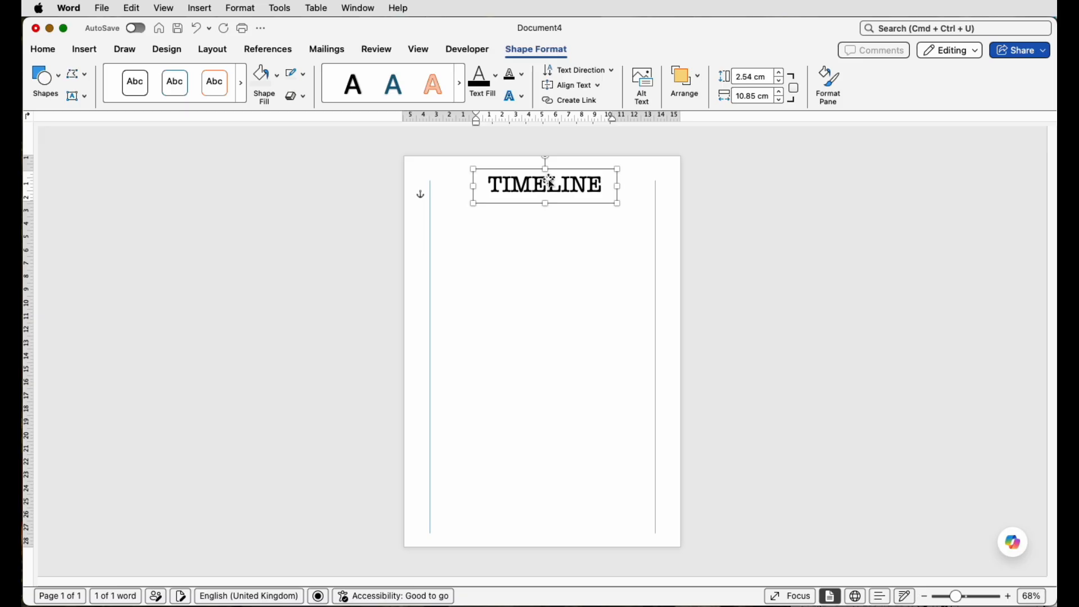
click(217, 57)
click(715, 87)
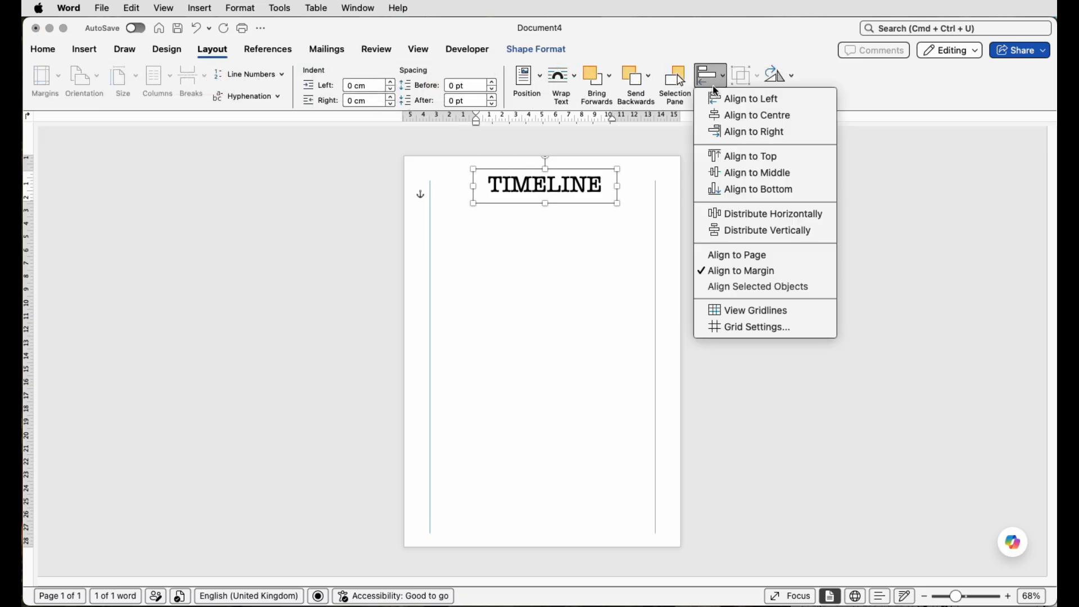
click(731, 115)
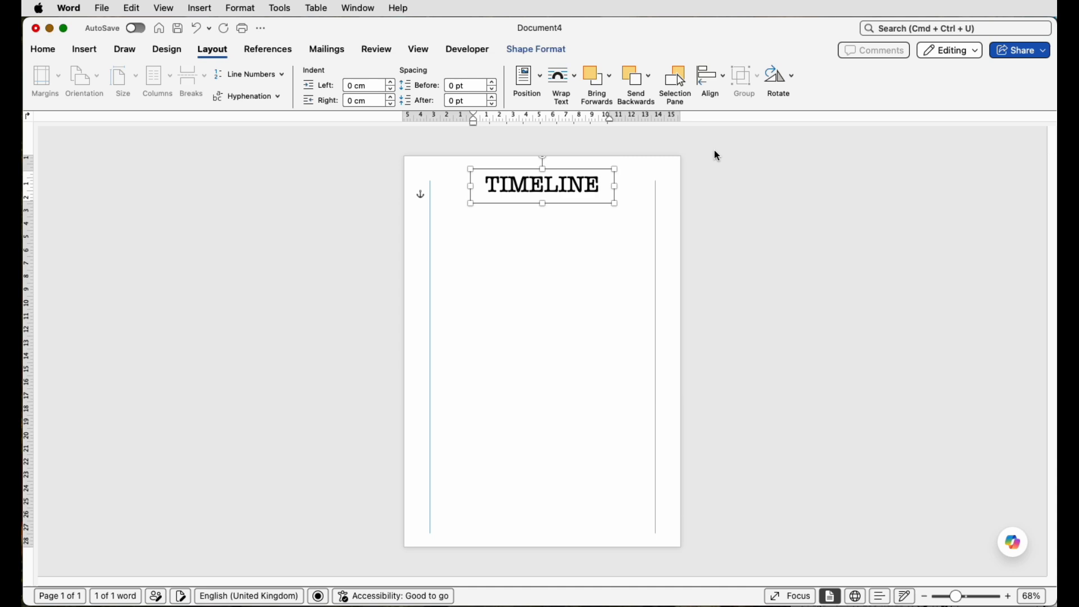
click(581, 202)
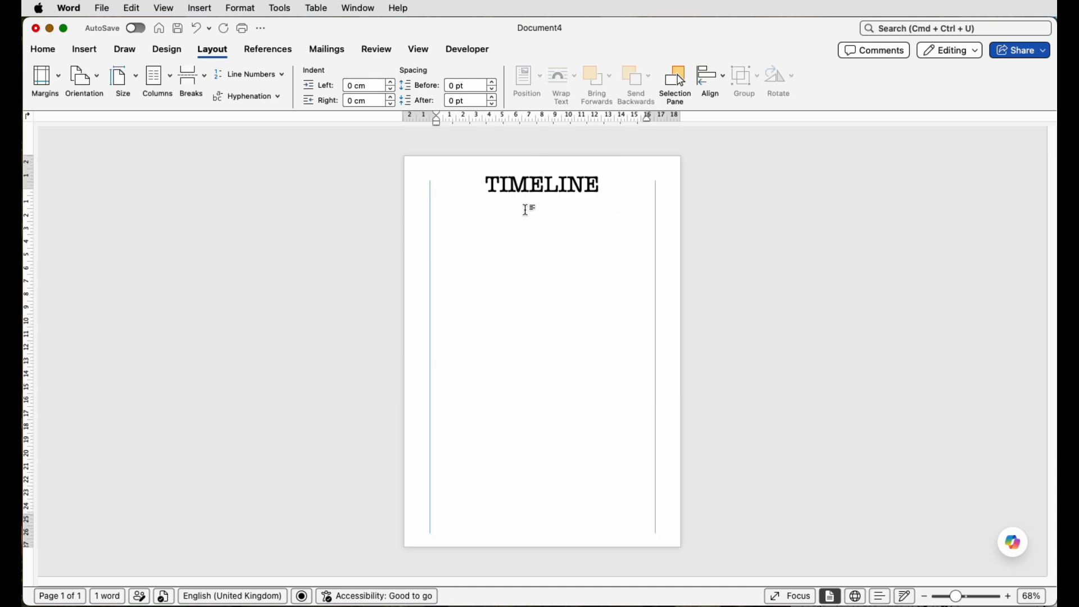
click(85, 50)
click(216, 89)
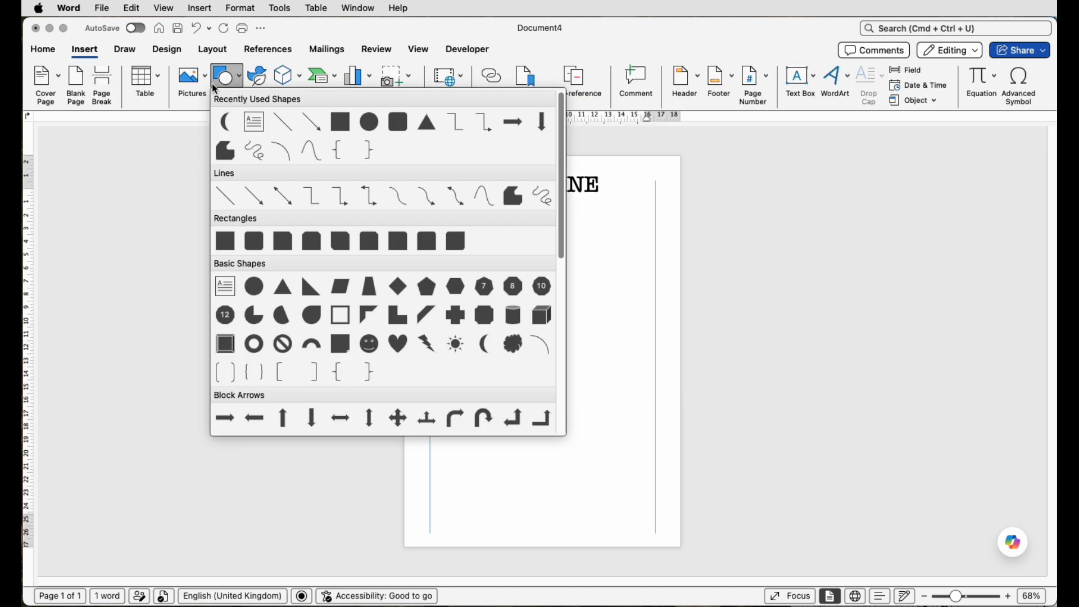
click(253, 286)
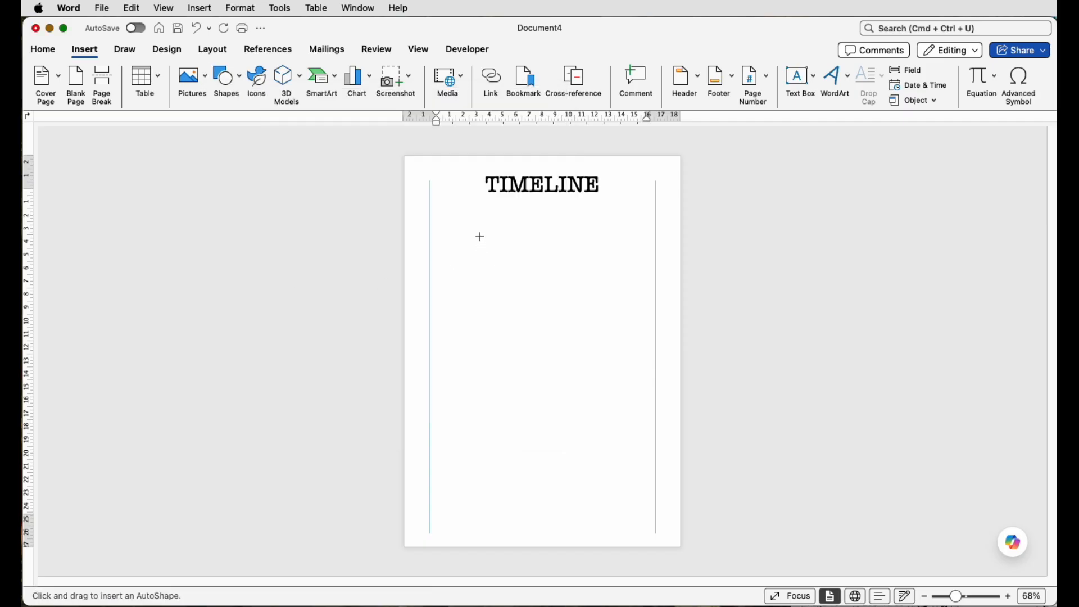
key(Escape)
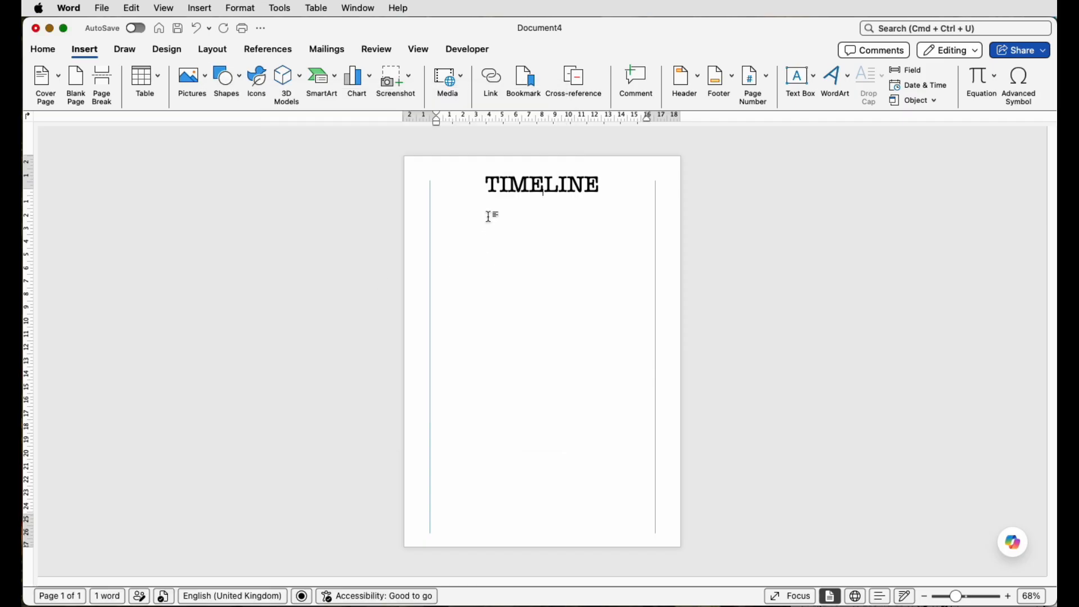
Step: Draw a circle about 2.6 cm wide below the left part of the title and remove its outline
drag(489, 216, 525, 254)
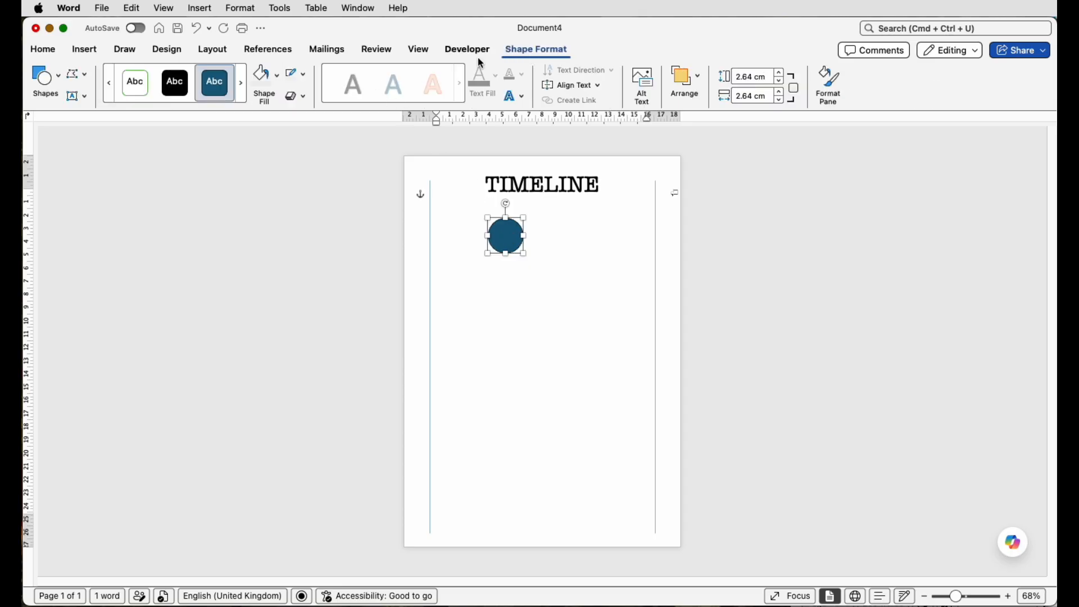
click(302, 77)
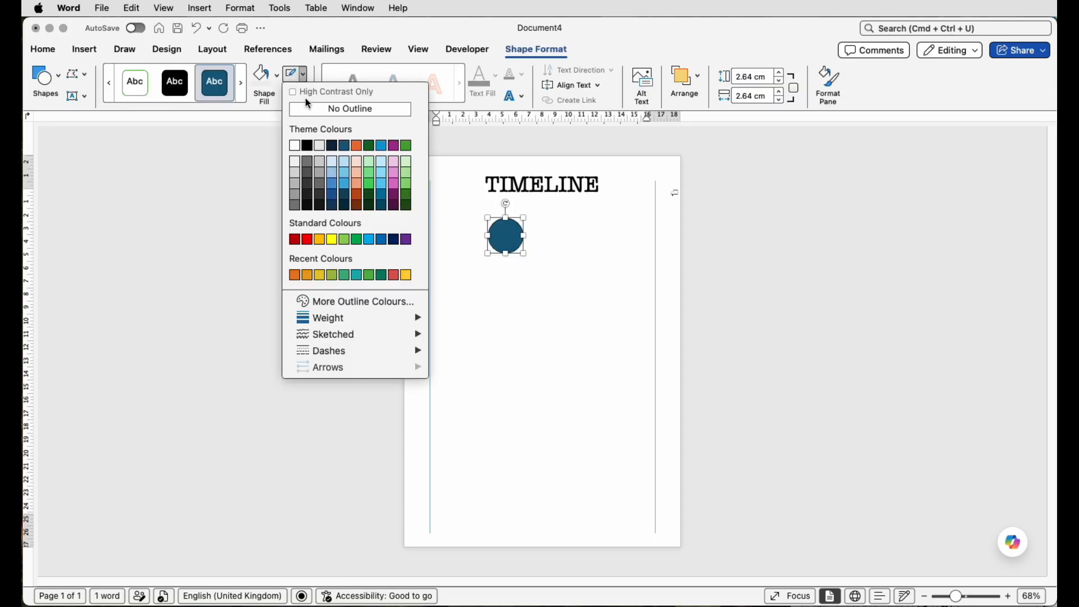
click(308, 113)
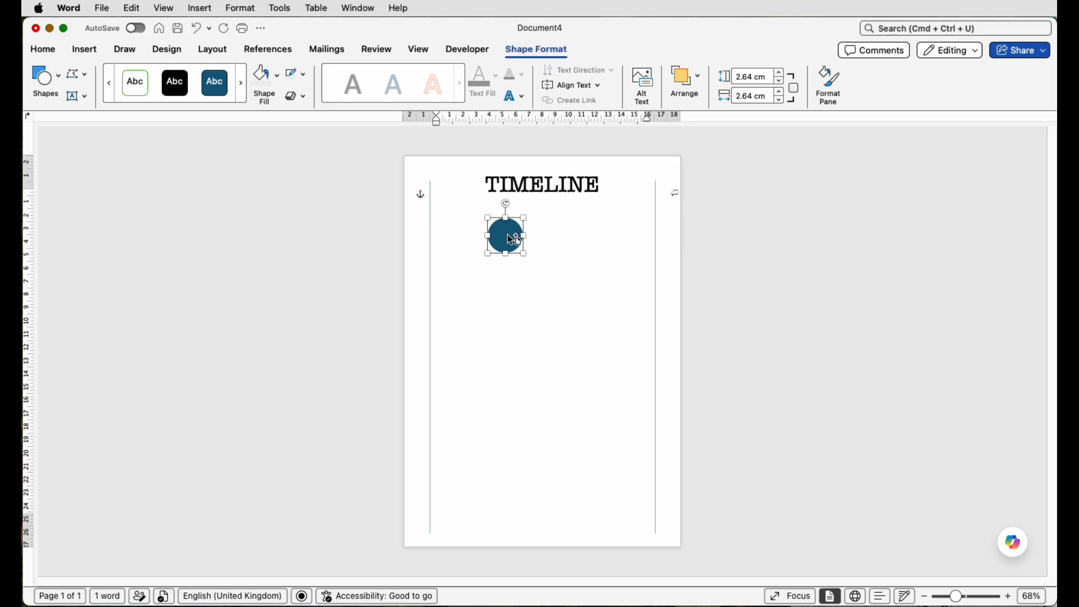
Step: Duplicate the circle downwards until a column of six circles runs down the page
drag(510, 236, 513, 287)
shift+click(490, 245)
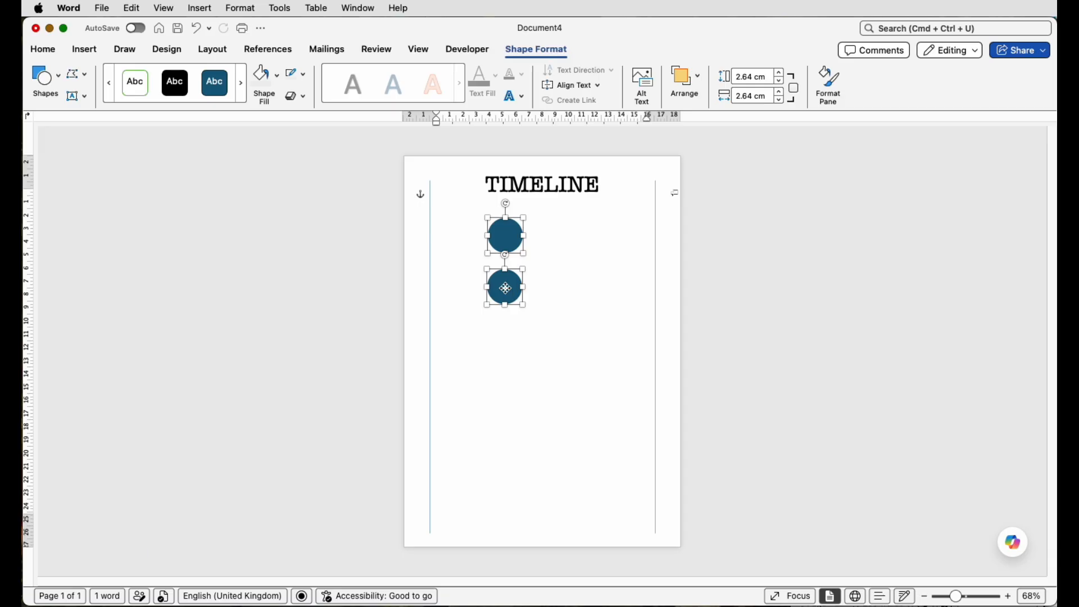
drag(506, 288, 507, 487)
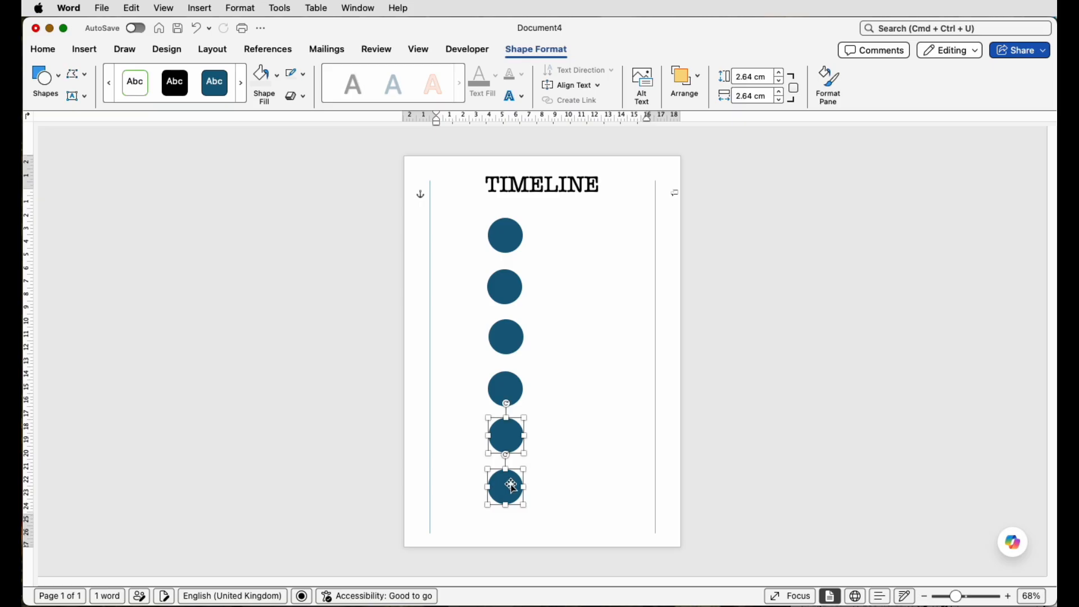
click(576, 422)
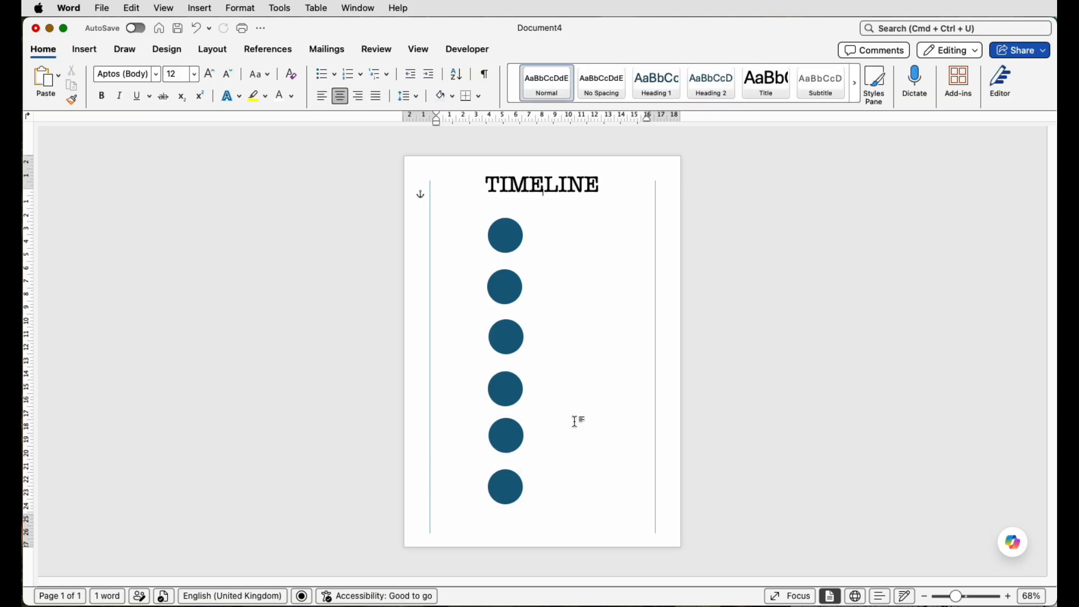
Step: Select all six circles and distribute them vertically relative to each other
click(507, 485)
shift+click(508, 435)
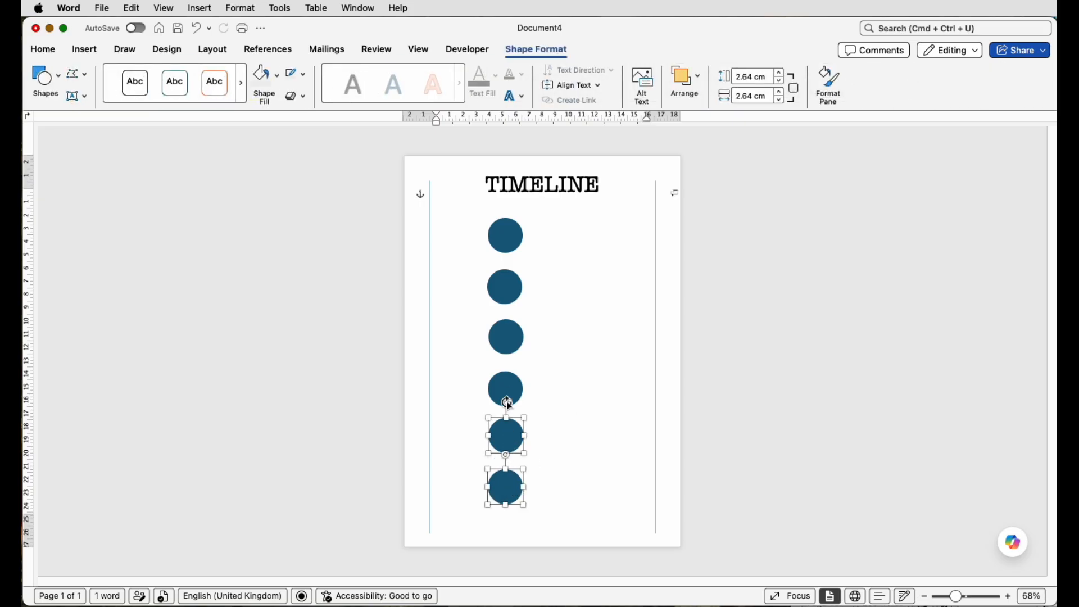
shift+click(508, 390)
shift+click(507, 338)
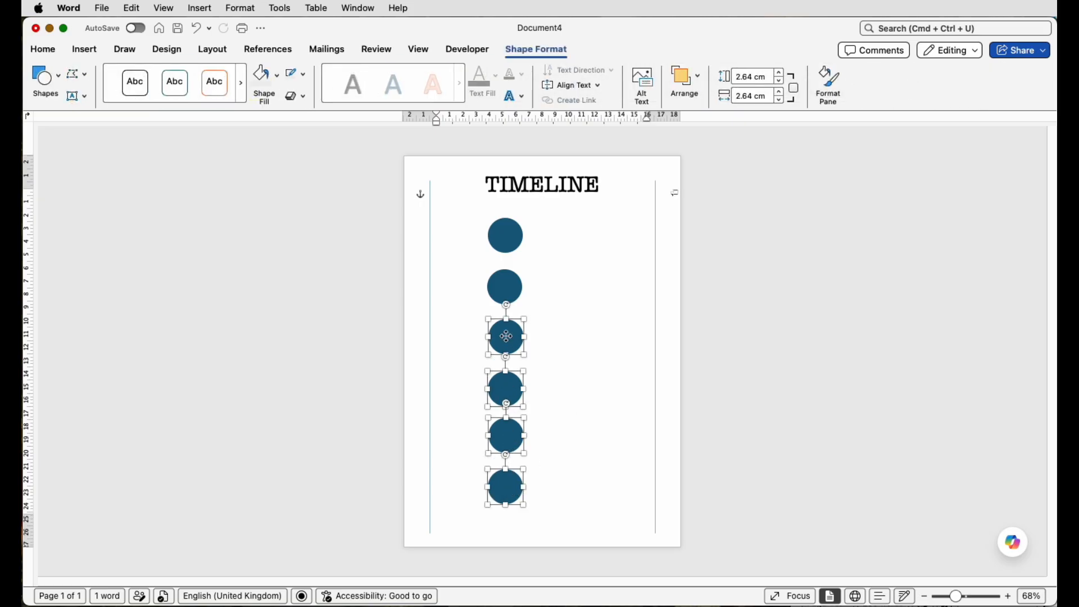
shift+click(506, 289)
shift+click(507, 240)
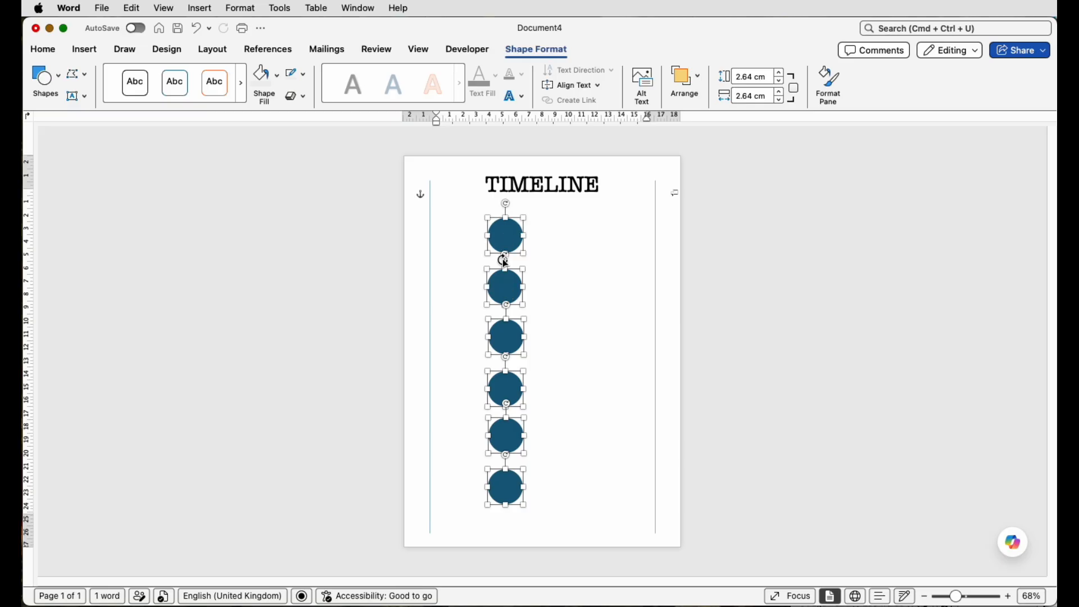
click(223, 50)
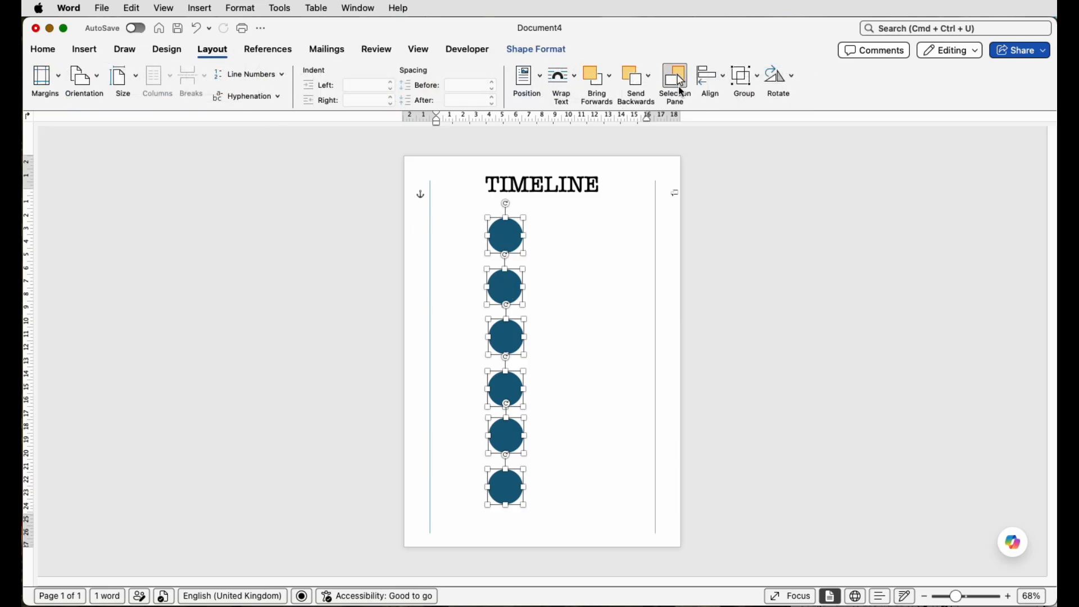
click(712, 83)
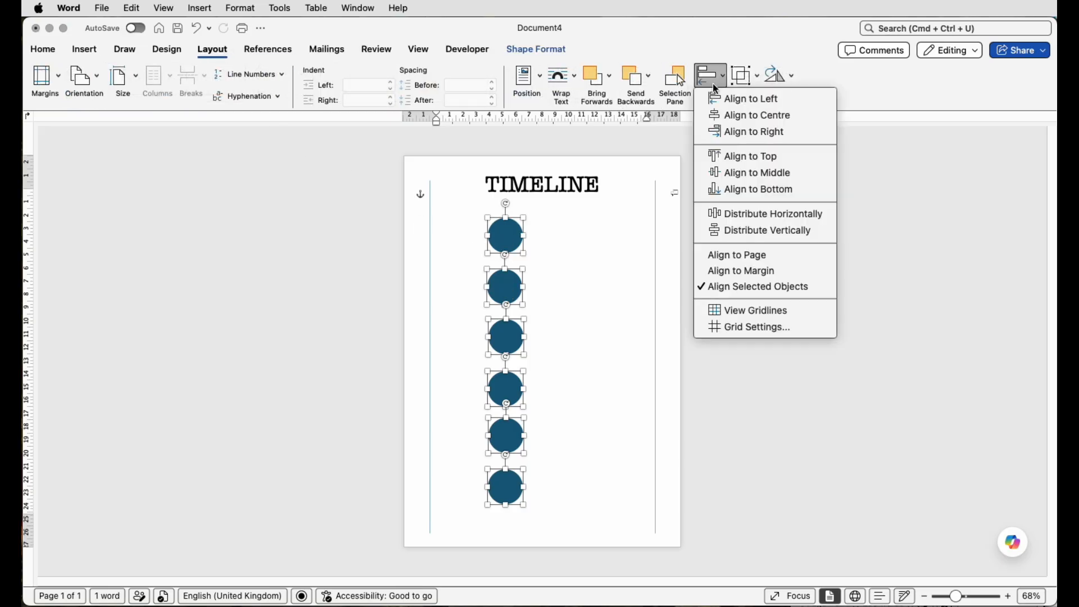
click(739, 233)
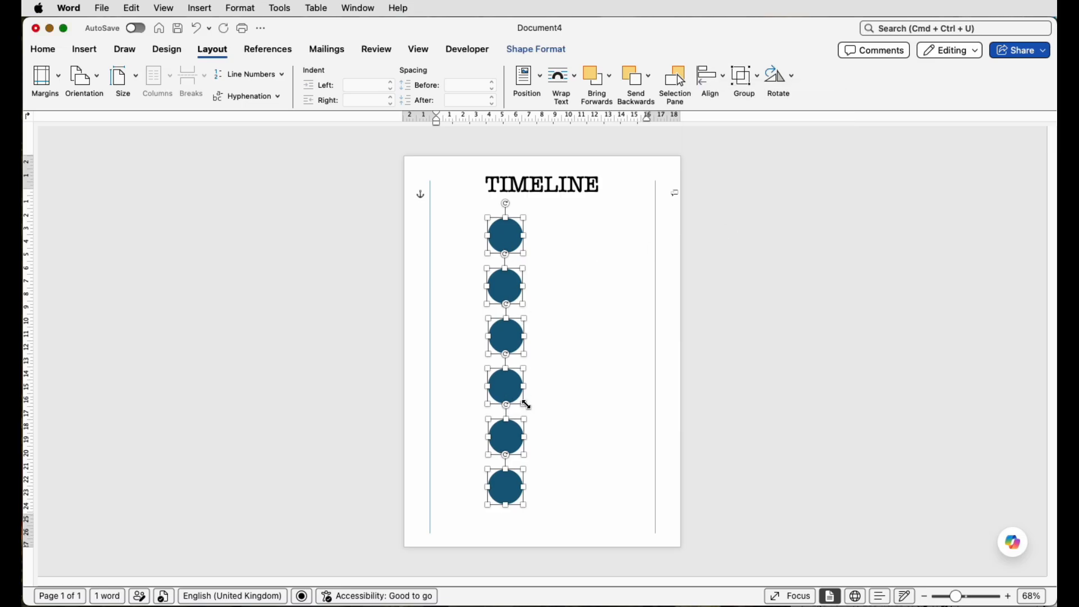
Step: Align the six selected circles to their common centre and group them
click(711, 76)
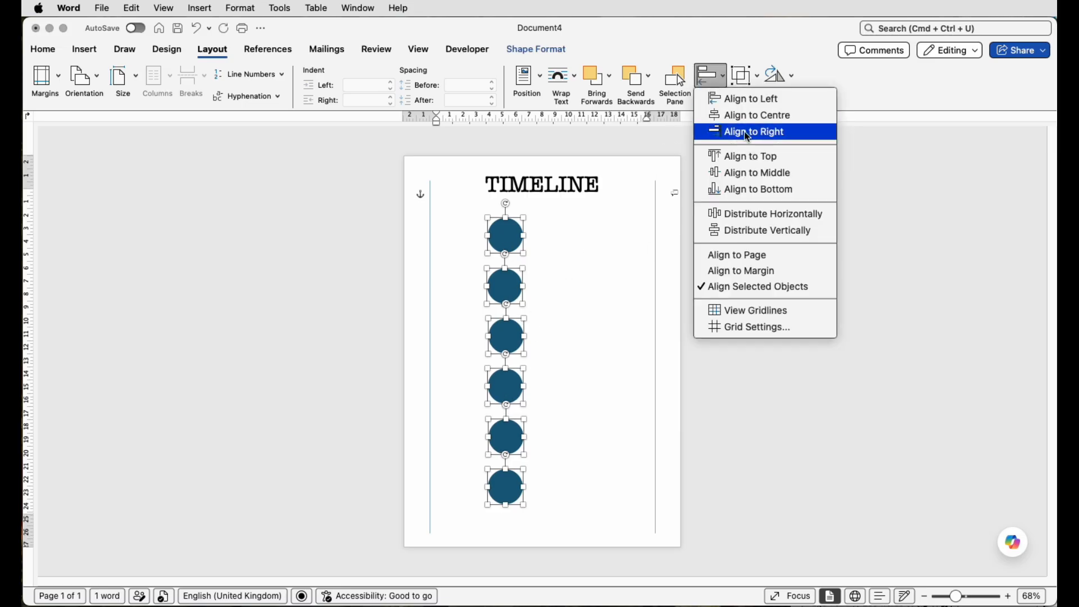
click(747, 116)
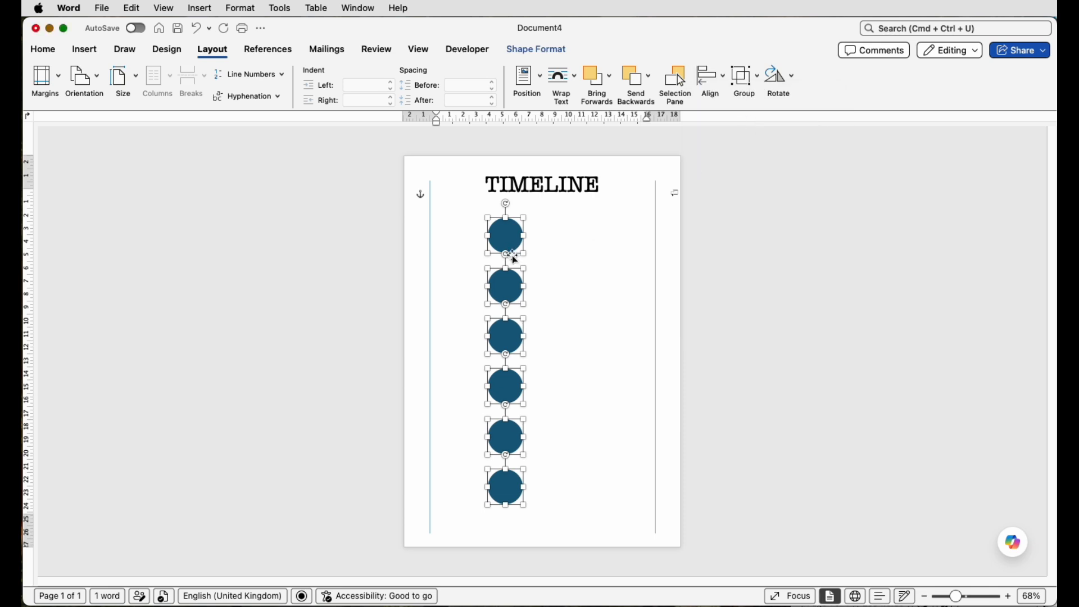
click(745, 77)
click(756, 100)
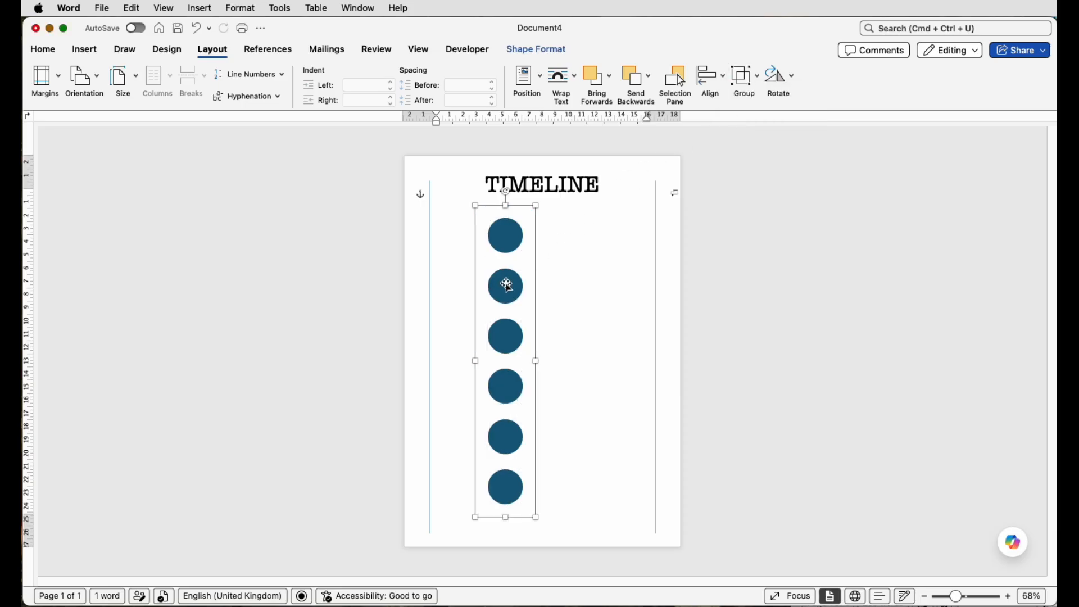
Step: Duplicate the grouped circle column beside the original on its right and align the tops of both groups
drag(507, 285, 569, 286)
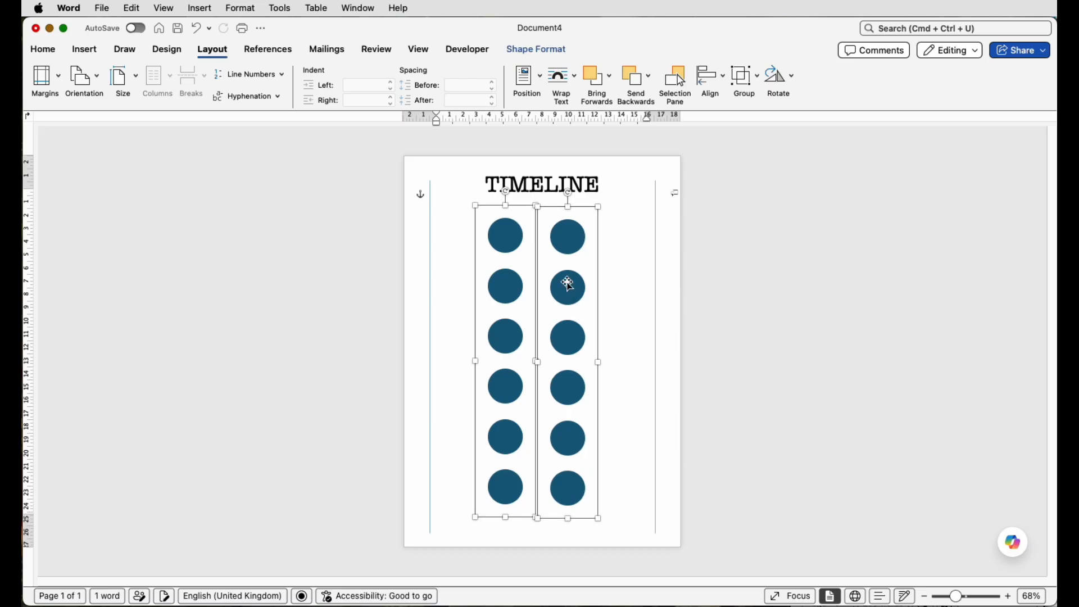
click(713, 83)
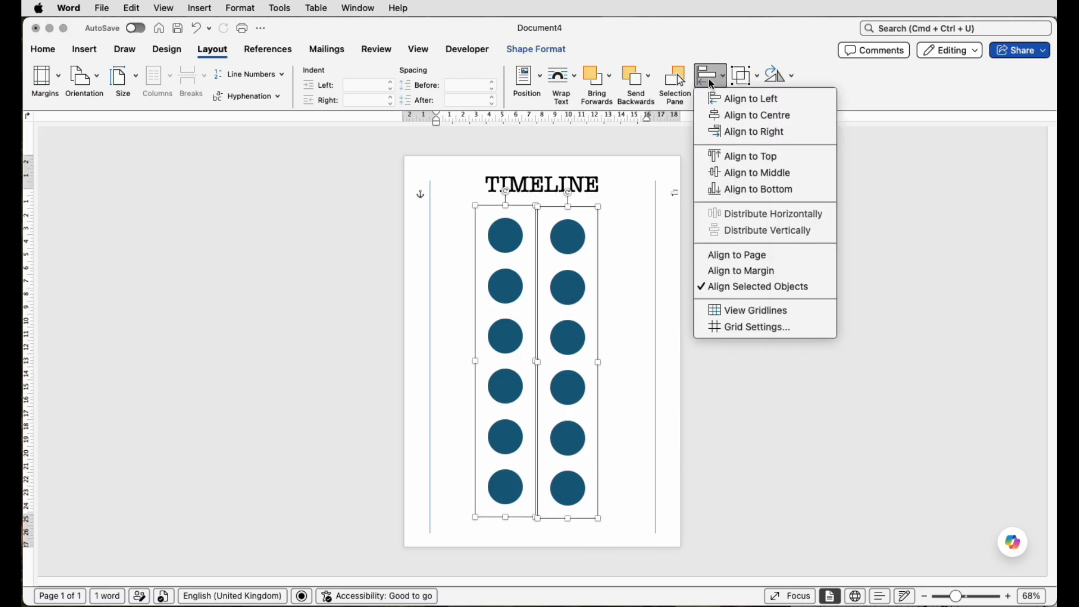
click(731, 157)
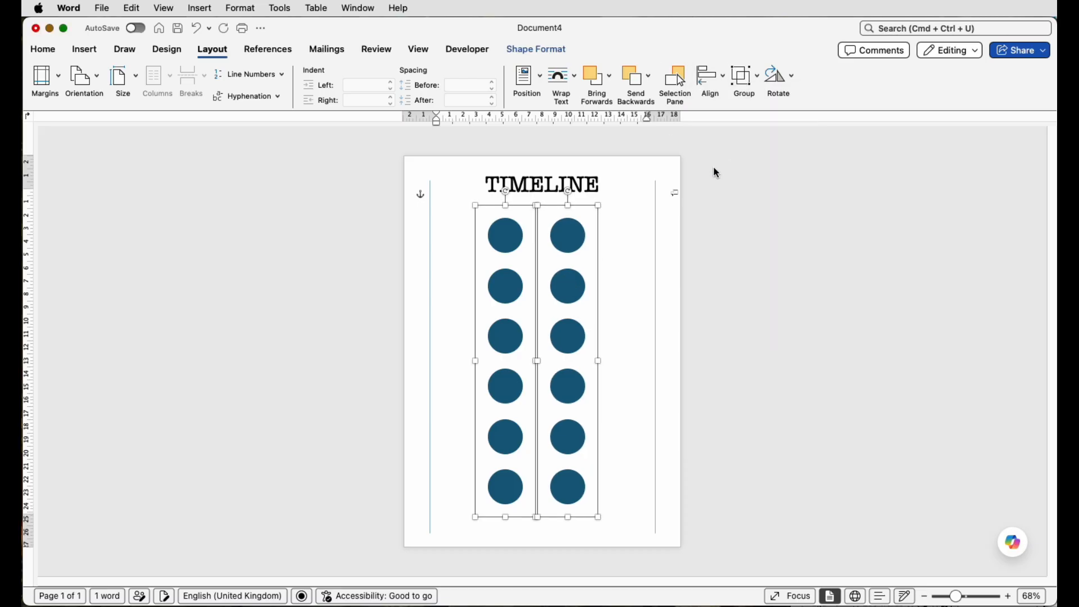
Step: Group the two circle columns together and align the group to the centre relative to the margins
click(751, 82)
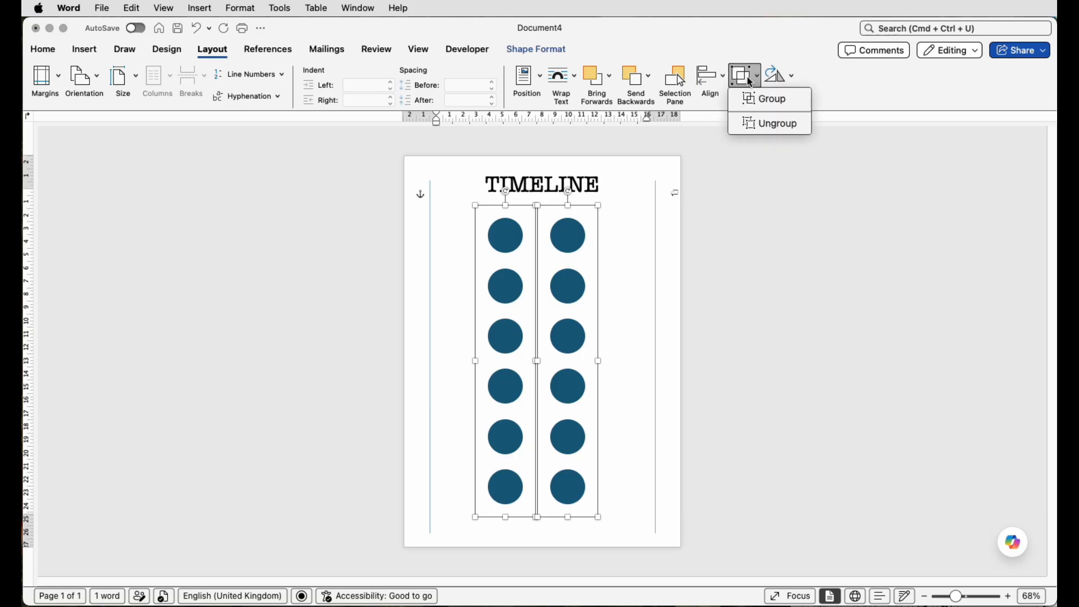
click(752, 104)
click(713, 82)
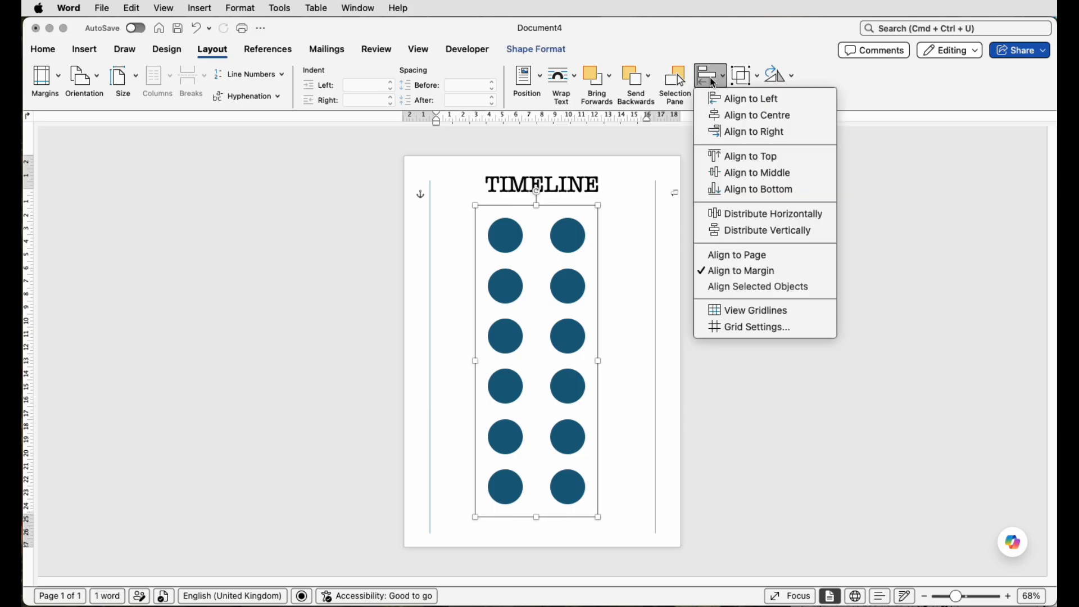
click(733, 121)
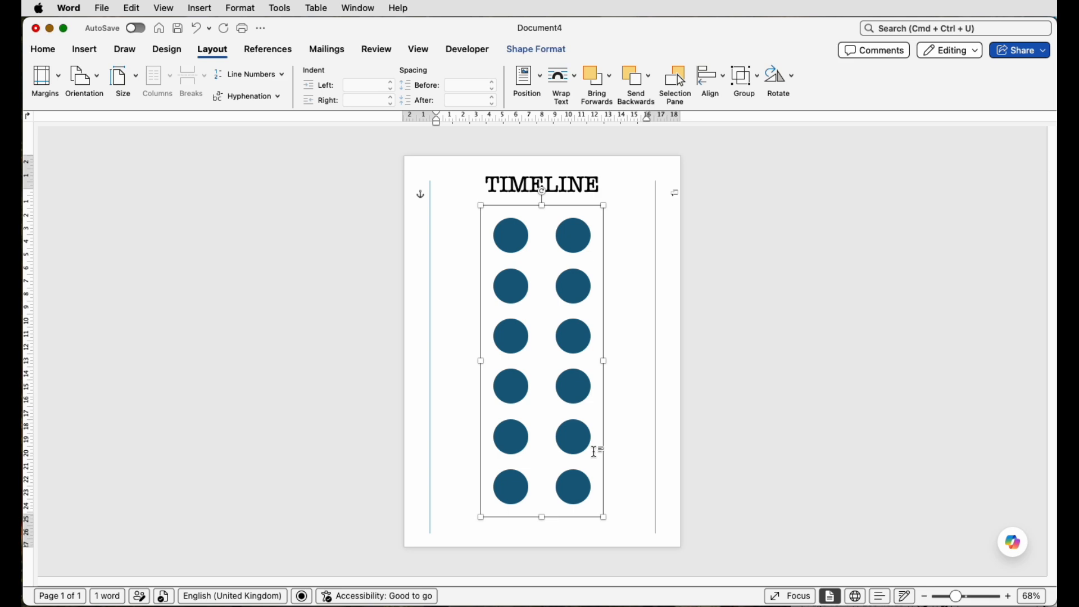
Step: Ungroup the combined group and both columns into individual circles, then clear the selection
click(745, 86)
click(751, 124)
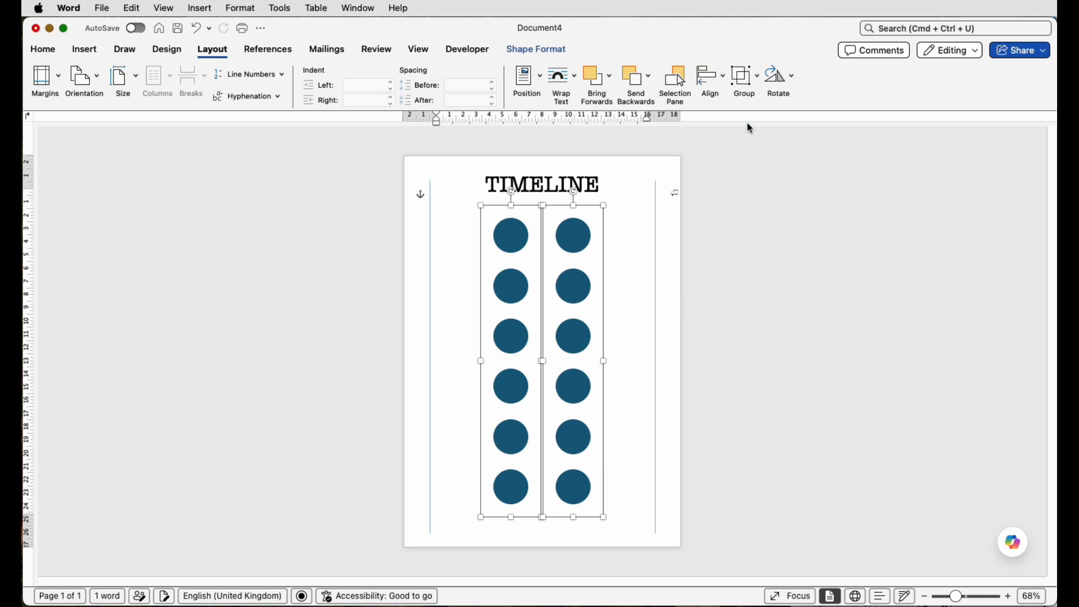
click(756, 77)
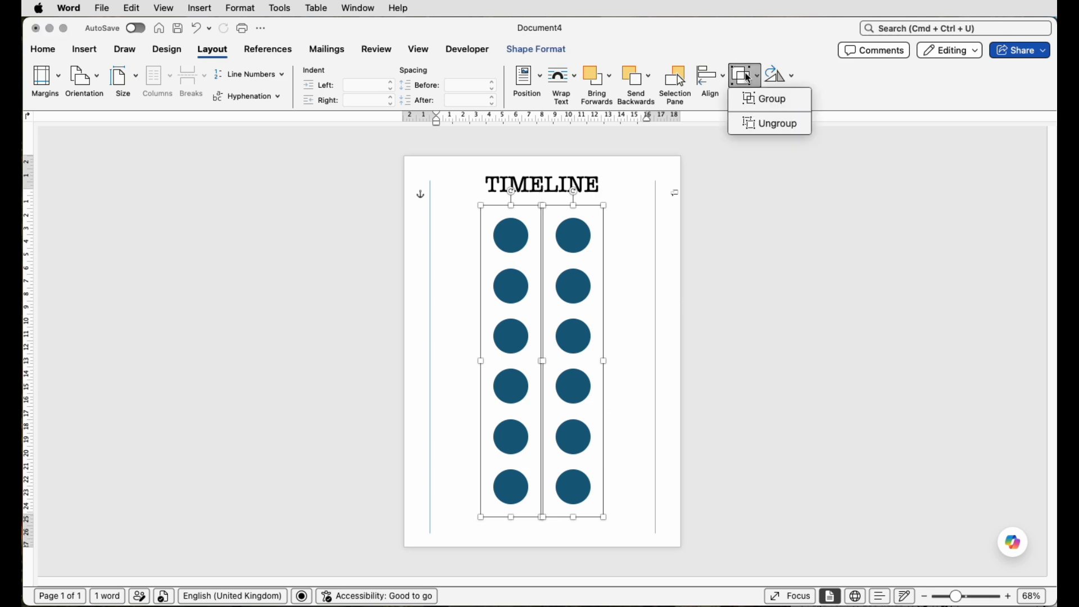
click(748, 126)
click(715, 275)
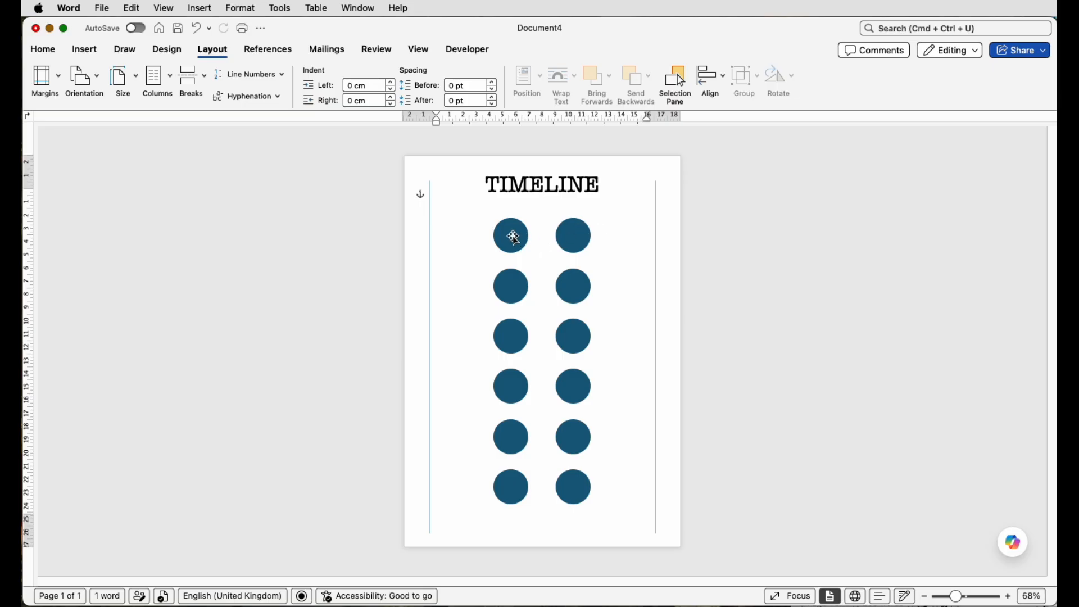
Step: Delete the first, third and fifth left circles and the second, fourth and sixth right circles to form a zigzag
drag(514, 237, 516, 444)
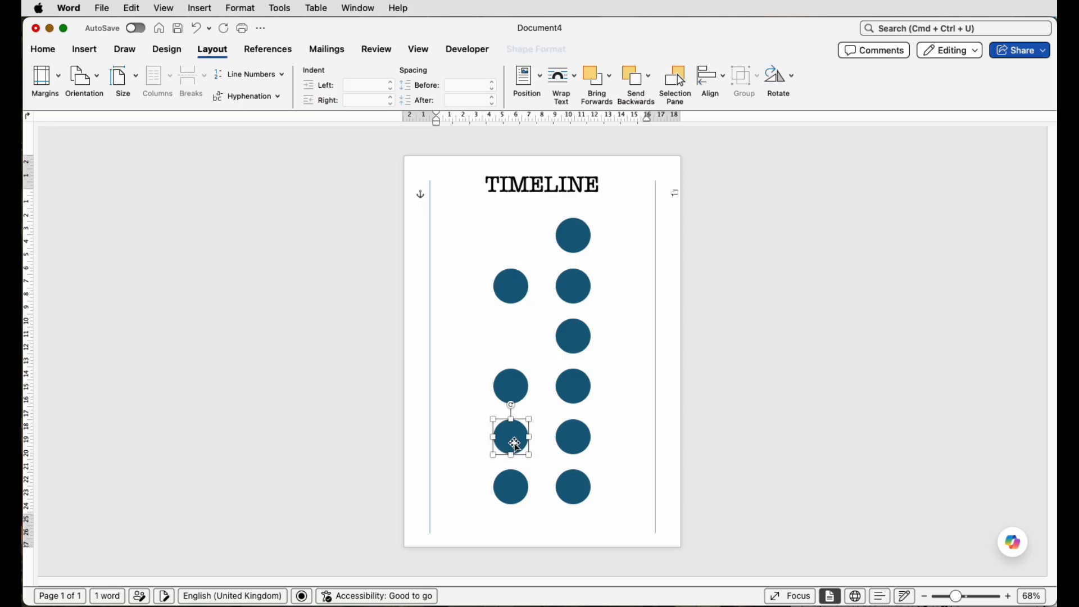
key(BackSpace)
click(578, 284)
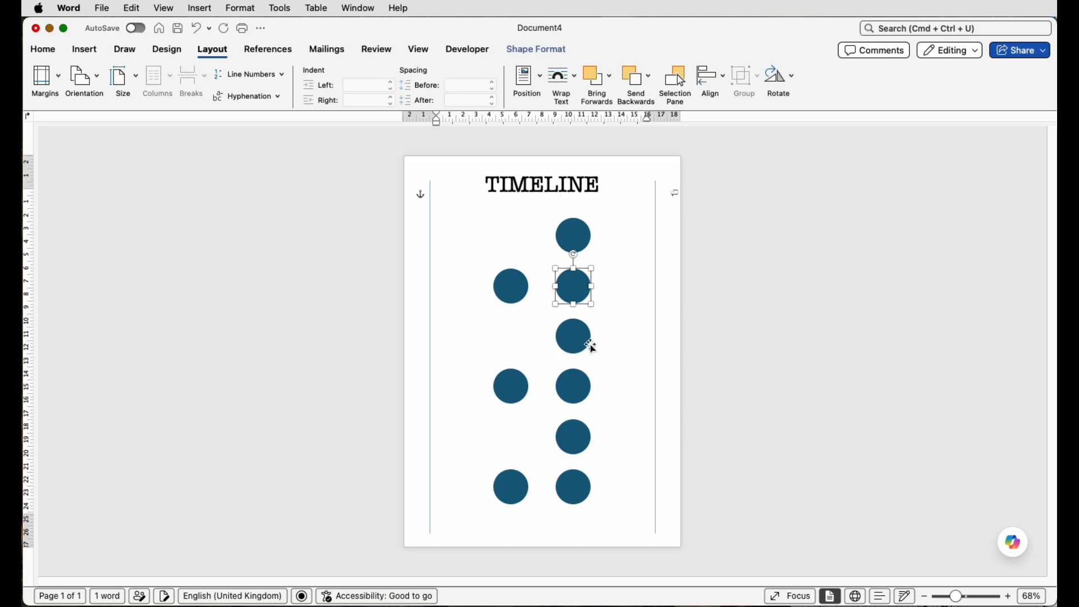
key(BackSpace)
click(579, 386)
key(BackSpace)
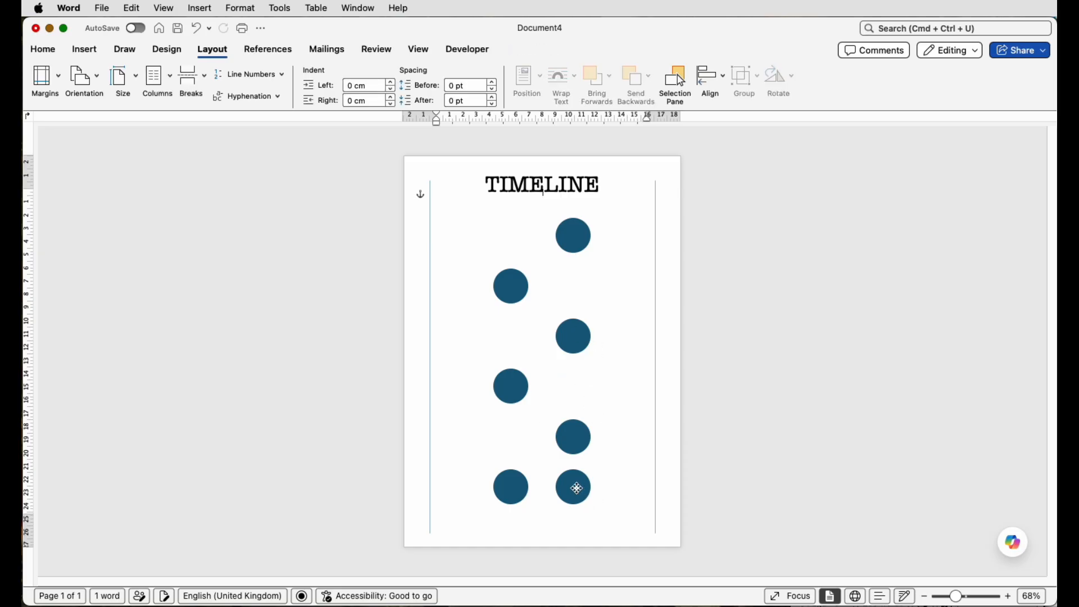
click(578, 489)
key(BackSpace)
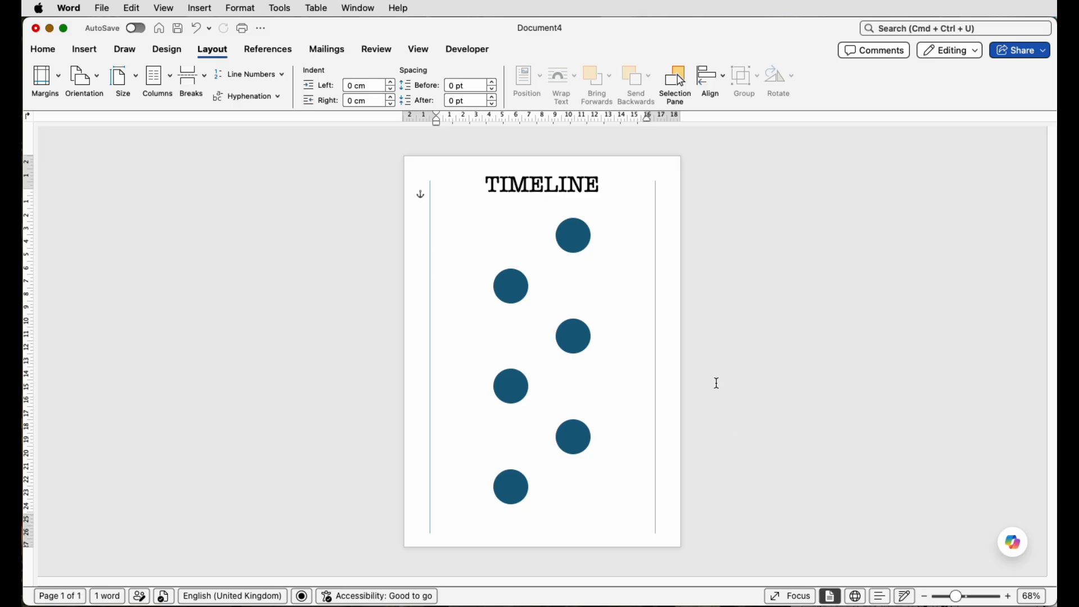
Step: Try a lighter green custom fill colour for the top circle using the colour wheel and brightness control
click(575, 238)
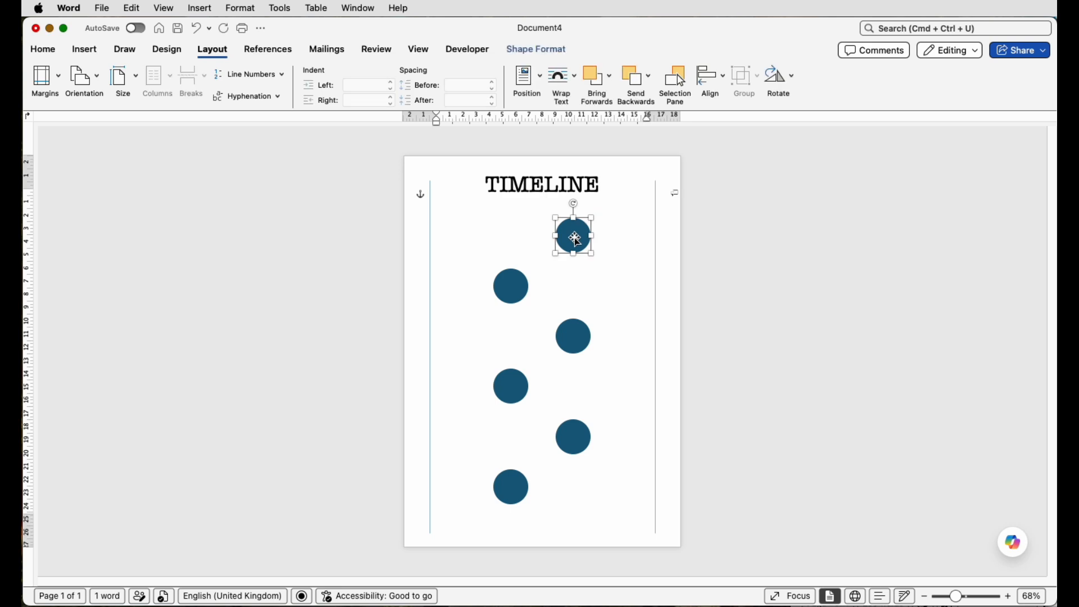
click(518, 52)
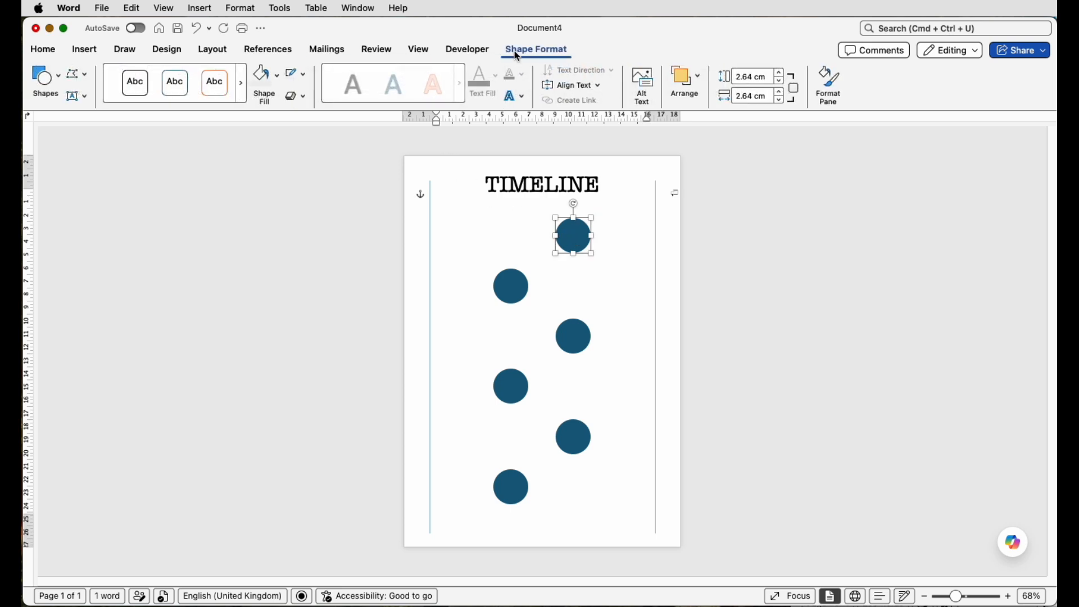
click(275, 73)
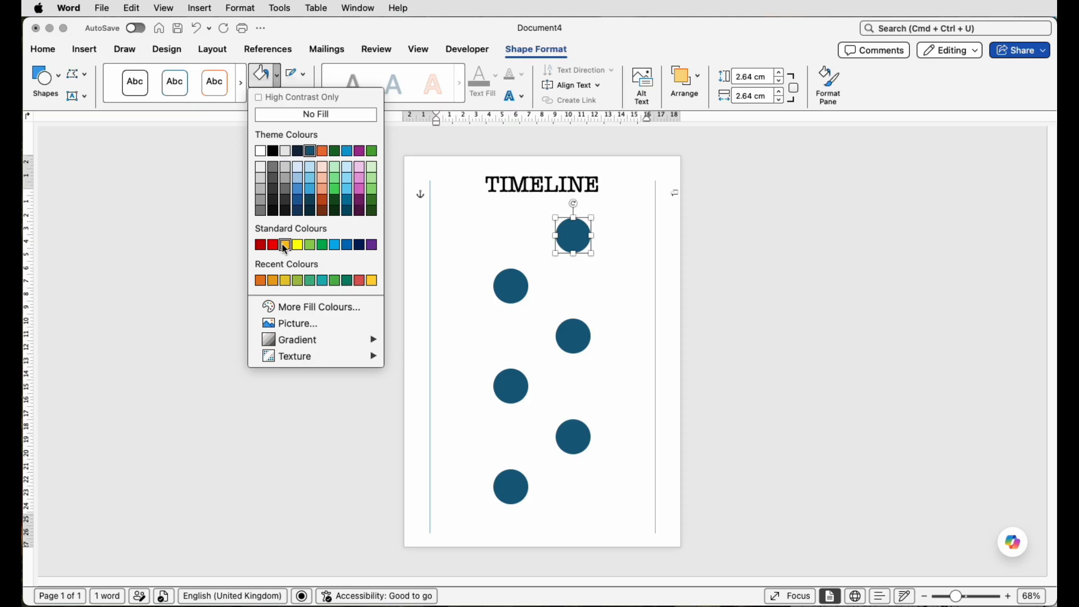
click(305, 308)
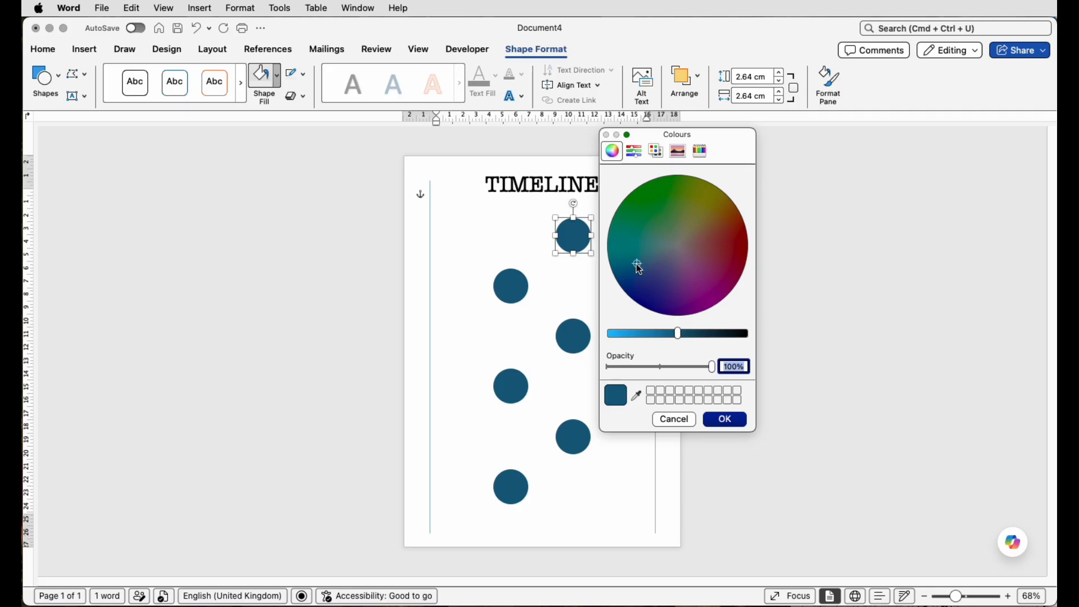
mouse_move(638, 265)
mouse_down()
mouse_move(635, 244)
mouse_move(658, 227)
mouse_up()
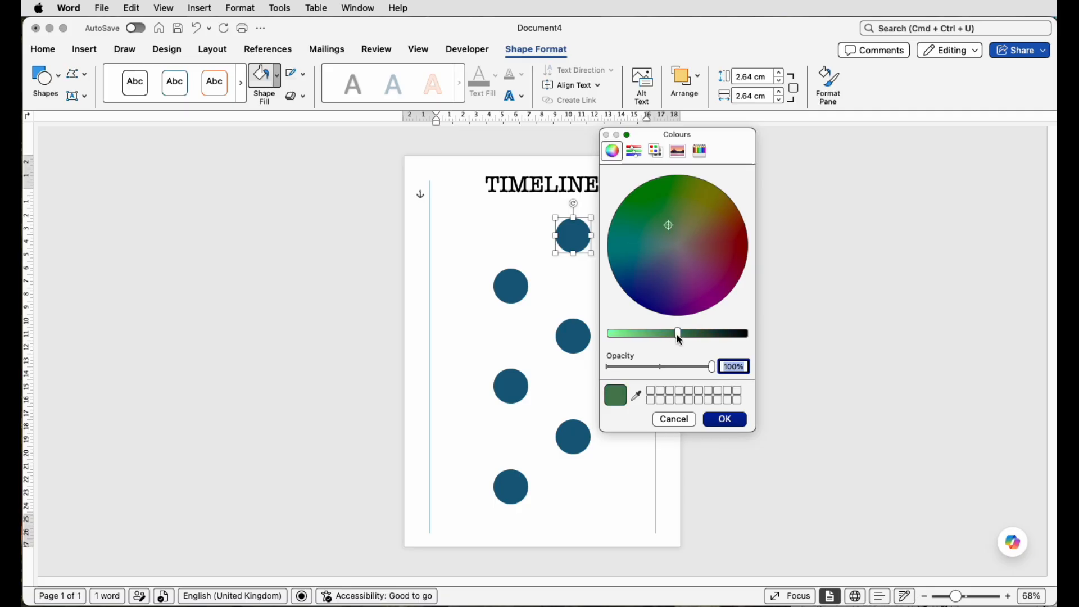
drag(679, 338, 624, 336)
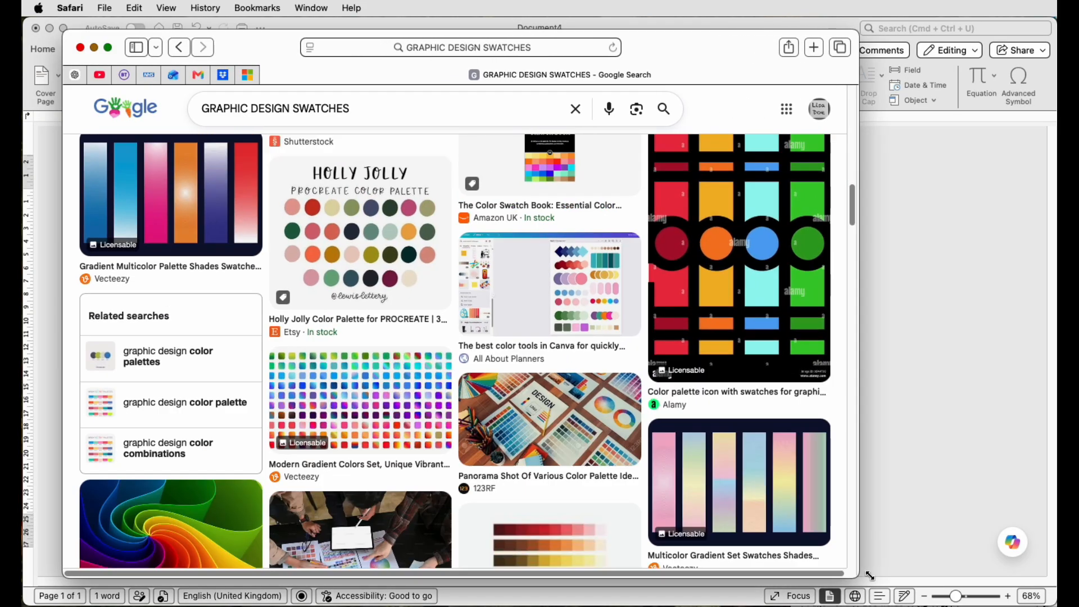
Step: Browse the image results for GRAPHIC DESIGN SWATCHES to look for a suitable colour palette
scroll(387, 288, down, 5)
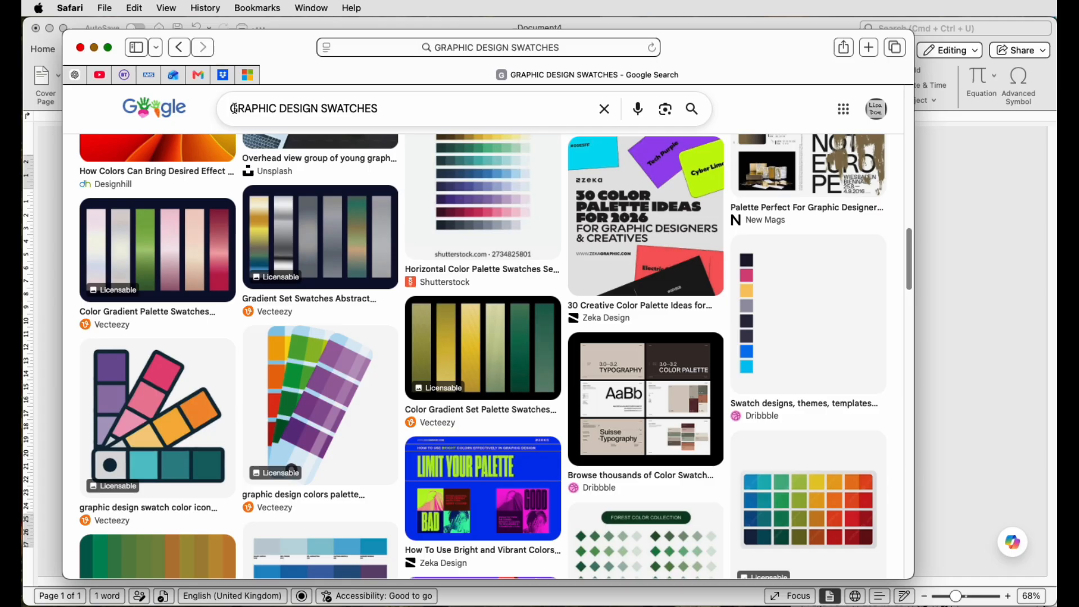
scroll(341, 289, down, 3)
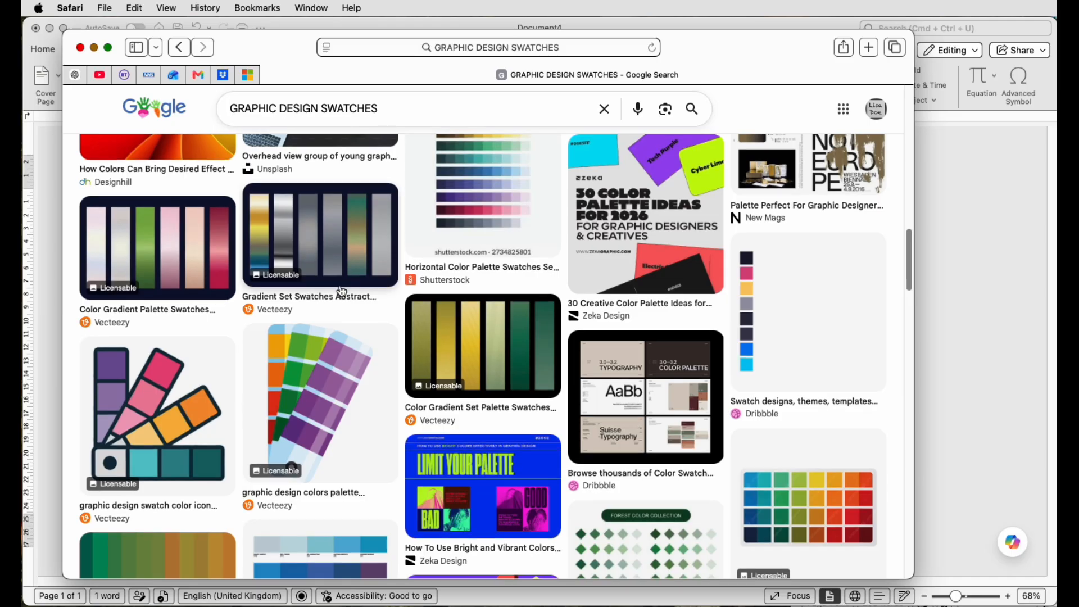
scroll(341, 291, up, 6)
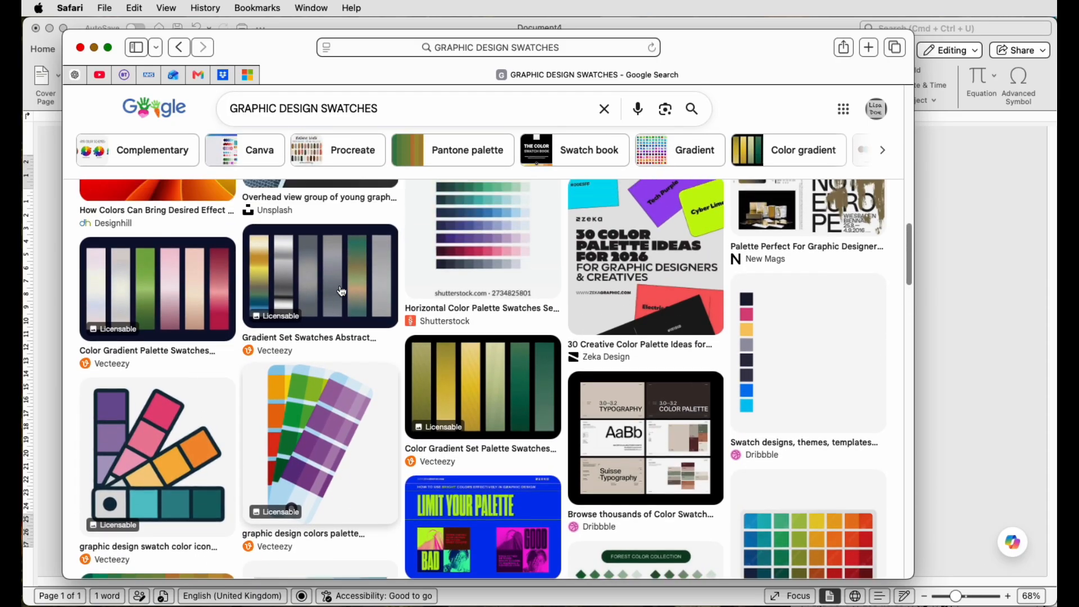
scroll(341, 290, down, 7)
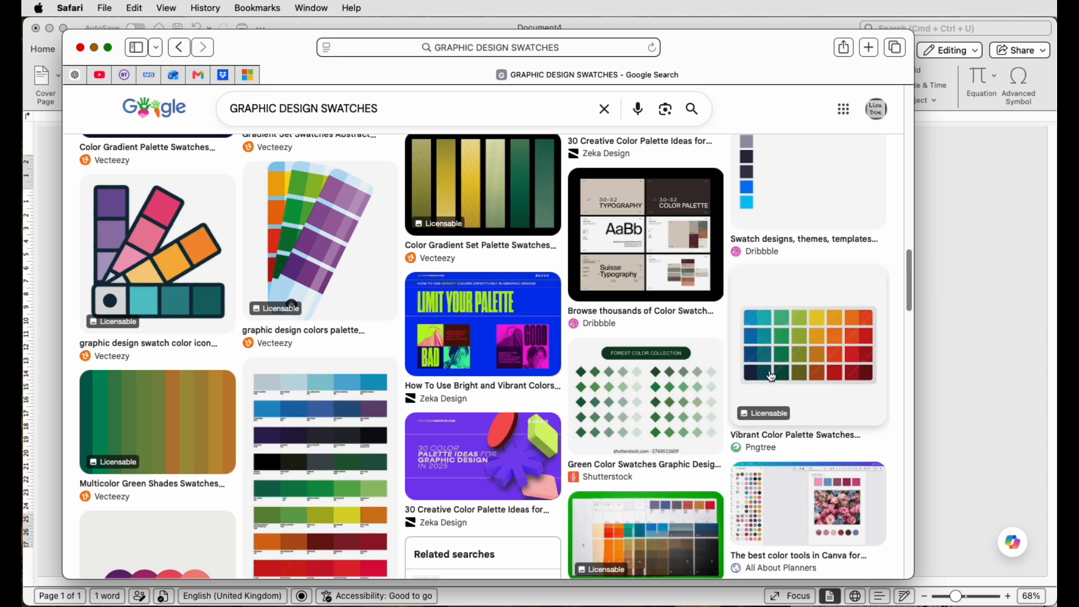
Step: Switch to the Word document and insert the picture file Screenshot 2026-06-21 at 16.25.19 from the Desktop folder
click(974, 332)
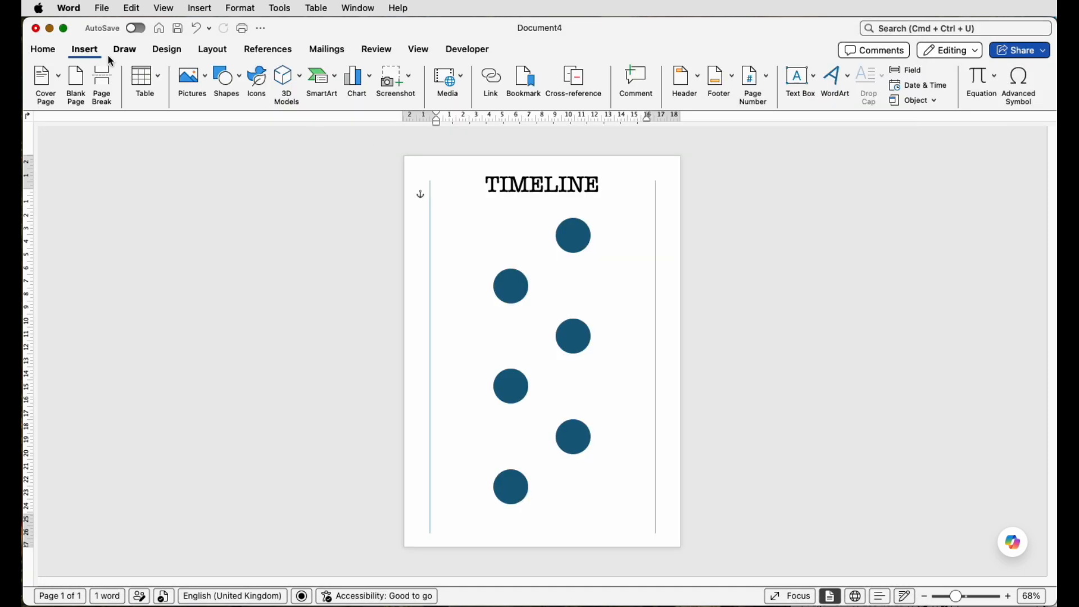
click(210, 83)
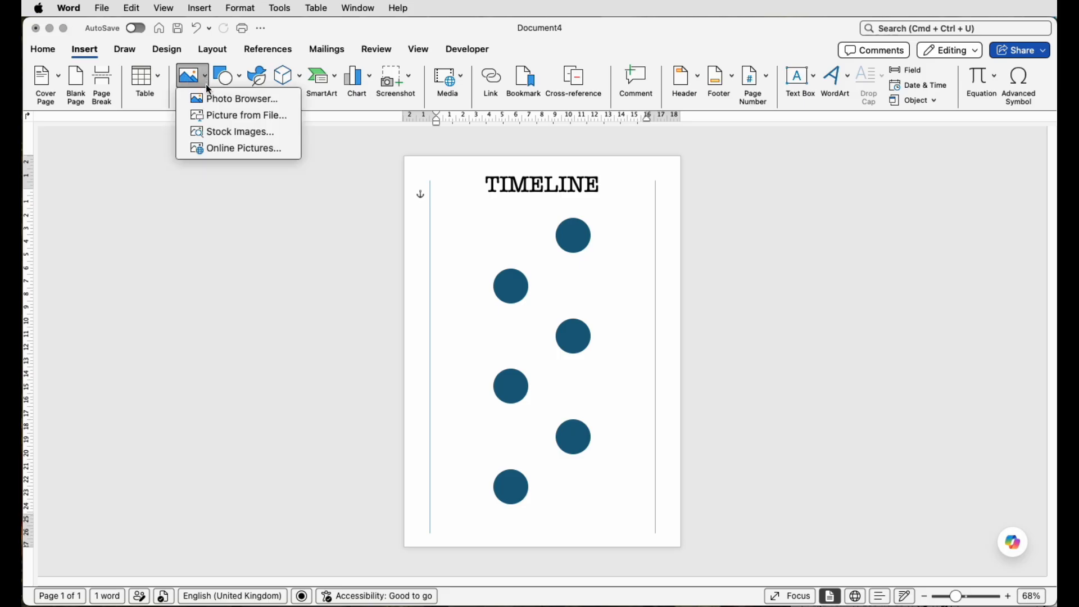
click(214, 113)
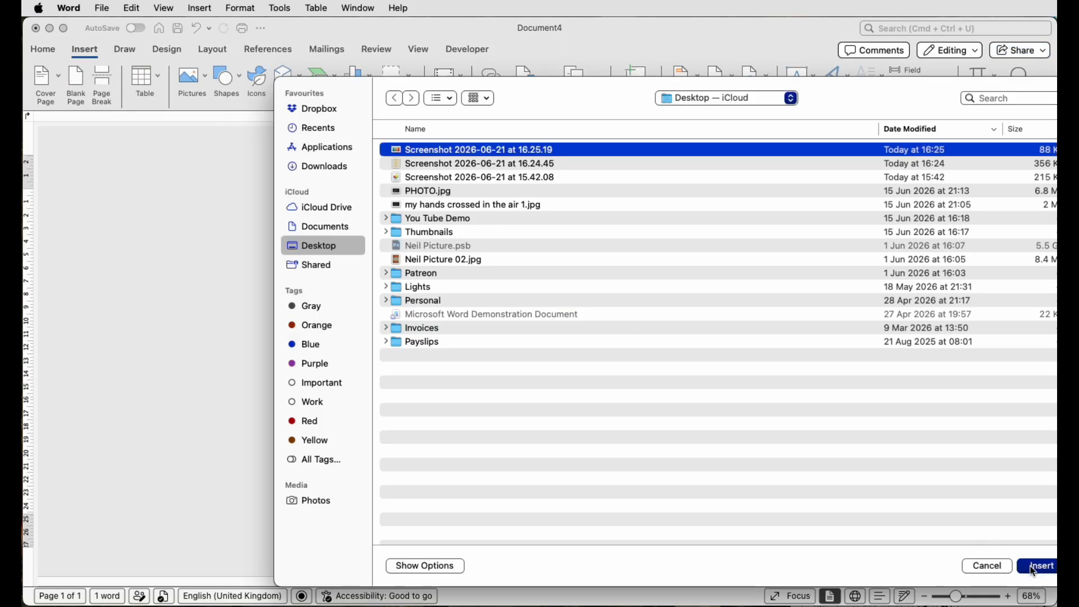
click(1036, 568)
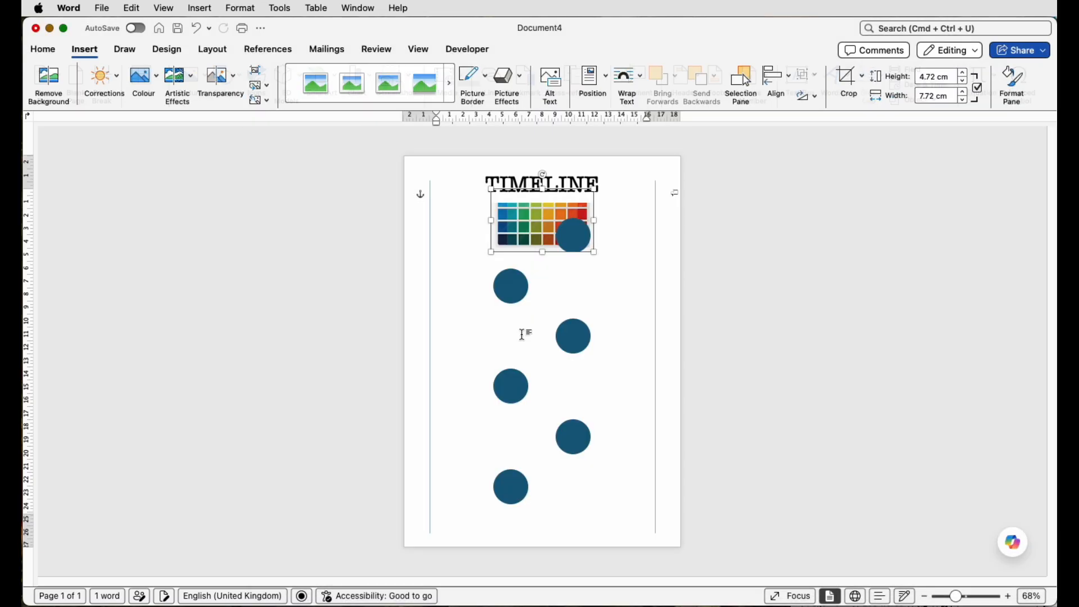
Step: Try a teal custom fill for the top circle by sampling the palette picture with the eyedropper and adjusting the brightness
click(511, 285)
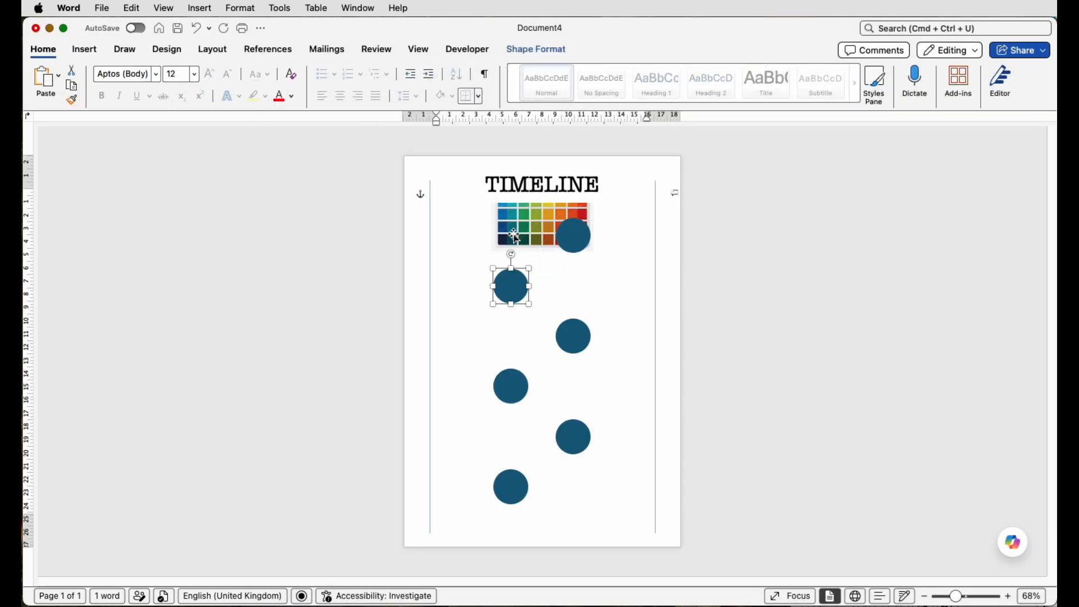
scroll(766, 390, up, 5)
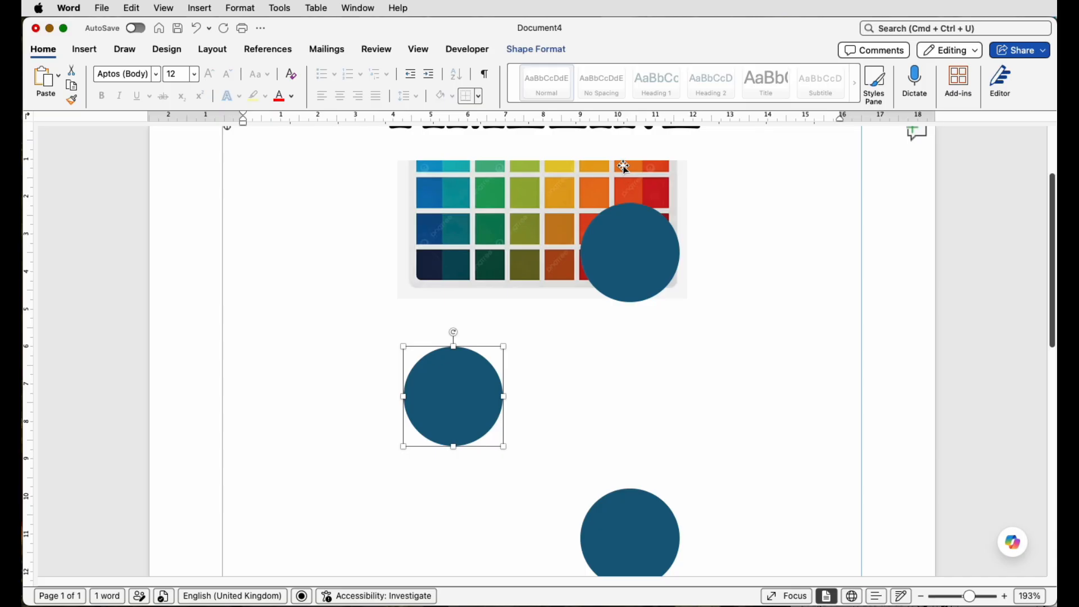
click(624, 236)
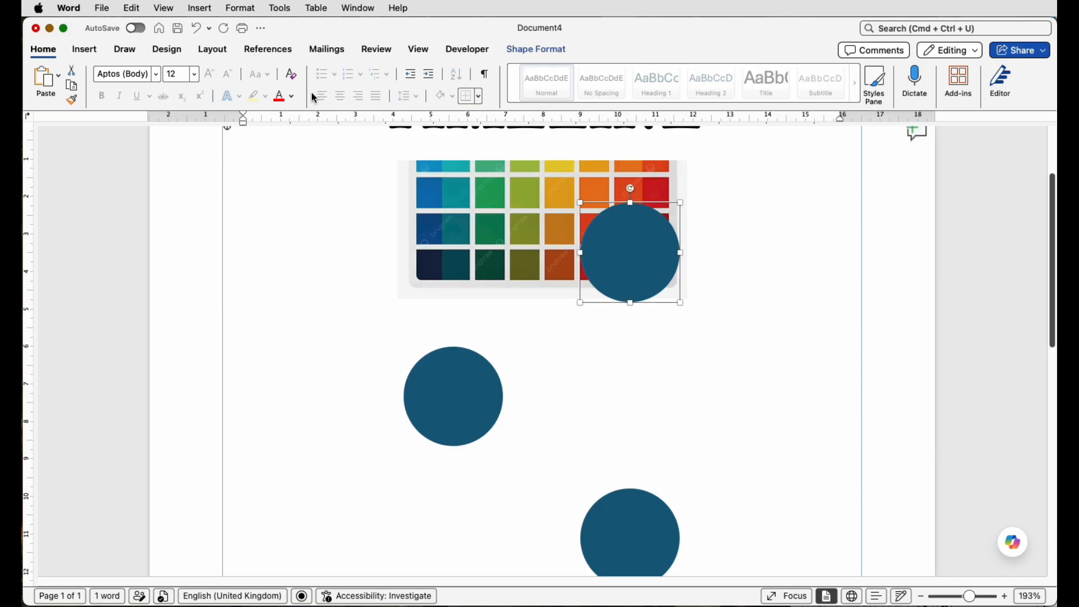
click(538, 50)
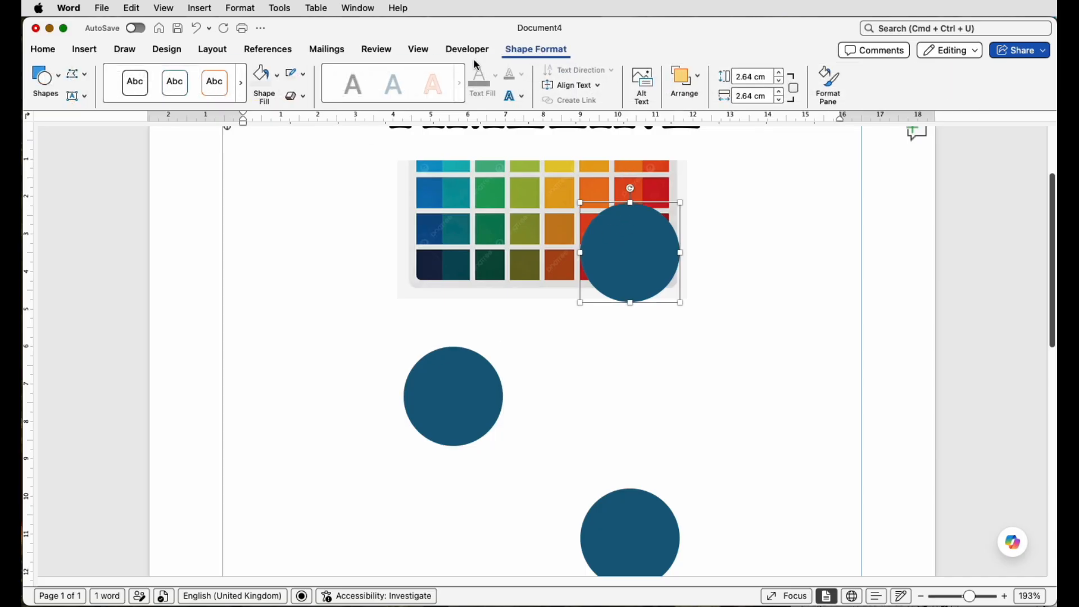
click(277, 78)
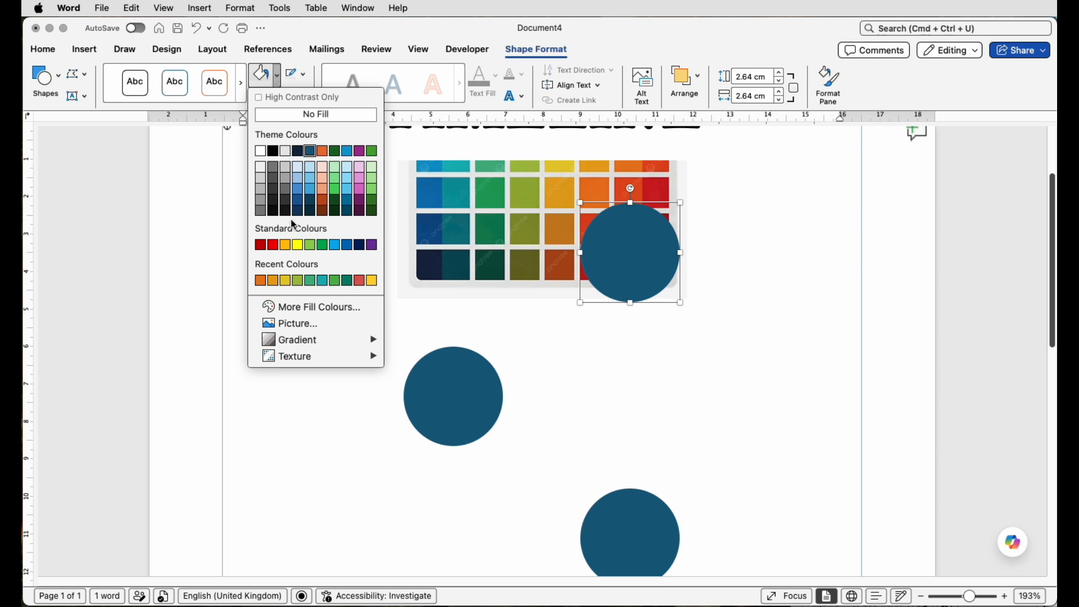
click(289, 308)
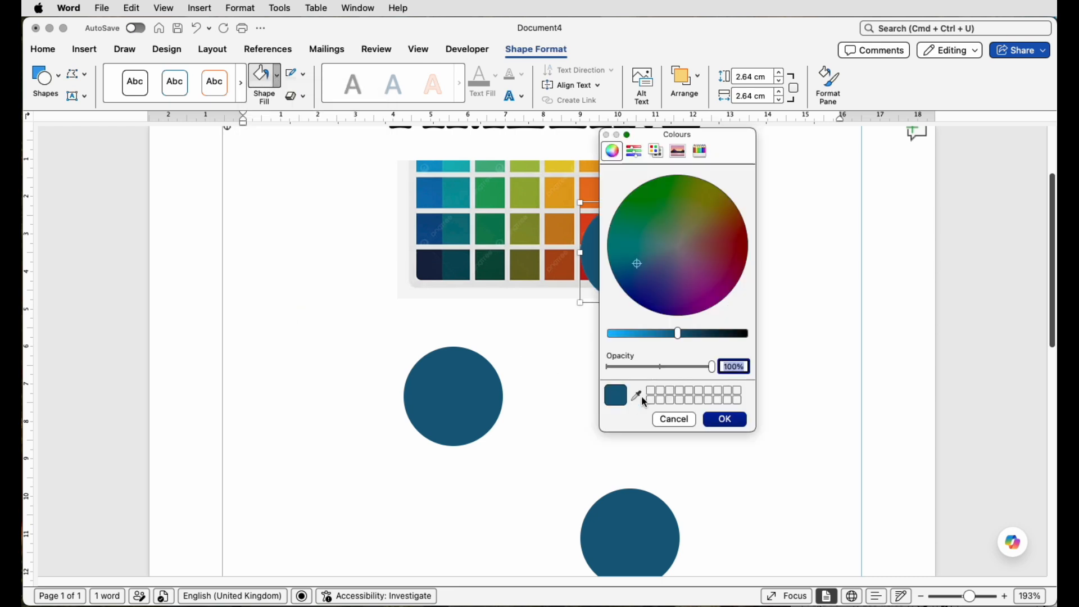
click(637, 397)
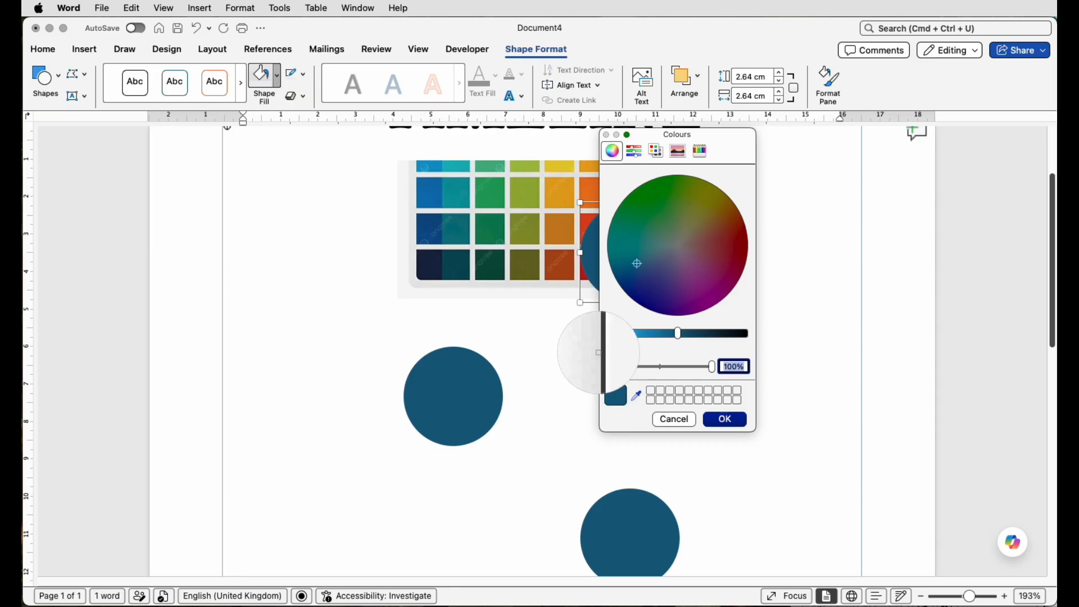
click(458, 168)
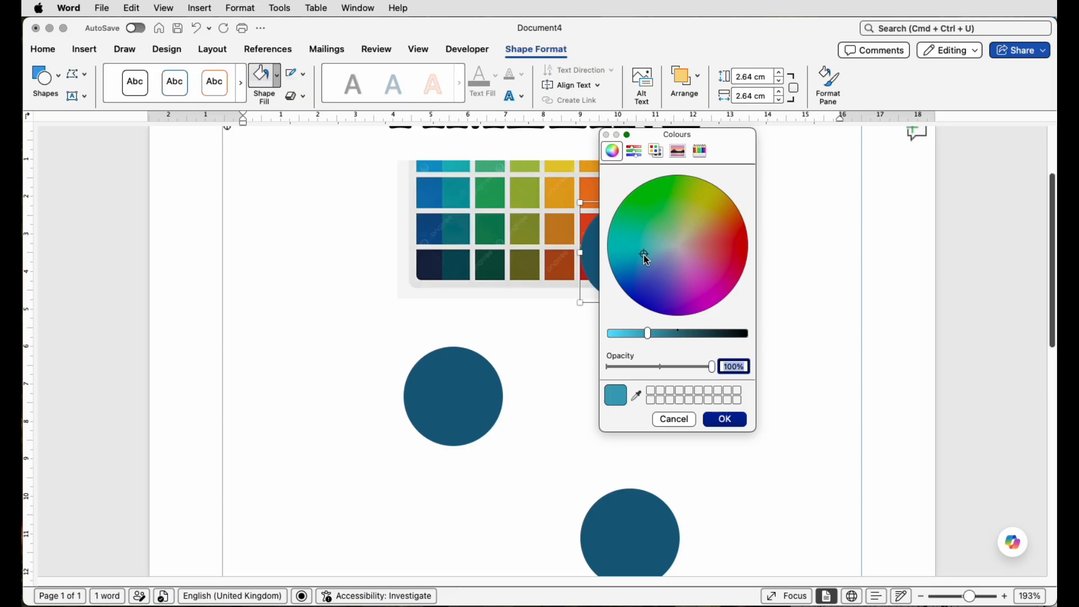
mouse_move(647, 334)
mouse_down()
mouse_move(625, 335)
mouse_move(644, 335)
mouse_up()
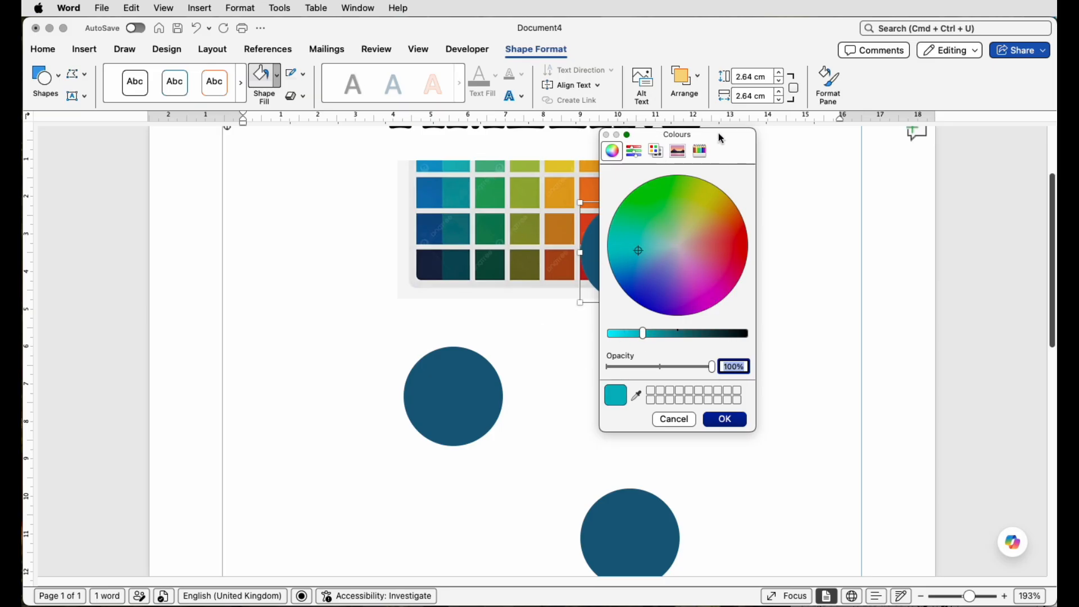
drag(718, 134, 584, 19)
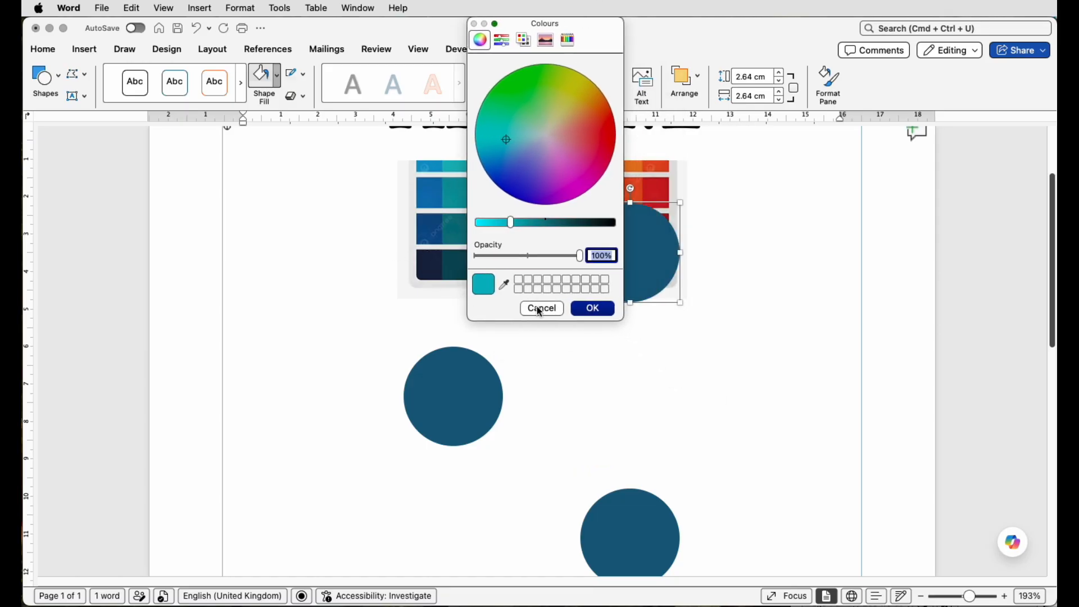
click(559, 312)
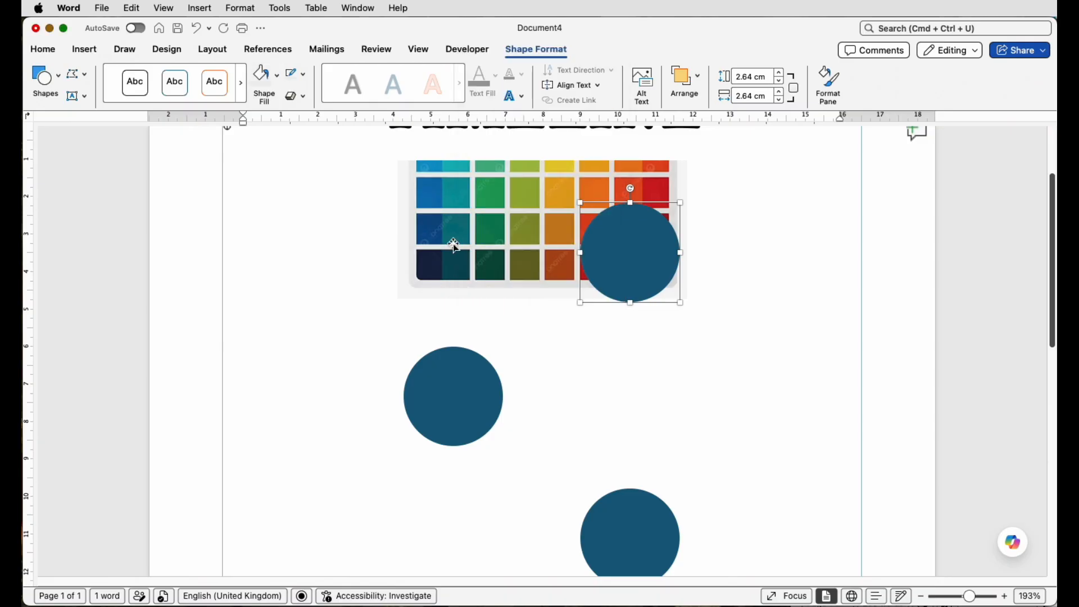
Step: Set the palette picture's text wrapping to In Front of Text and move it off the top circle, towards the page's left margin
click(453, 245)
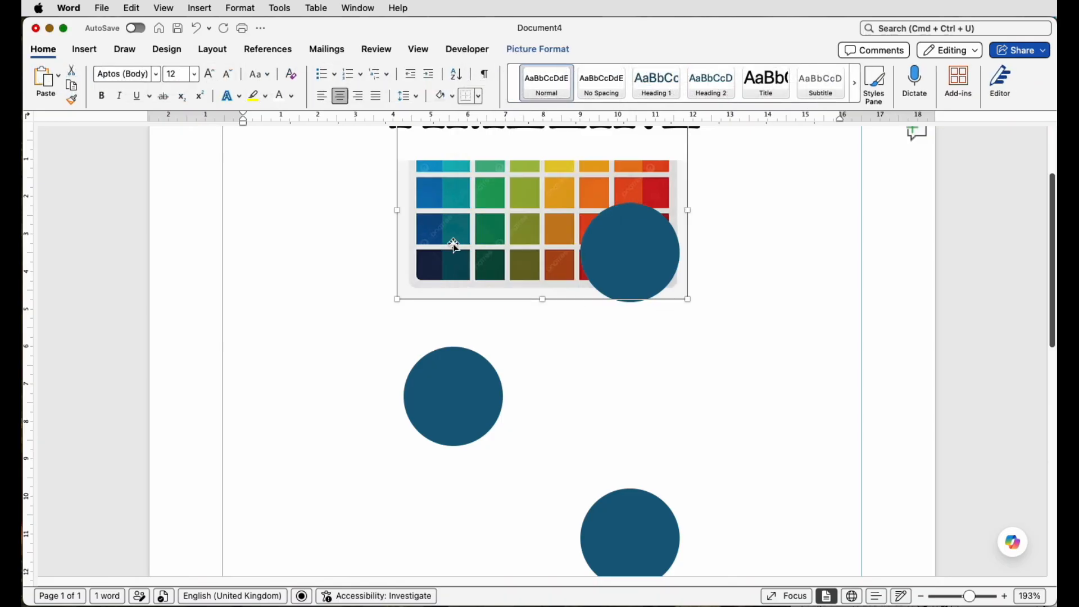
click(549, 55)
click(645, 88)
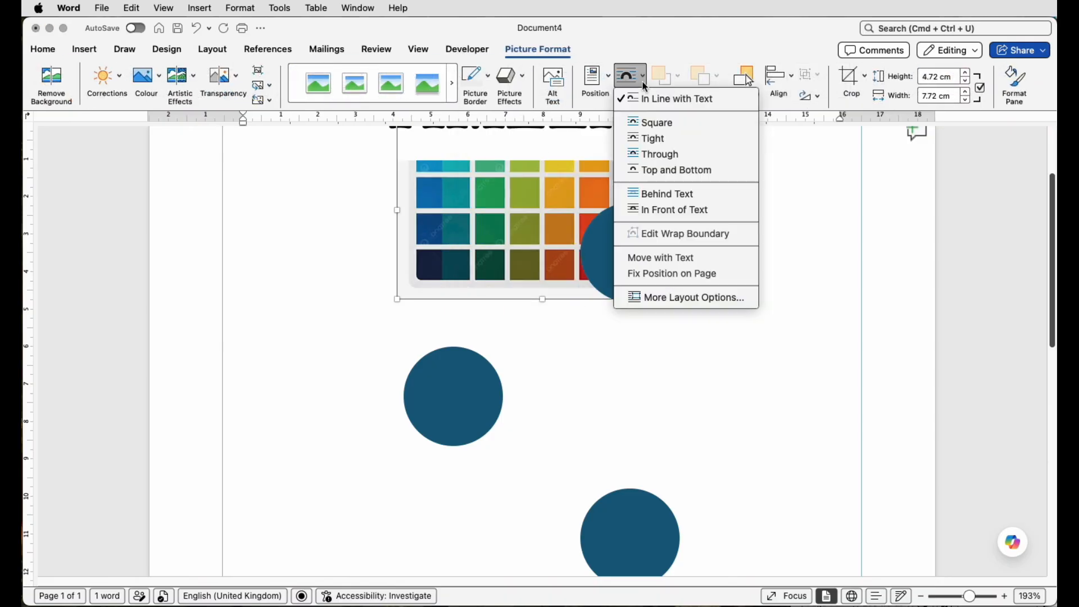
click(649, 210)
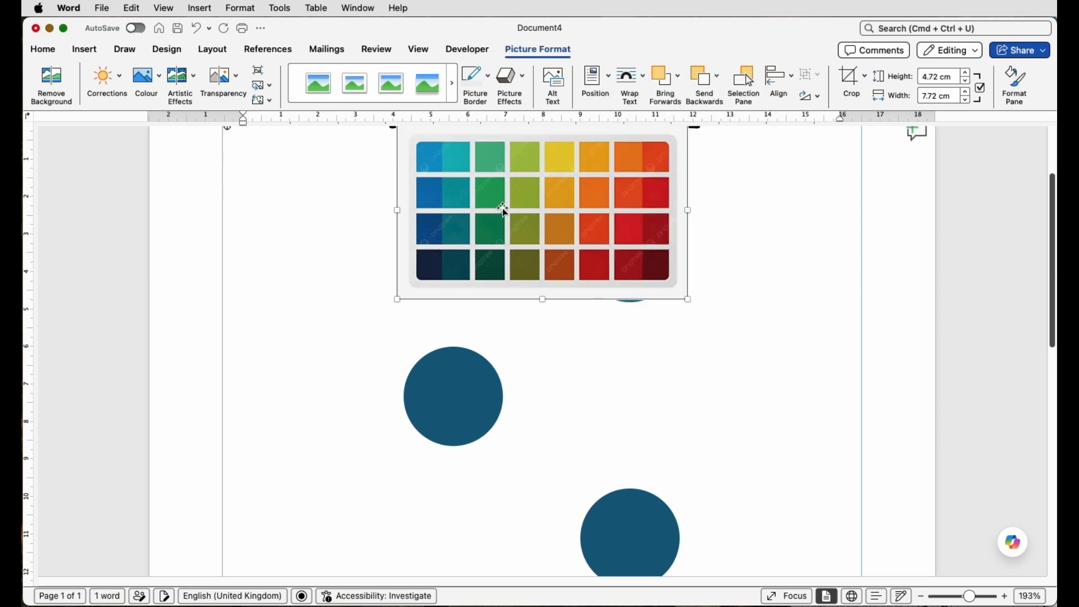
drag(502, 208, 313, 283)
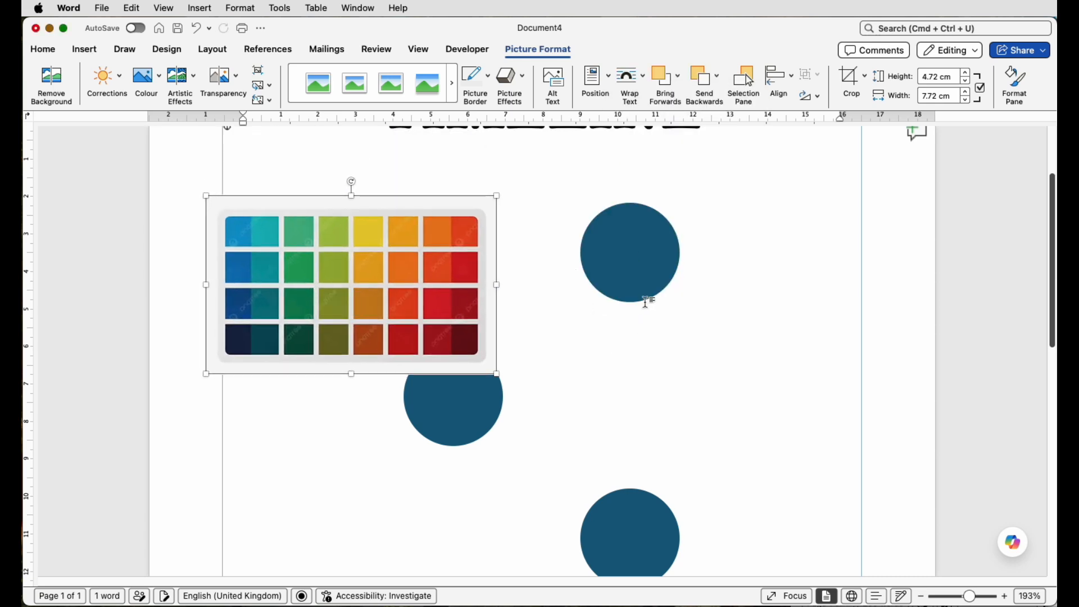
Step: Try a brighter blue custom fill for the top circle using the brightness control and colour wheel, keeping the colour dialog clear of the circle
click(643, 259)
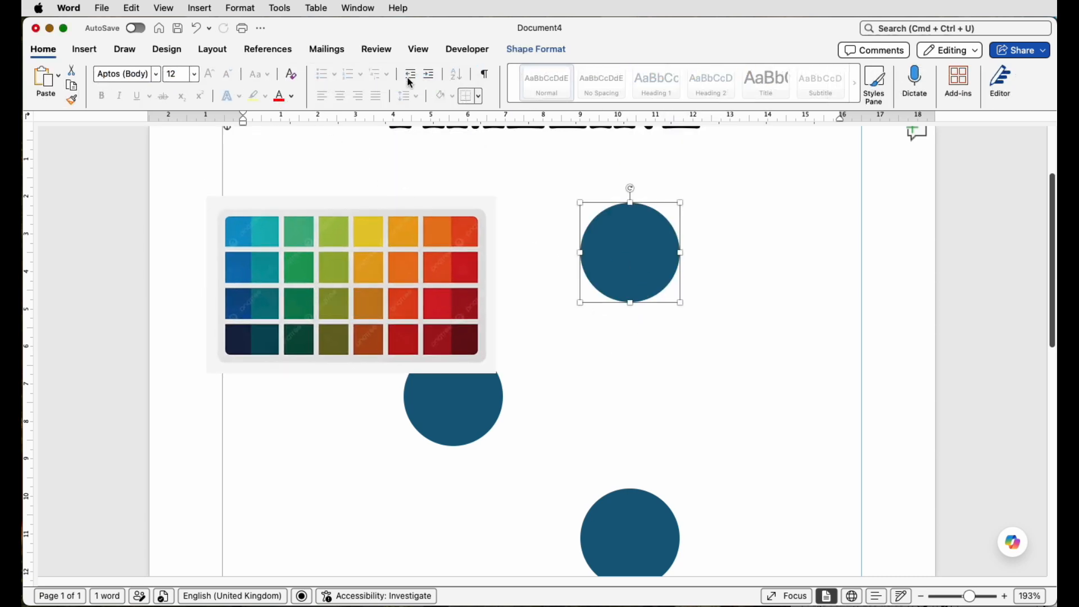
click(523, 52)
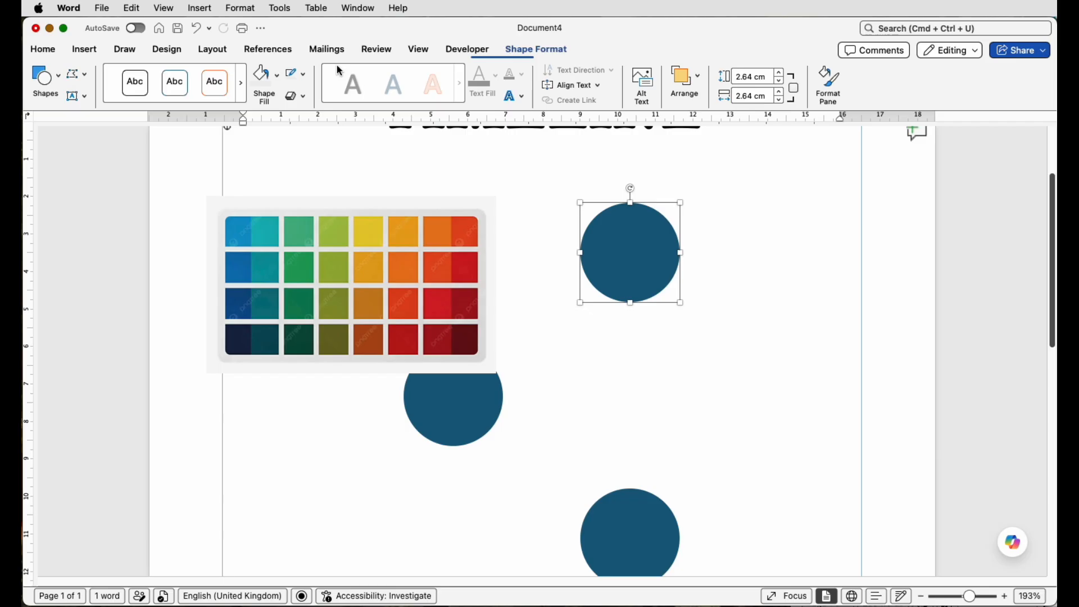
click(277, 79)
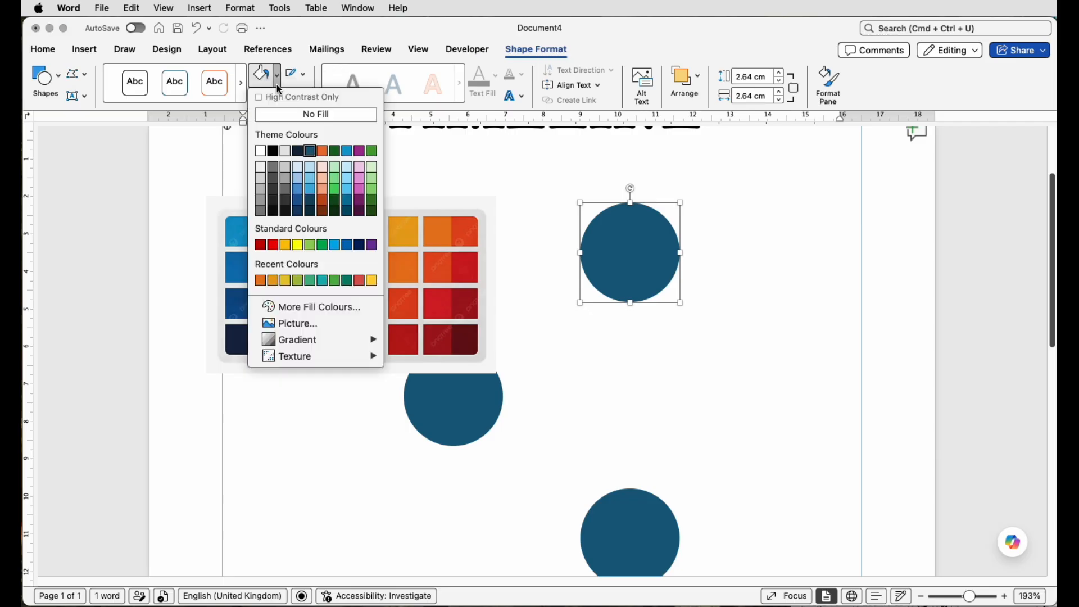
click(308, 308)
drag(615, 131, 301, 34)
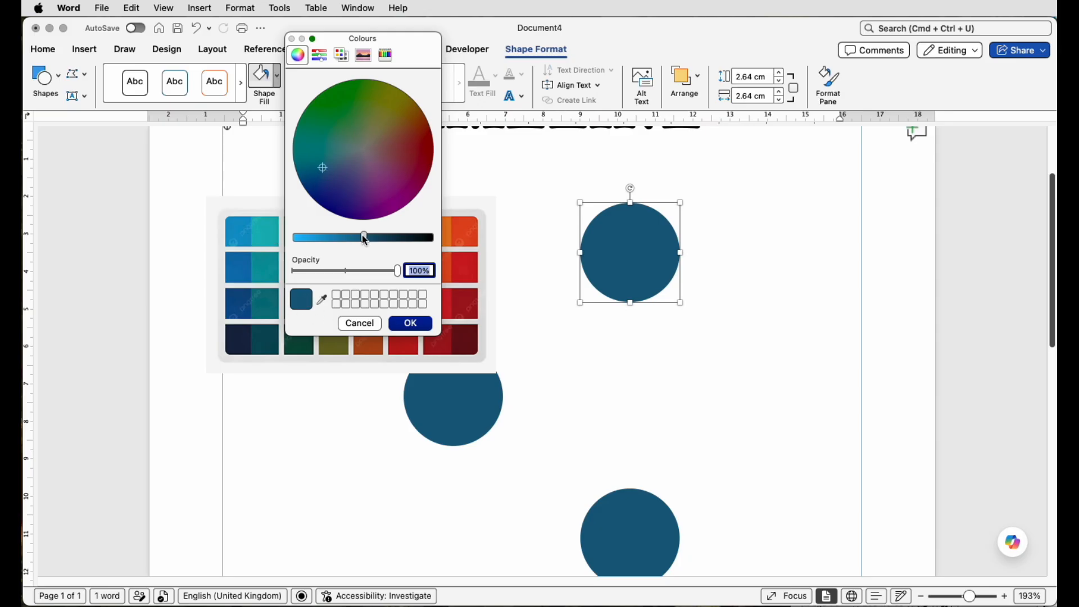
drag(365, 240, 312, 239)
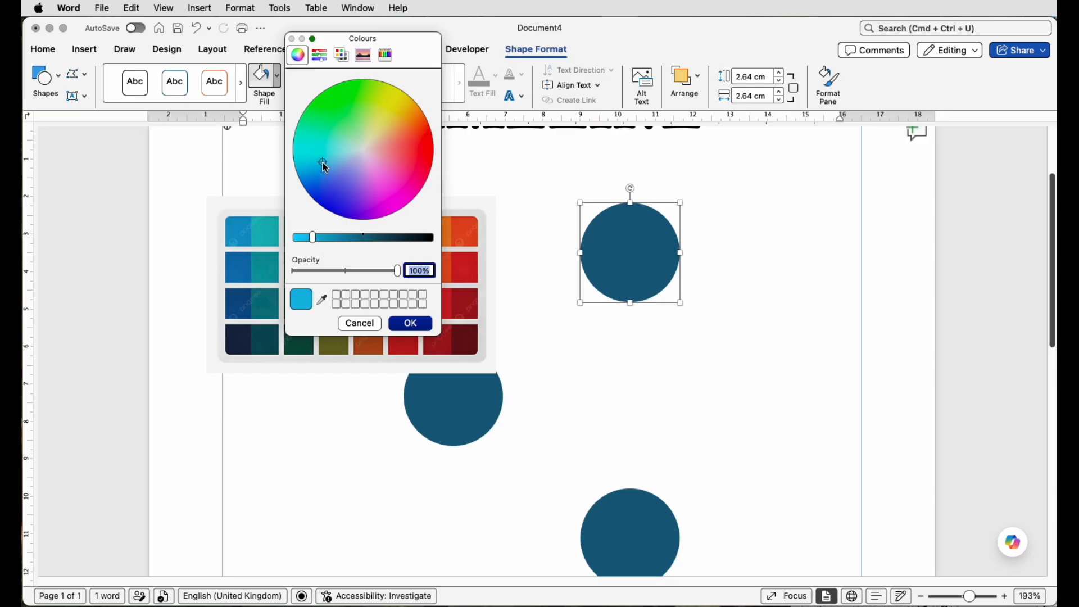
drag(323, 165, 315, 170)
click(410, 325)
Step: Delete the palette picture from the page
click(354, 285)
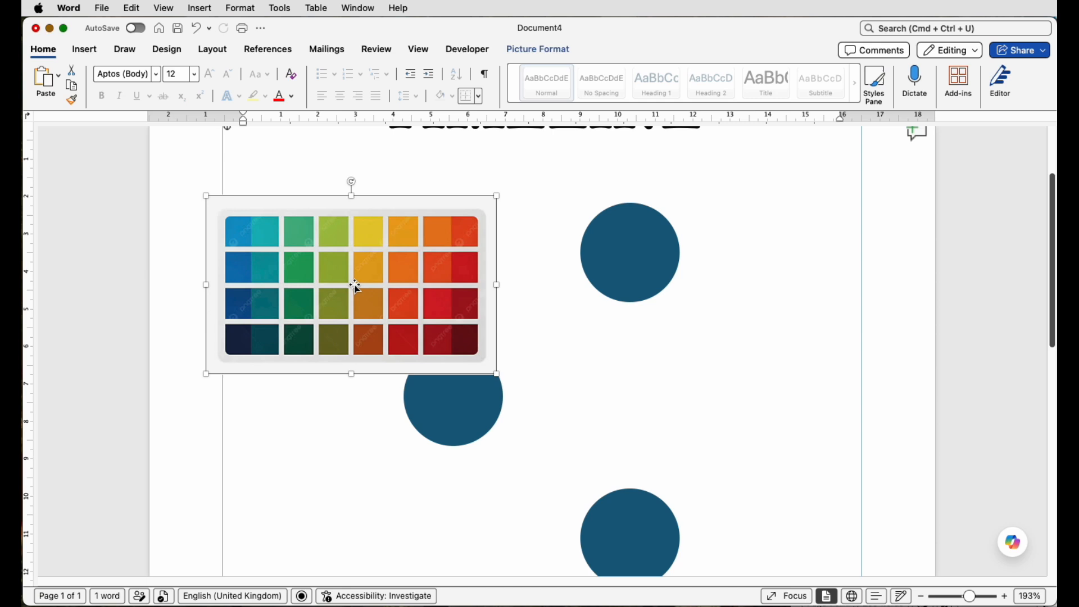
key(Delete)
Step: Fill the top circle with the teal from the recent colours
click(626, 265)
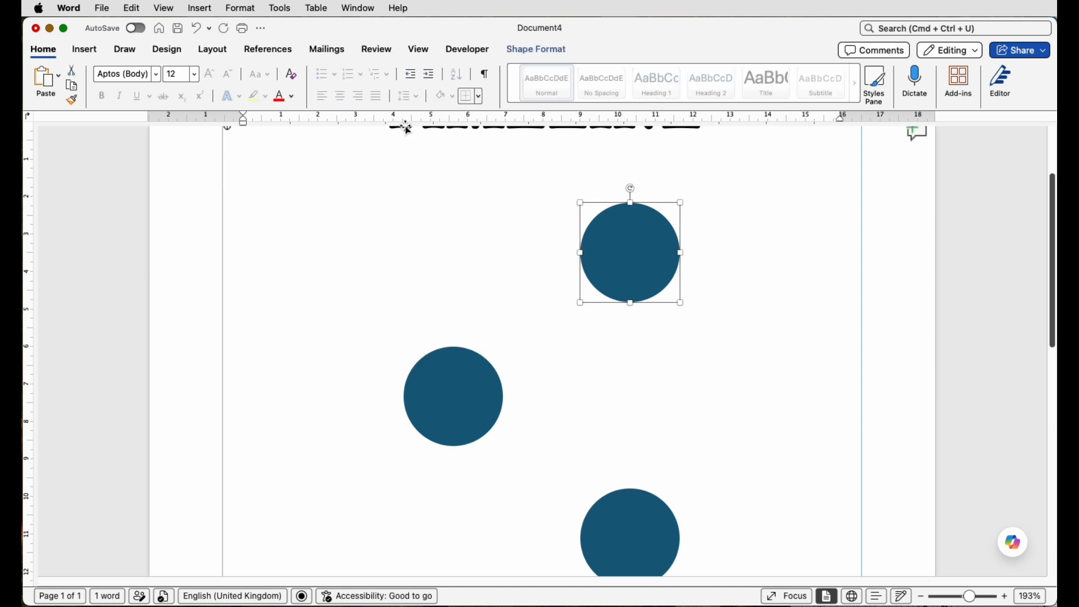
click(518, 48)
click(280, 78)
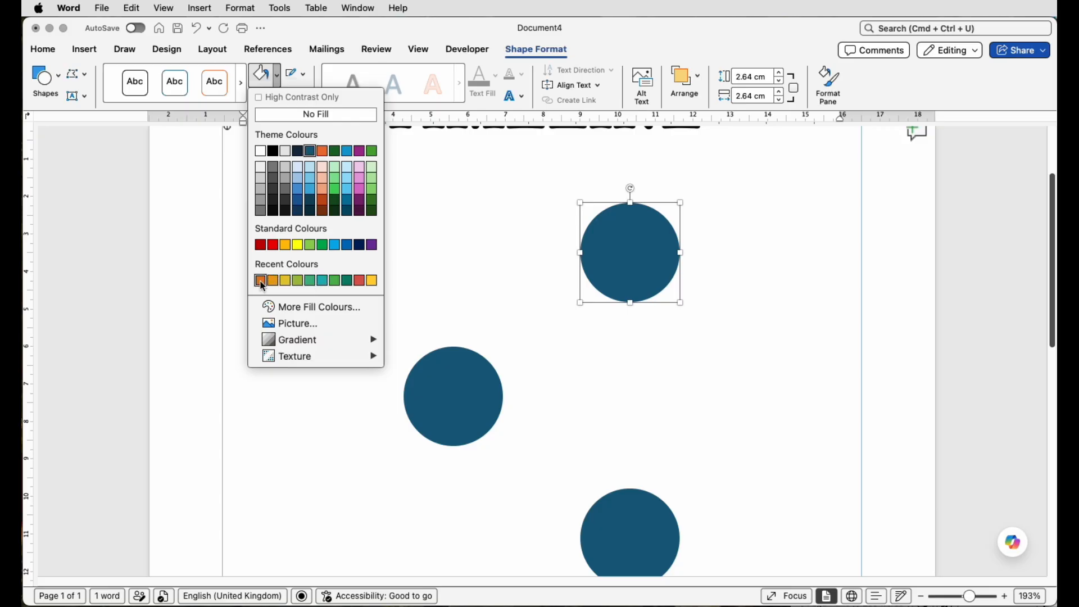
click(323, 281)
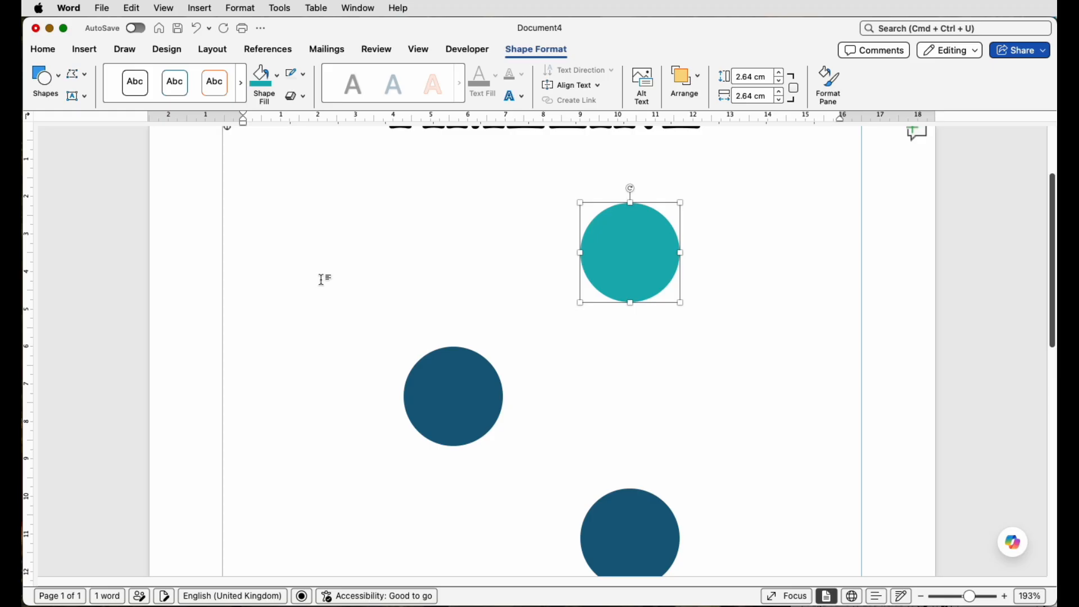
Step: Fill the second circle in the zigzag with the medium green from the recent colours
click(453, 395)
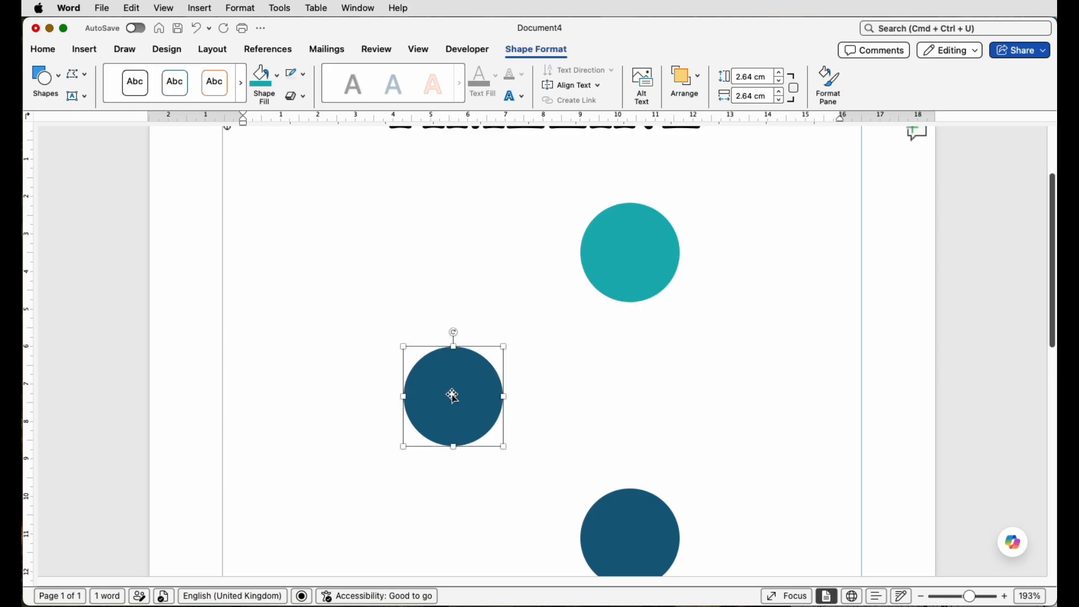
click(279, 92)
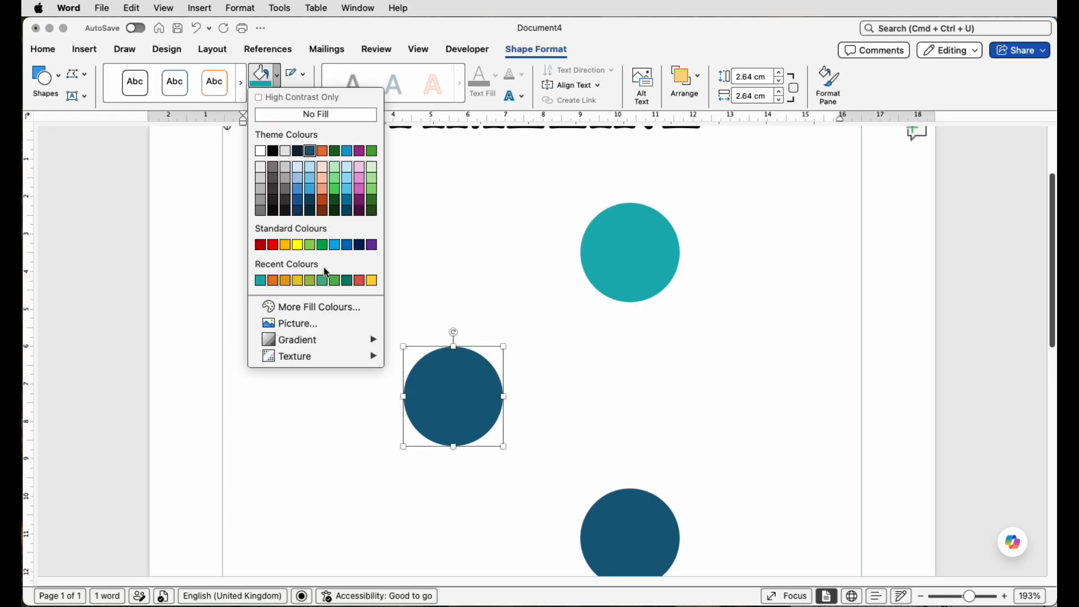
click(323, 281)
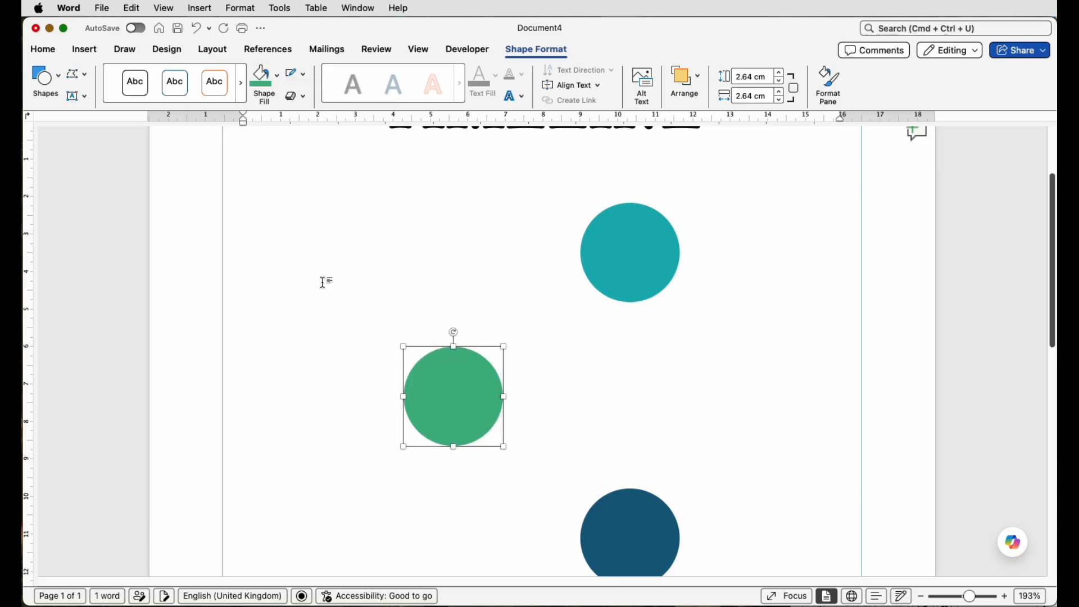
Step: Fill the third circle in the zigzag with olive green and the fourth with yellow from the recent colours
scroll(325, 282, down, 3)
click(630, 438)
click(279, 84)
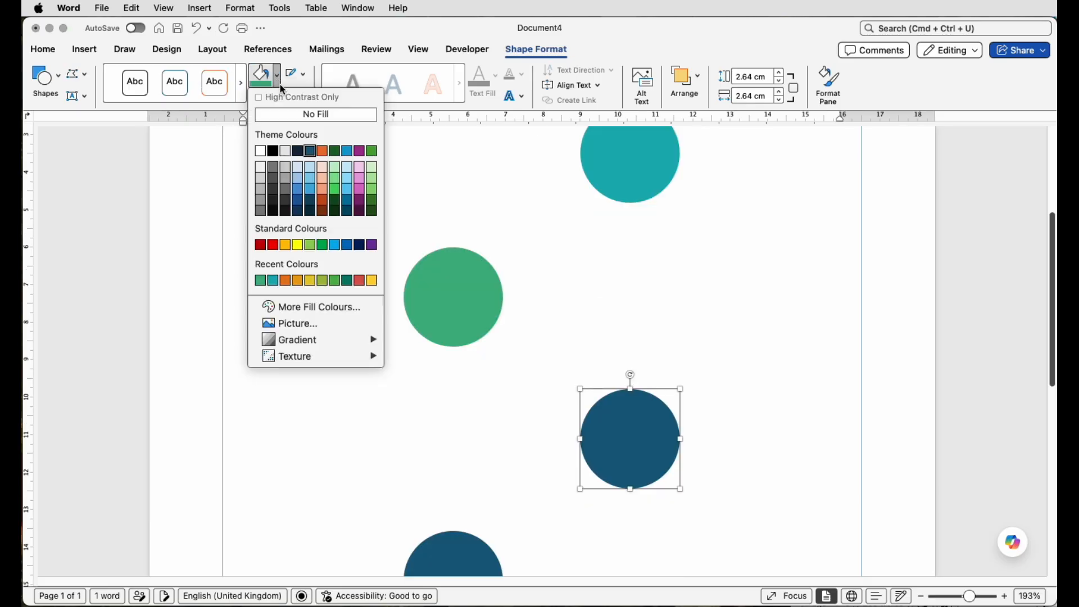
click(321, 281)
scroll(425, 377, down, 3)
click(448, 420)
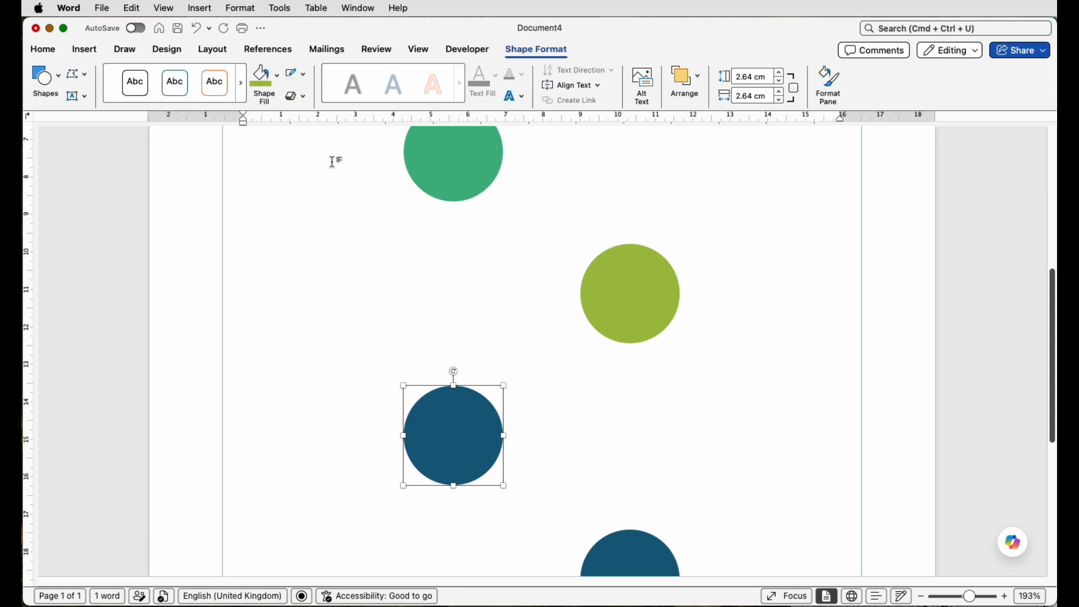
click(277, 83)
click(335, 281)
Step: Fill the fifth circle with light orange and the bottom circle with the darker orange from the recent colours
scroll(484, 388, down, 2)
click(612, 498)
click(277, 83)
click(347, 281)
scroll(334, 316, down, 5)
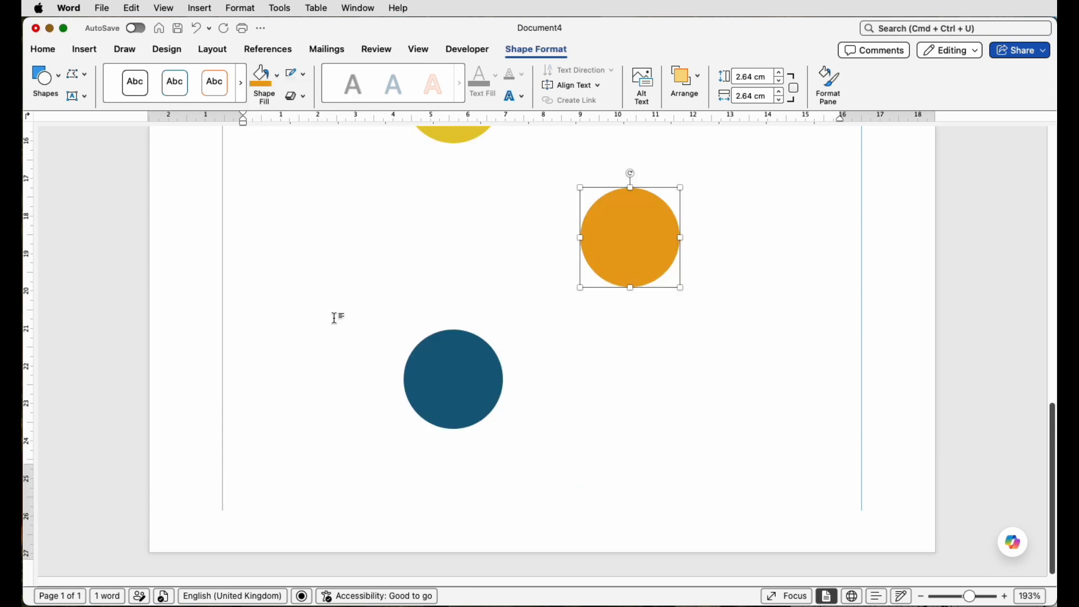
click(448, 388)
drag(971, 596, 959, 597)
scroll(751, 213, down, 1)
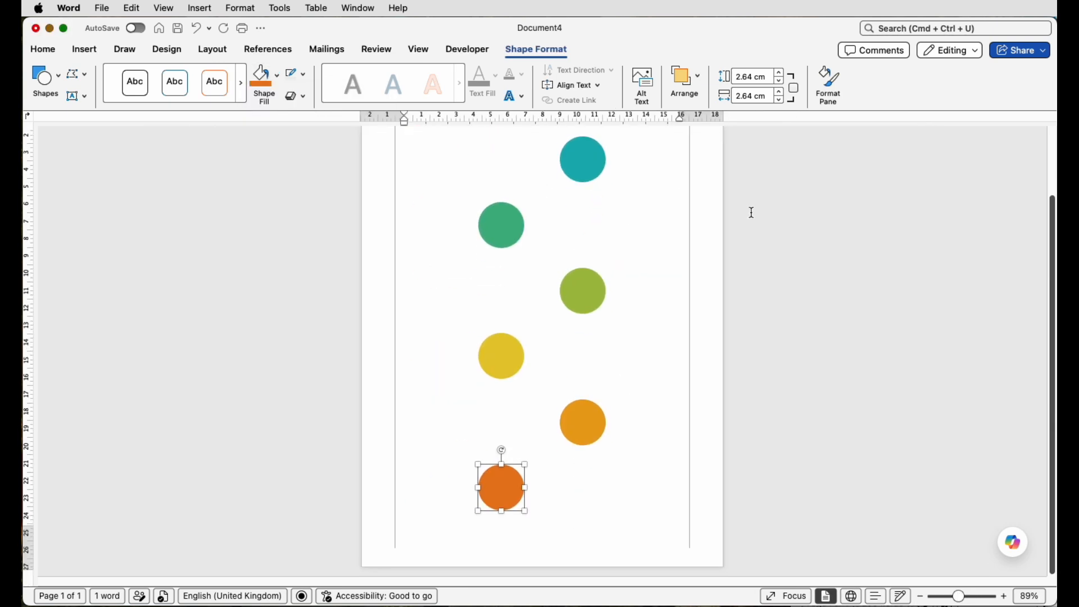
scroll(751, 214, up, 3)
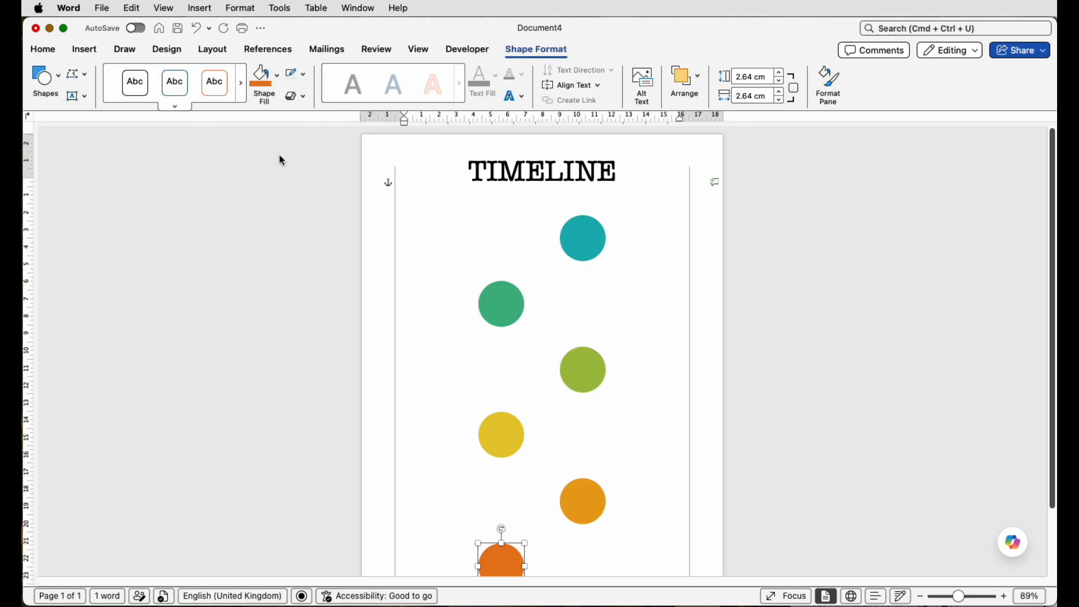
Step: Draw a text box about 1.19 cm high and 2.11 cm wide over the teal circle and enter 2020
click(498, 215)
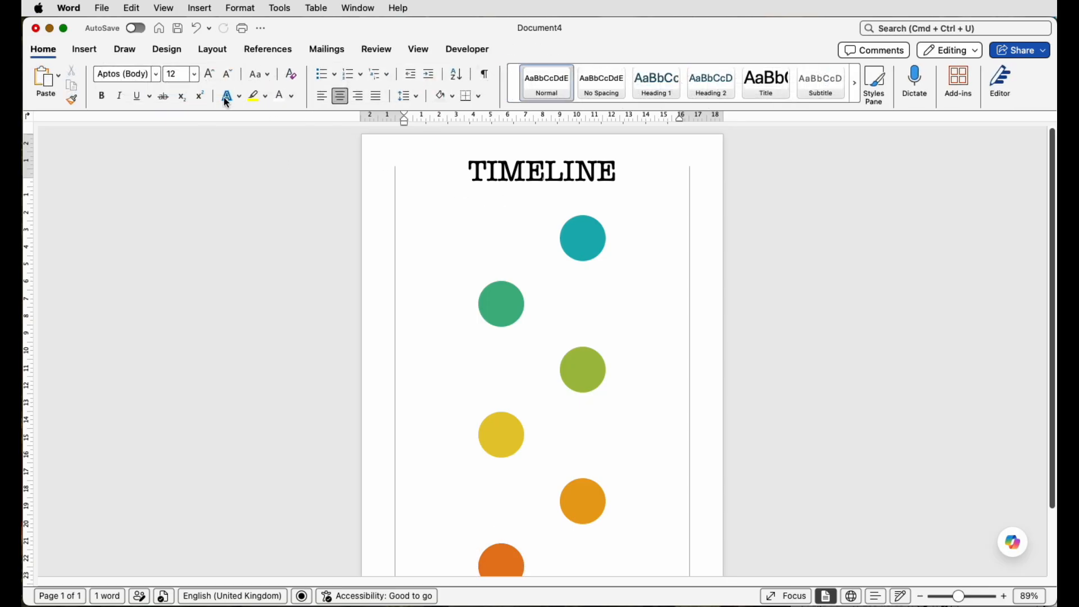
click(93, 55)
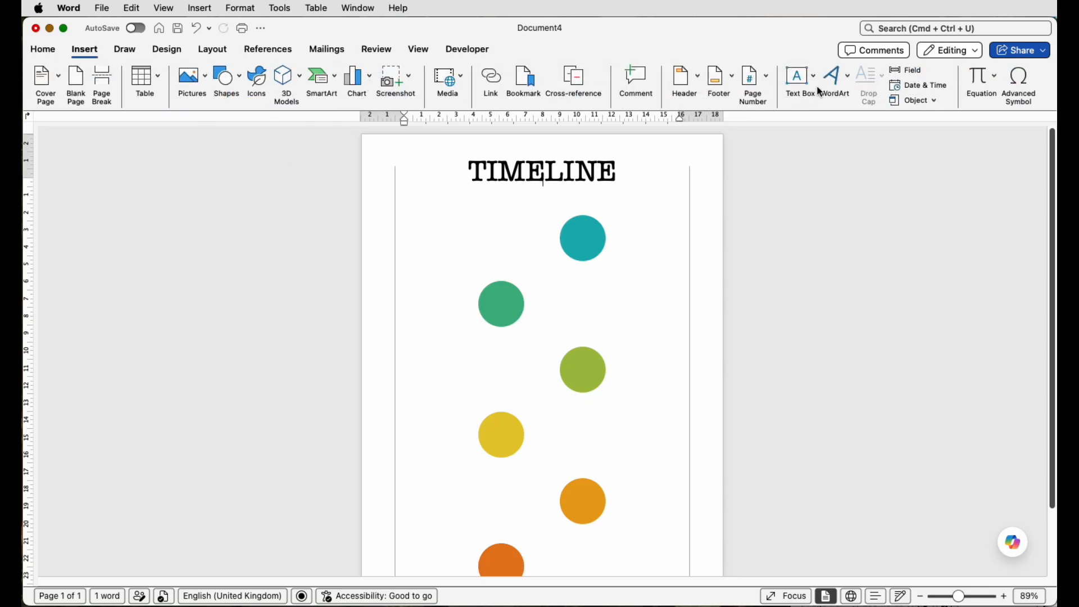
click(813, 76)
click(818, 100)
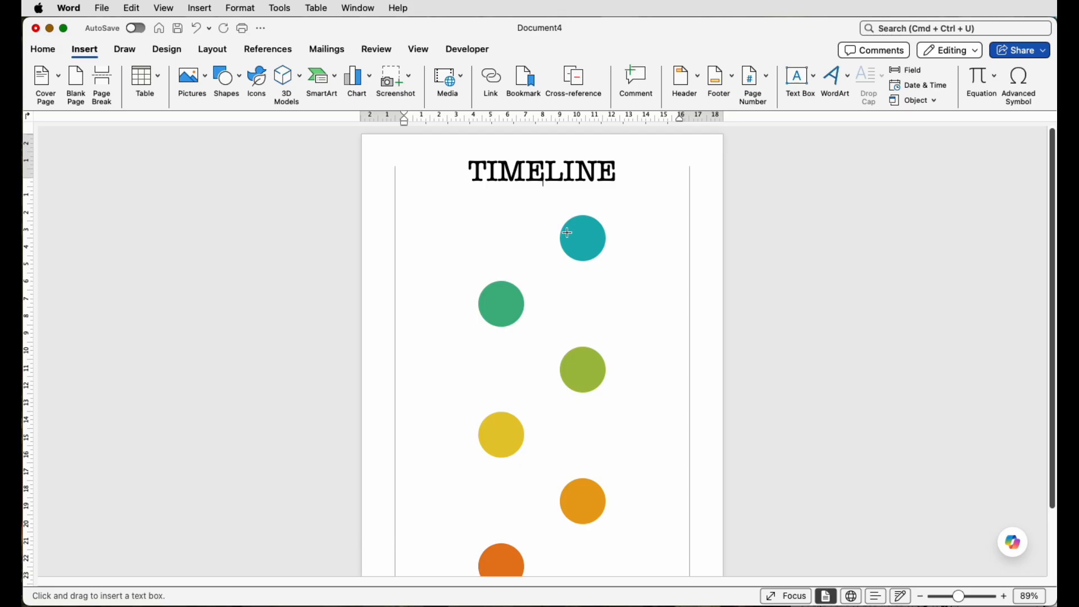
drag(566, 229, 604, 251)
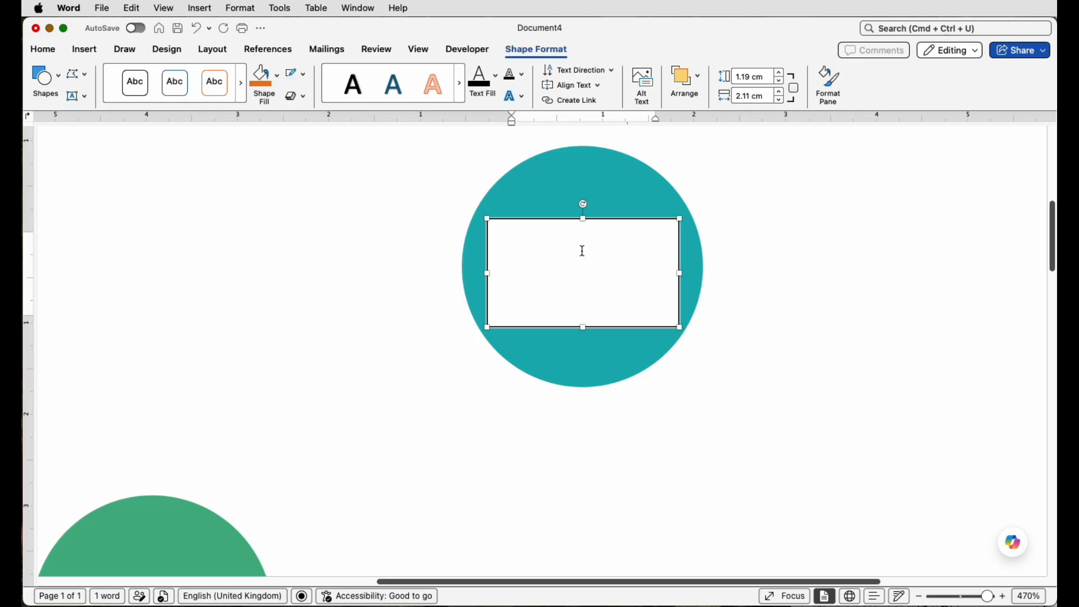
text(20)
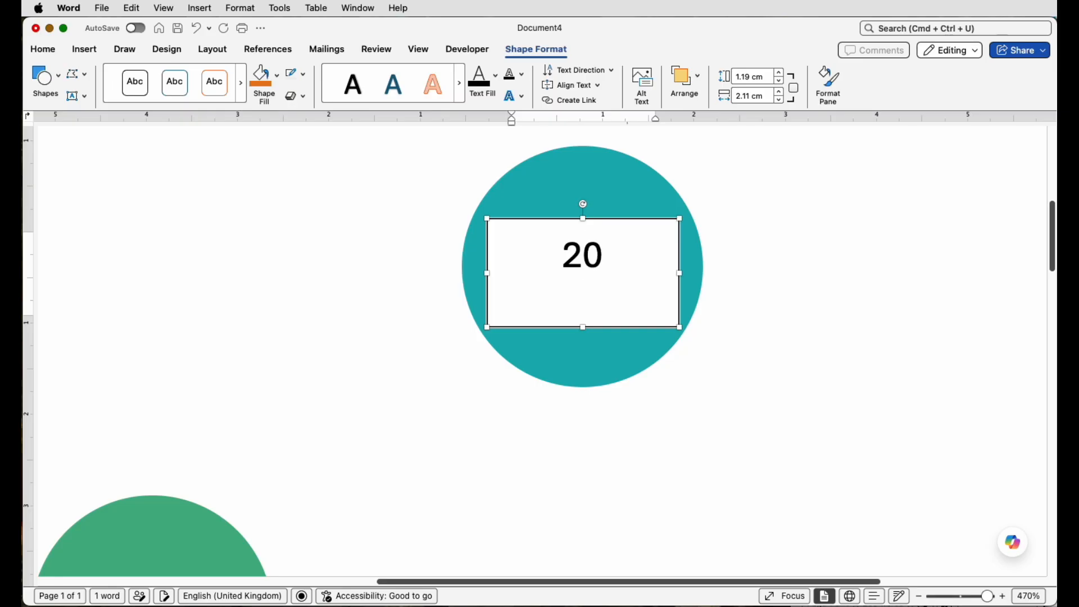
text(20)
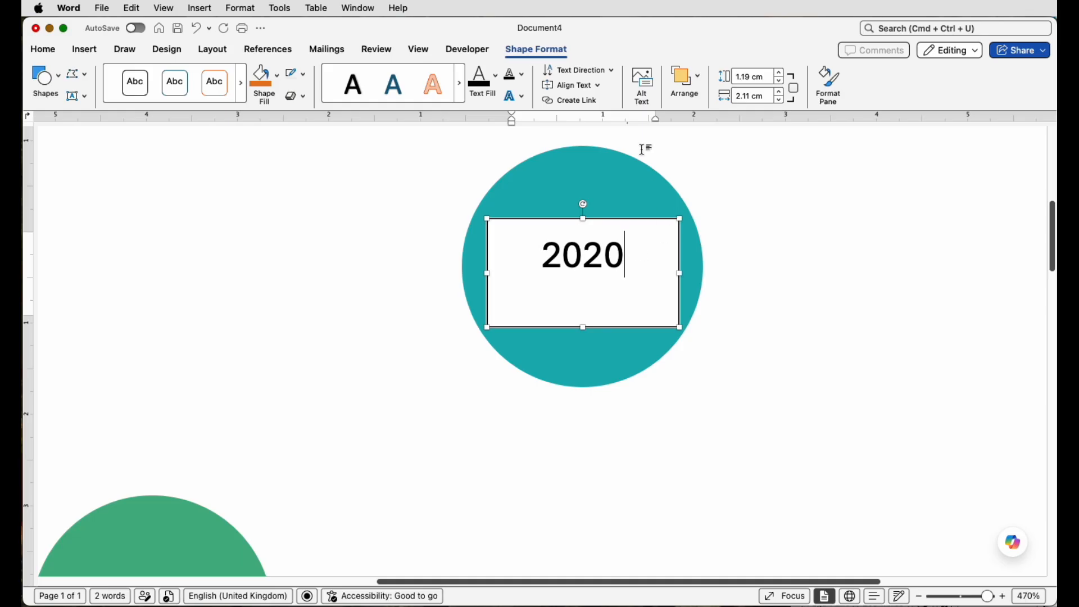
Step: Remove the outline and the fill from the 2020 text box
click(304, 74)
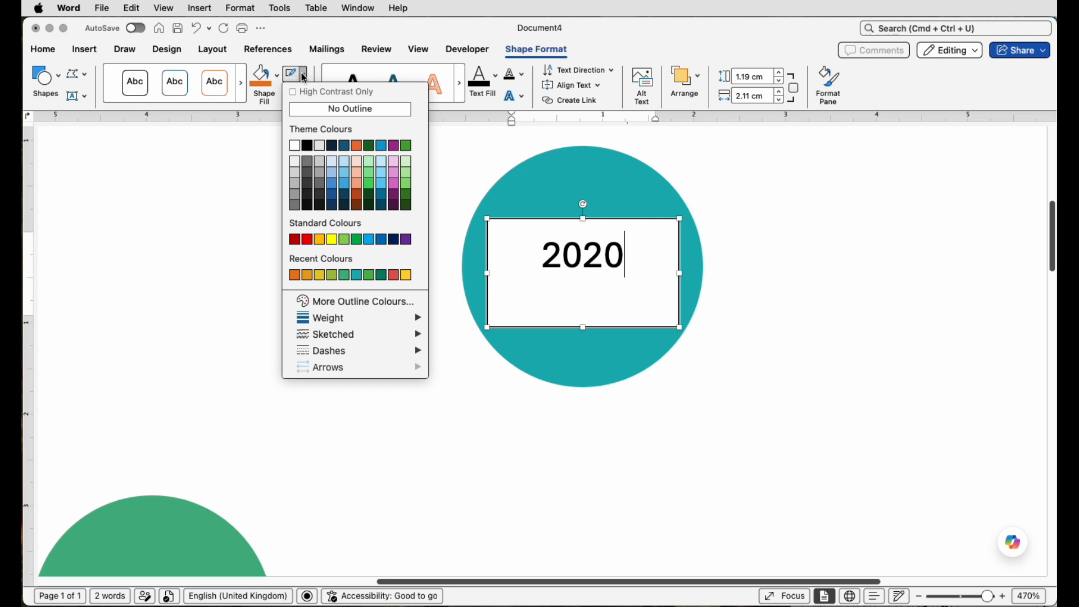
click(302, 111)
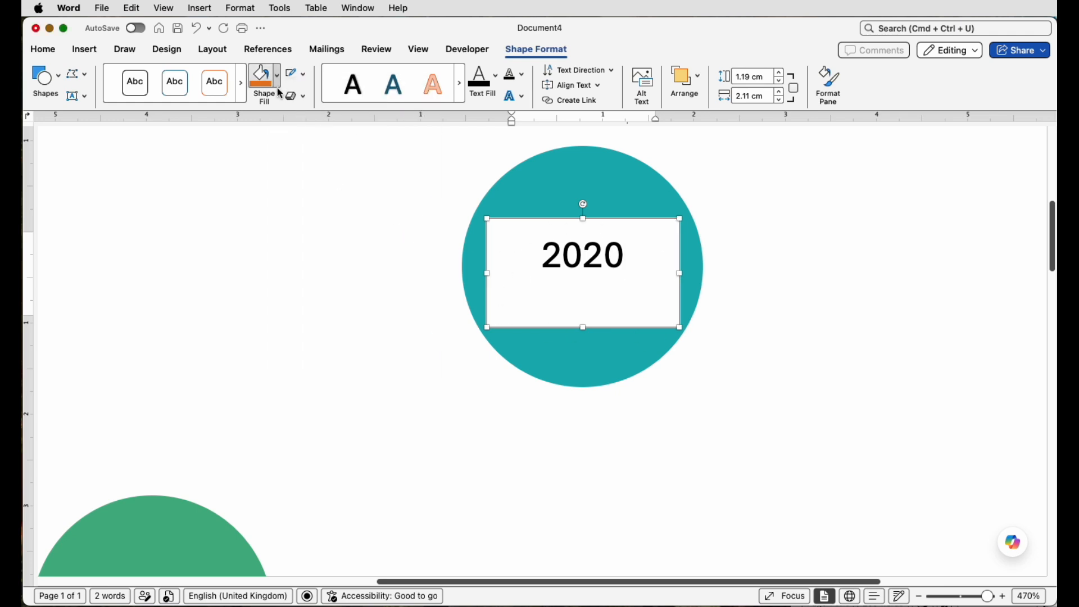
click(277, 77)
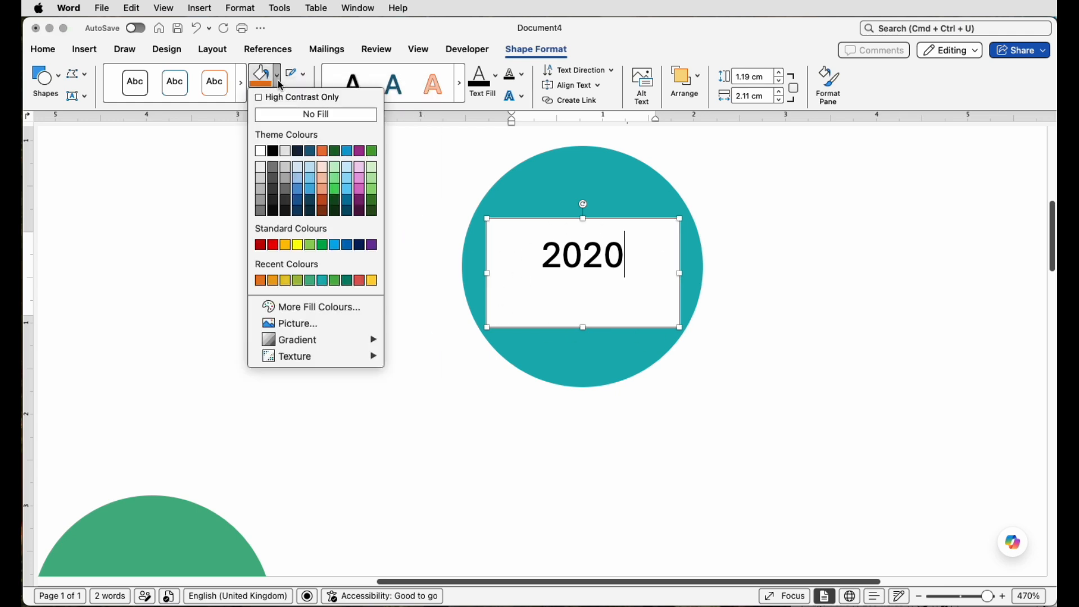
click(277, 116)
Step: Colour the 2020 text white and enlarge it to font size 22
drag(625, 255, 550, 253)
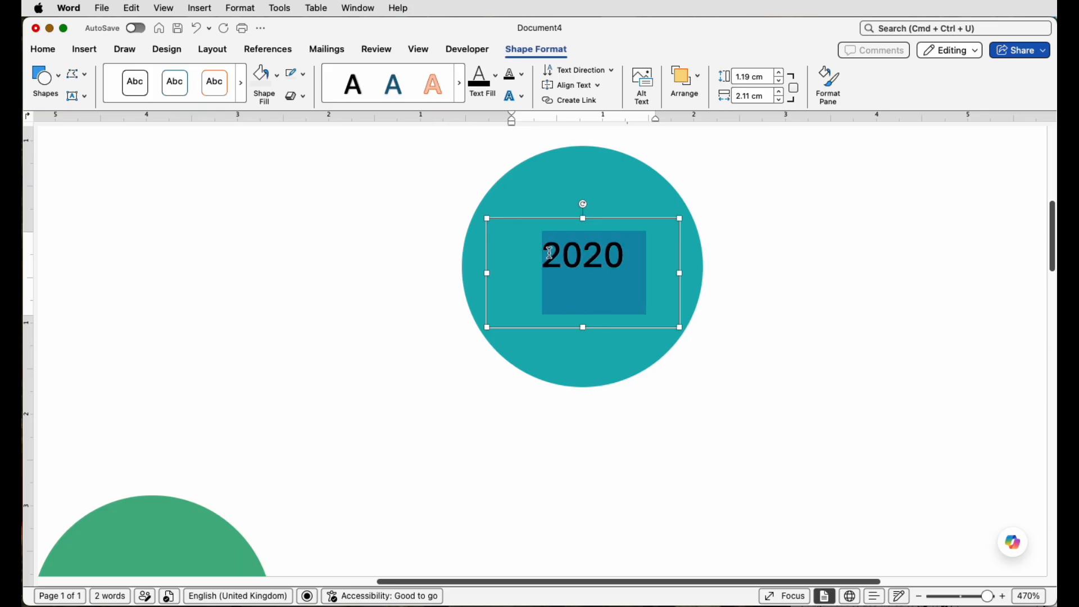
click(56, 51)
click(292, 96)
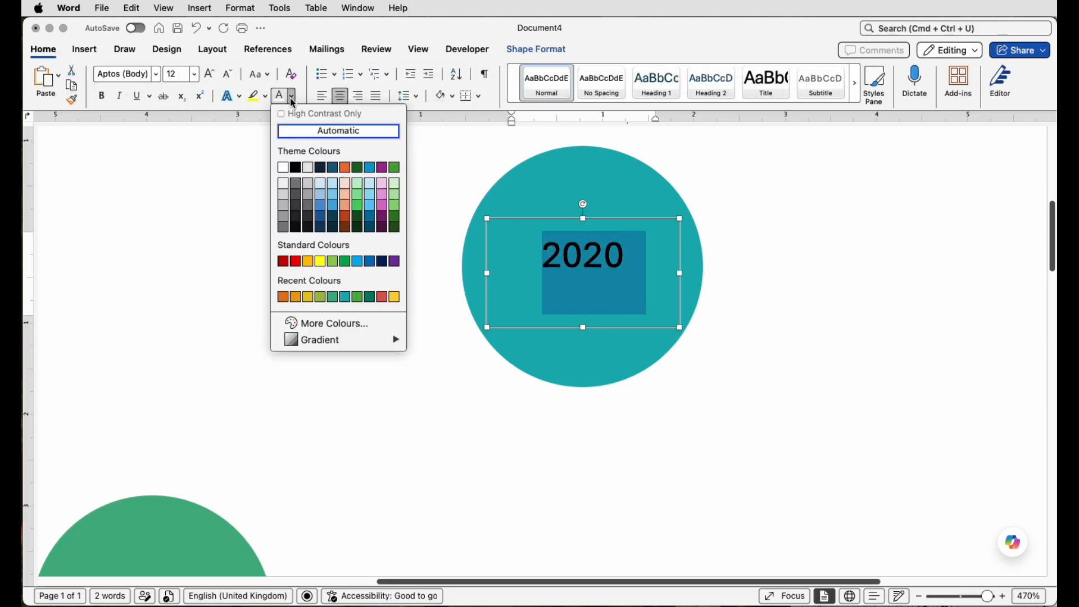
click(283, 168)
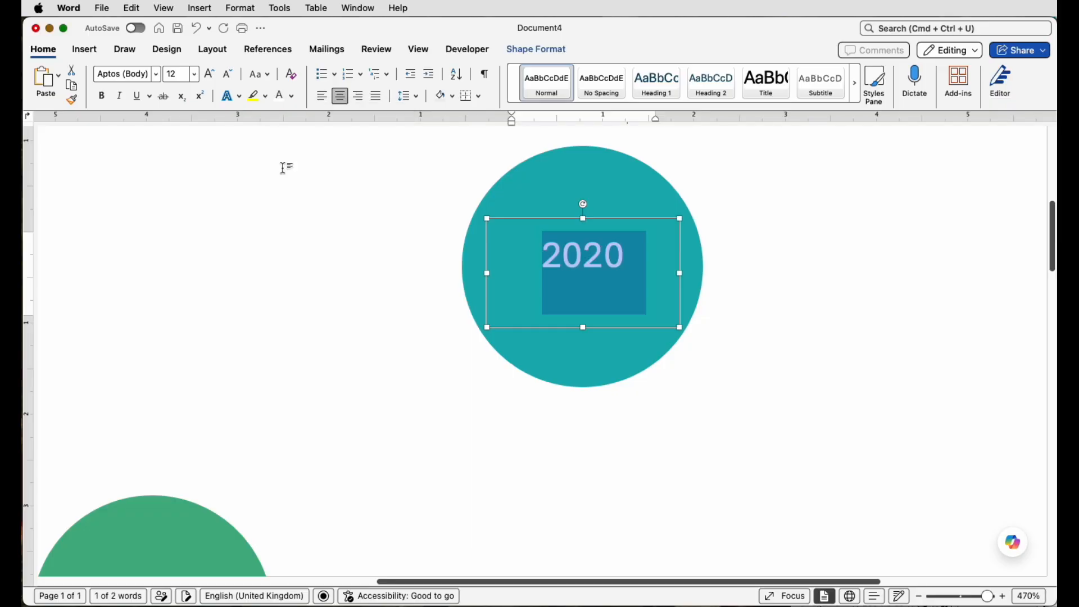
click(209, 74)
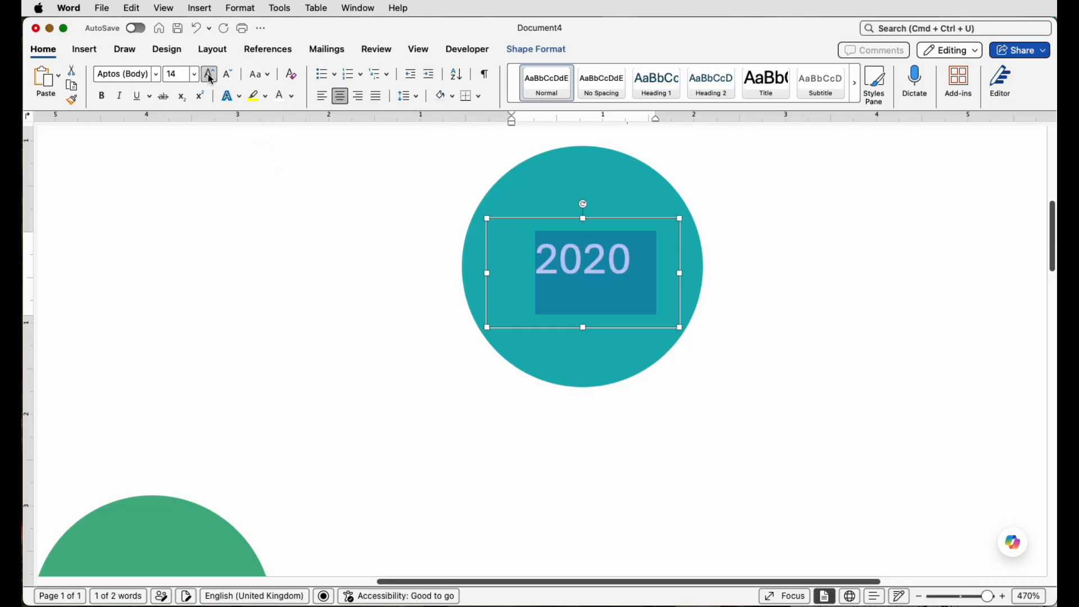
click(209, 76)
click(209, 76)
click(209, 76)
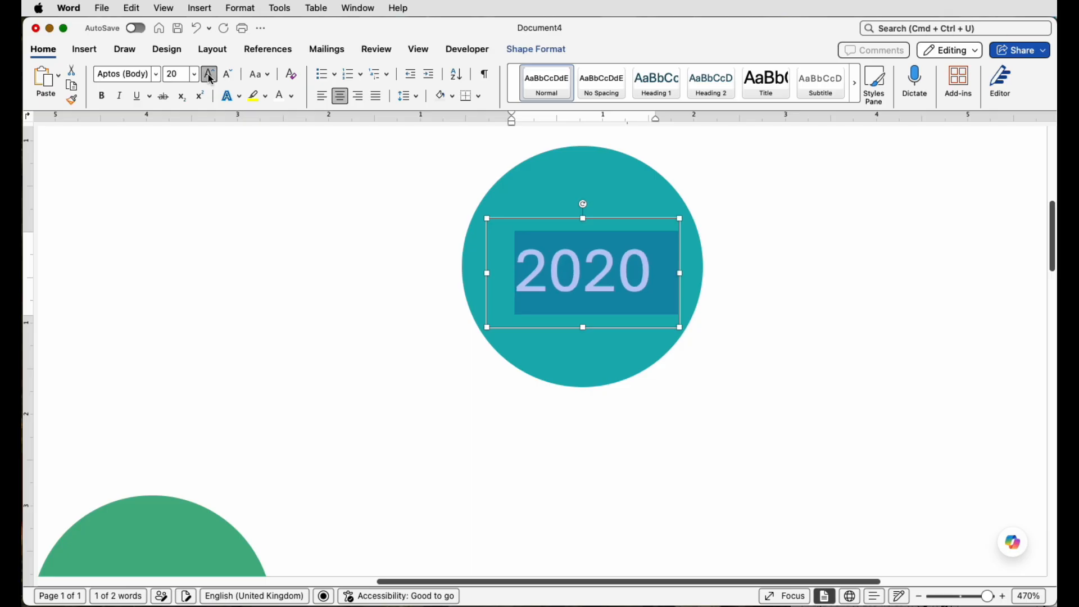
click(209, 76)
Step: Widen the 2020 text box, move it near the teal circle's centre and make it slightly taller
drag(490, 275, 476, 273)
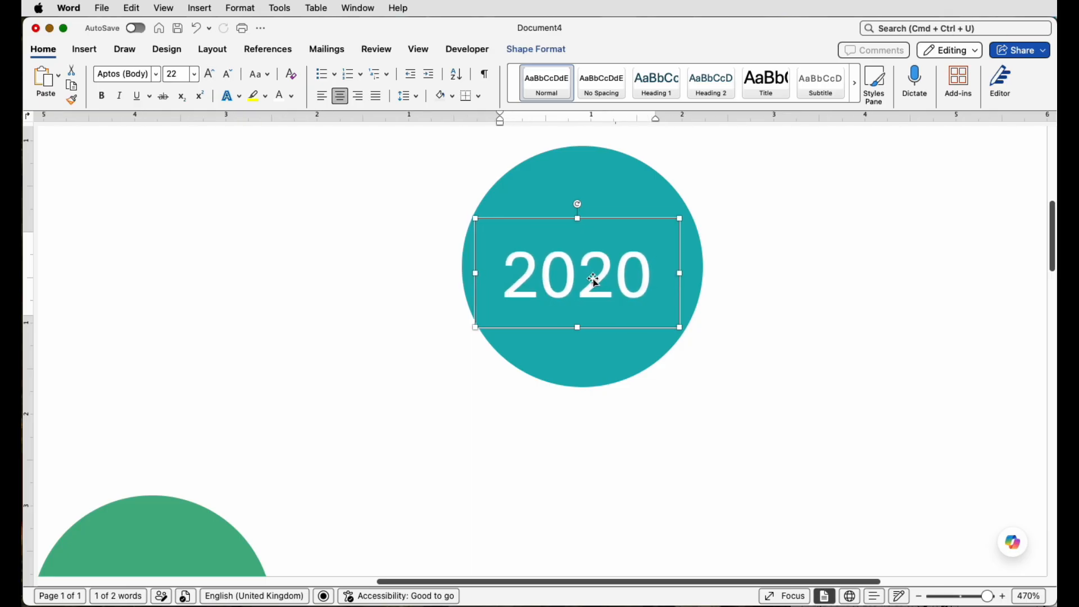
drag(594, 280, 599, 267)
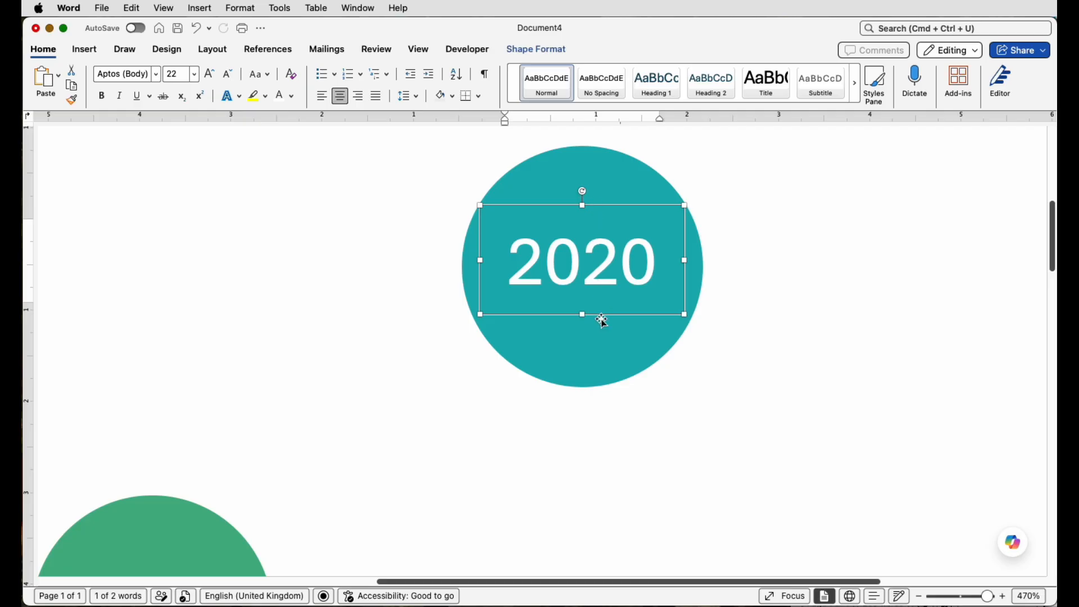
mouse_move(583, 315)
mouse_down()
mouse_move(582, 339)
mouse_move(582, 293)
mouse_move(582, 321)
mouse_up()
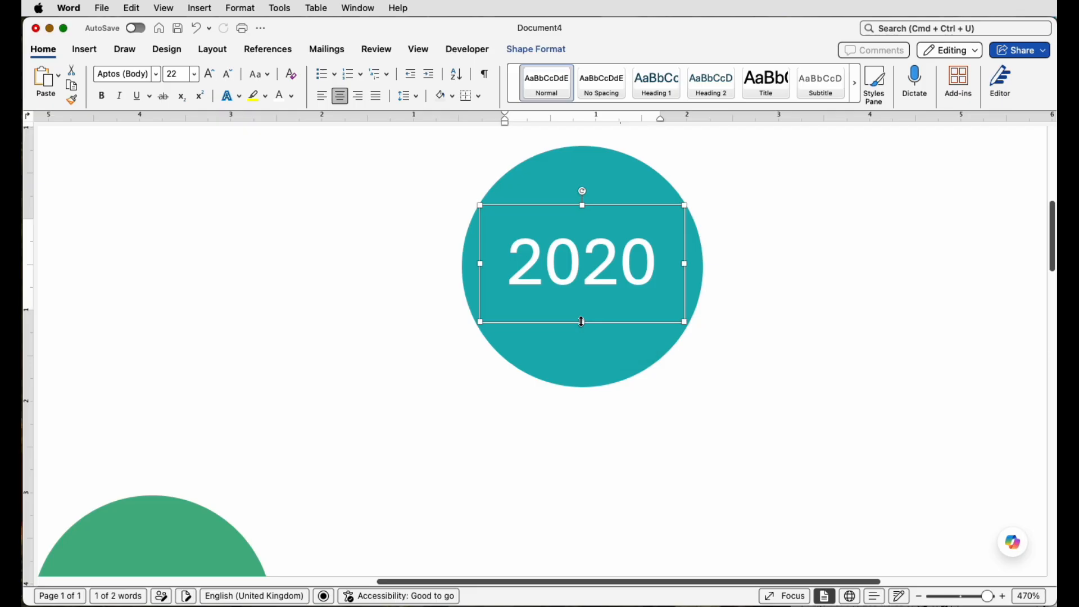
Step: Align the 2020 text box with the teal circle using Align to Centre and Align to Middle
shift+click(620, 170)
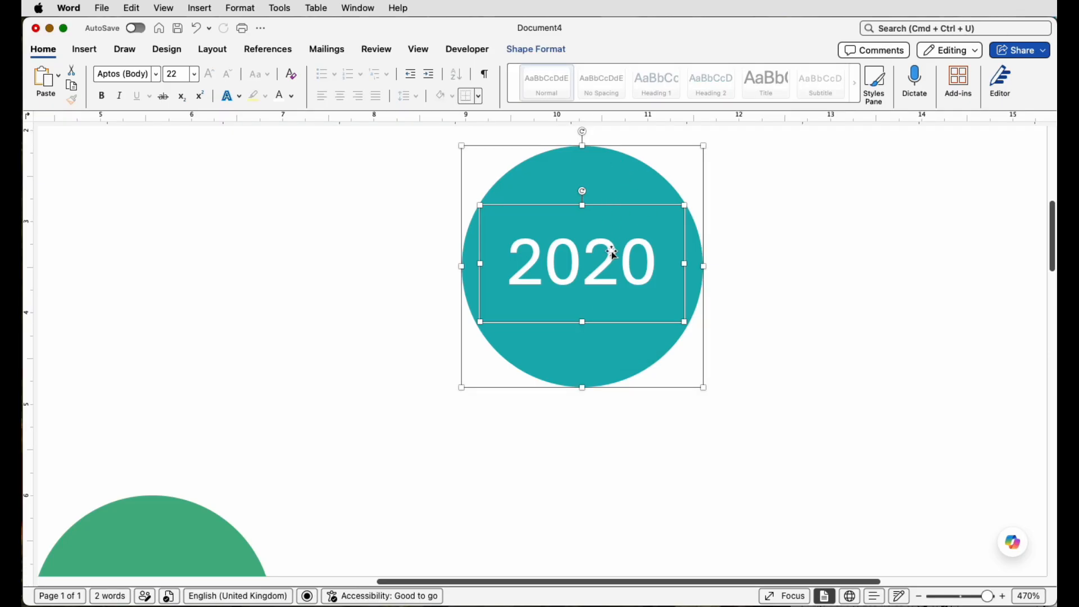
click(212, 50)
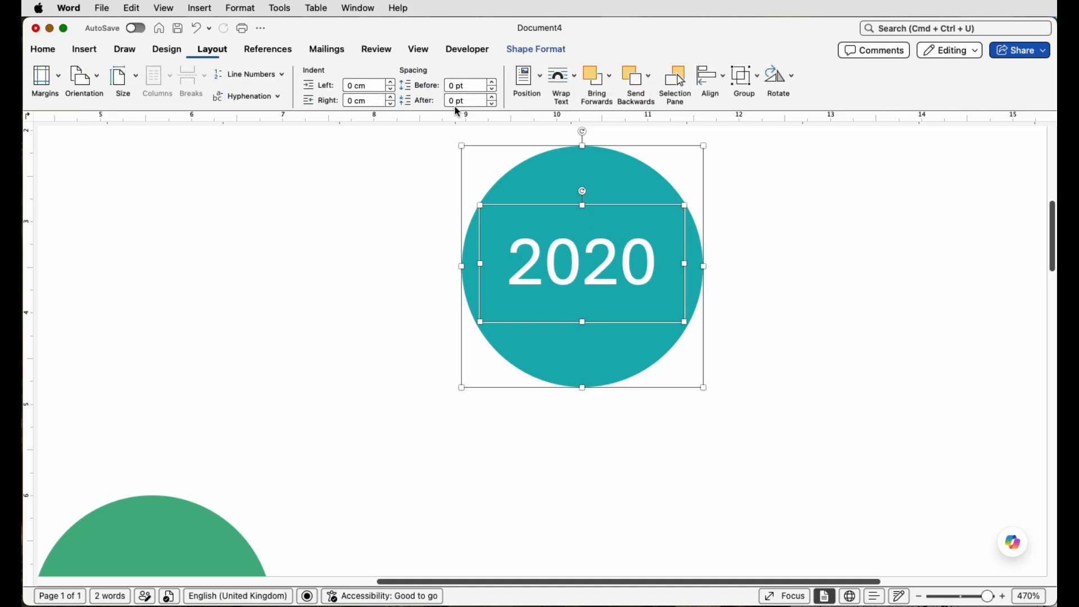
click(724, 90)
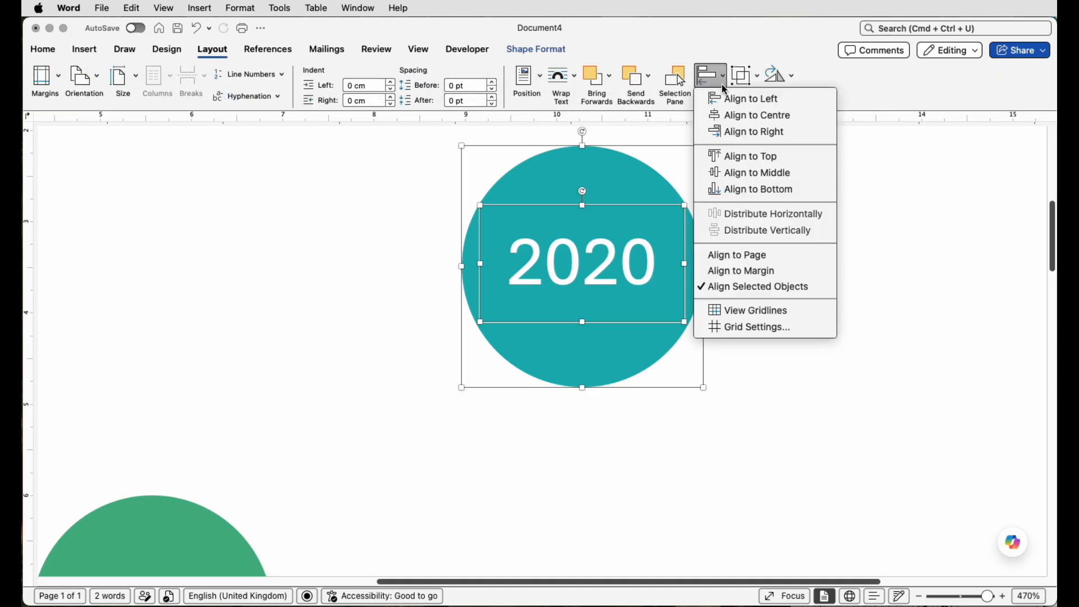
click(726, 119)
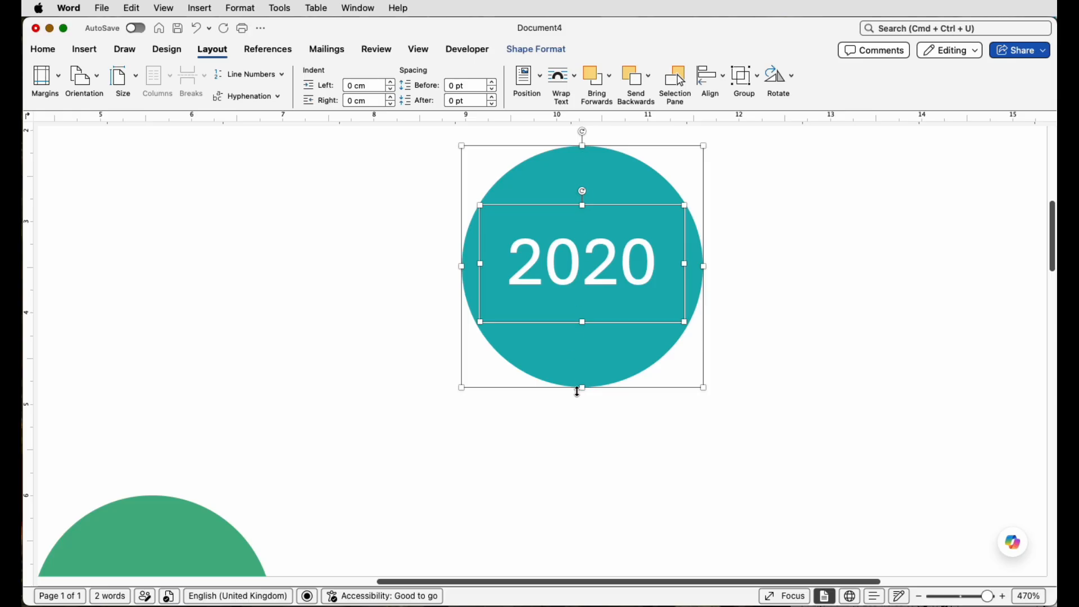
click(711, 77)
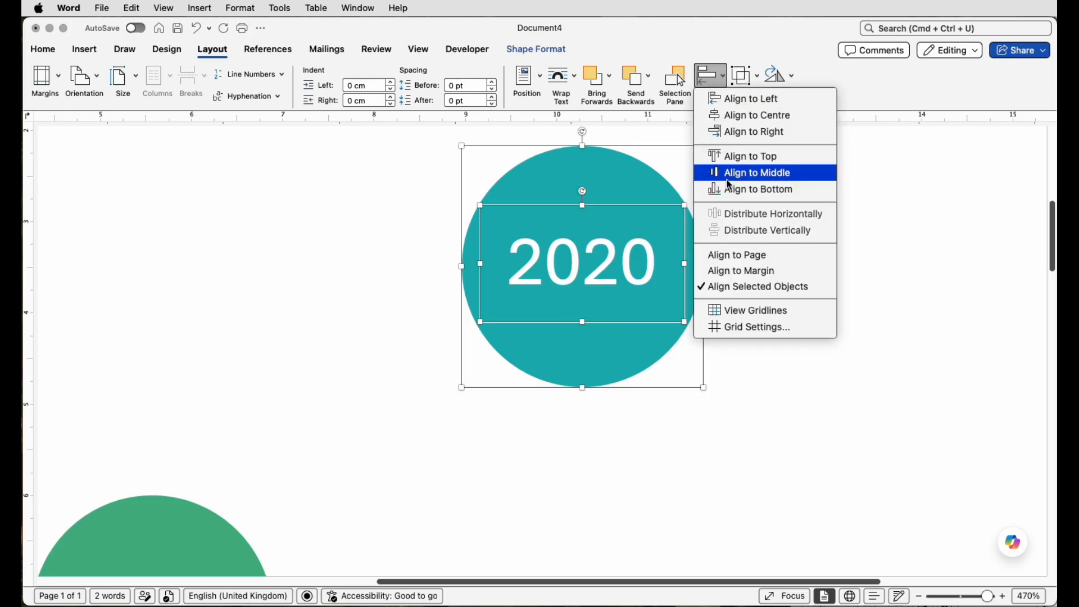
click(729, 174)
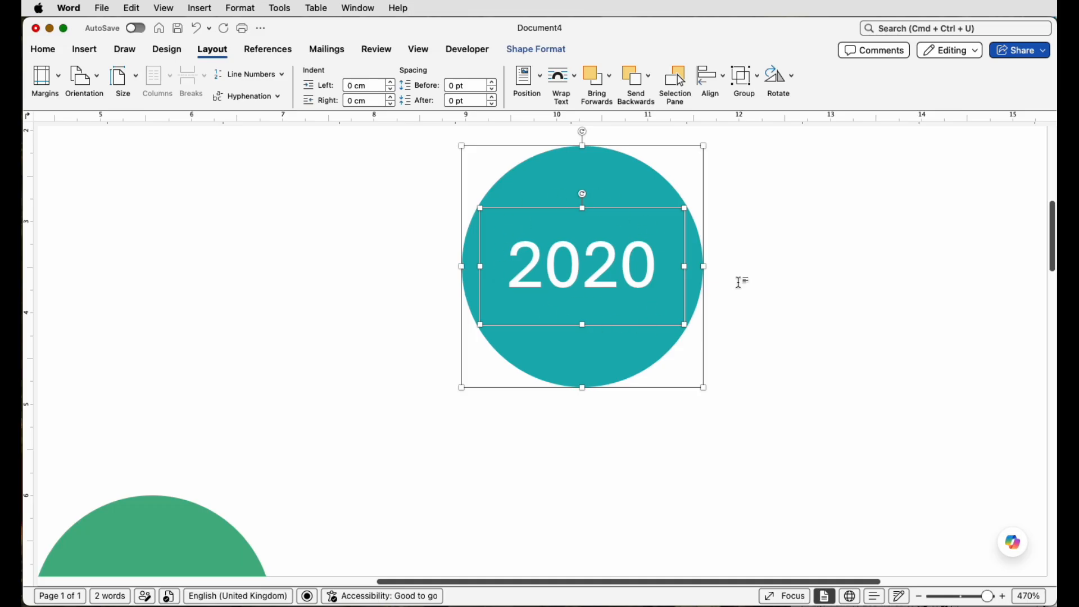
click(806, 278)
scroll(805, 278, up, 5)
scroll(806, 278, down, 5)
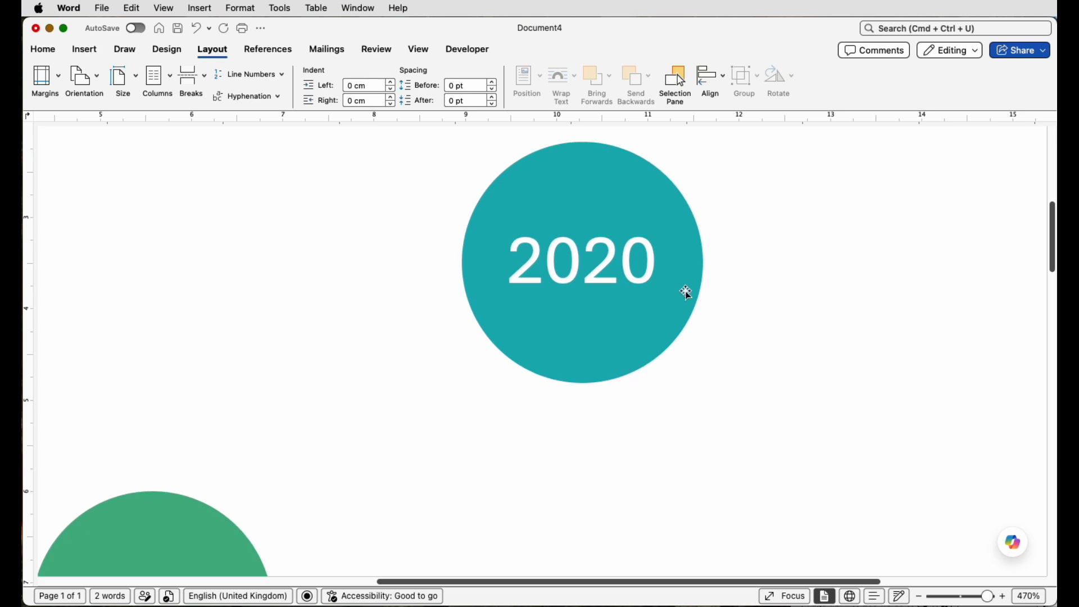
Step: Copy the 2020 text box from the teal circle onto the green second circle
click(556, 263)
drag(991, 597, 966, 597)
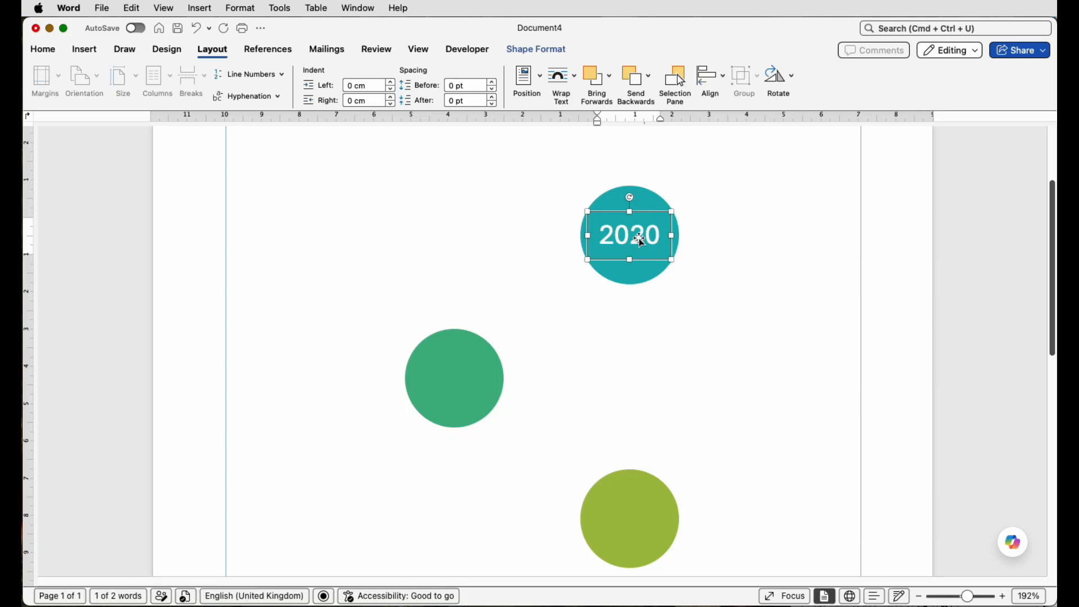
drag(641, 240, 470, 385)
scroll(595, 405, down, 3)
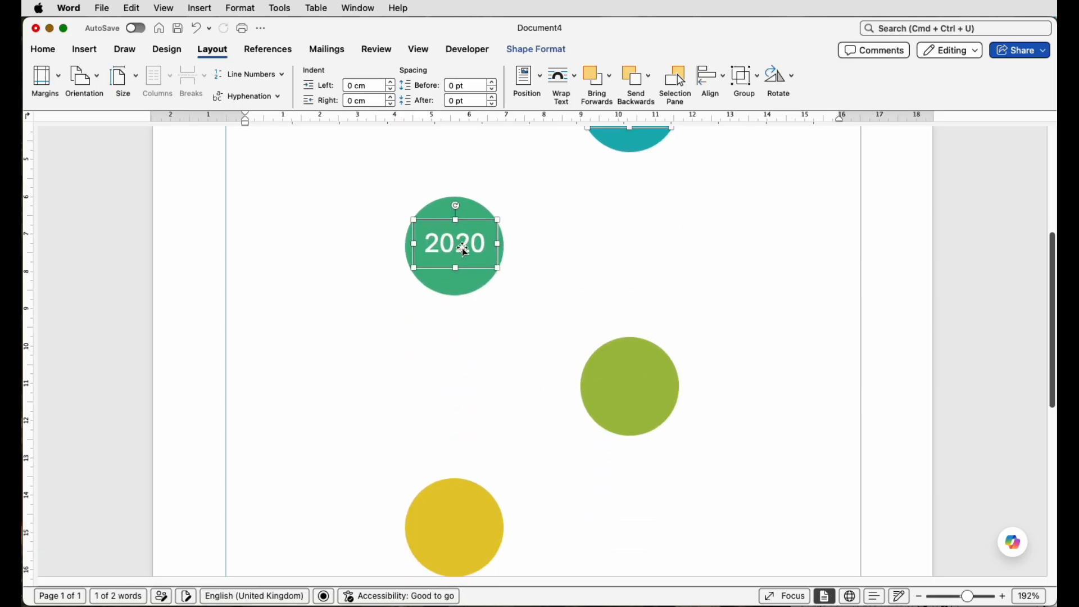
drag(463, 248, 590, 378)
key(super+z)
scroll(611, 245, up, 3)
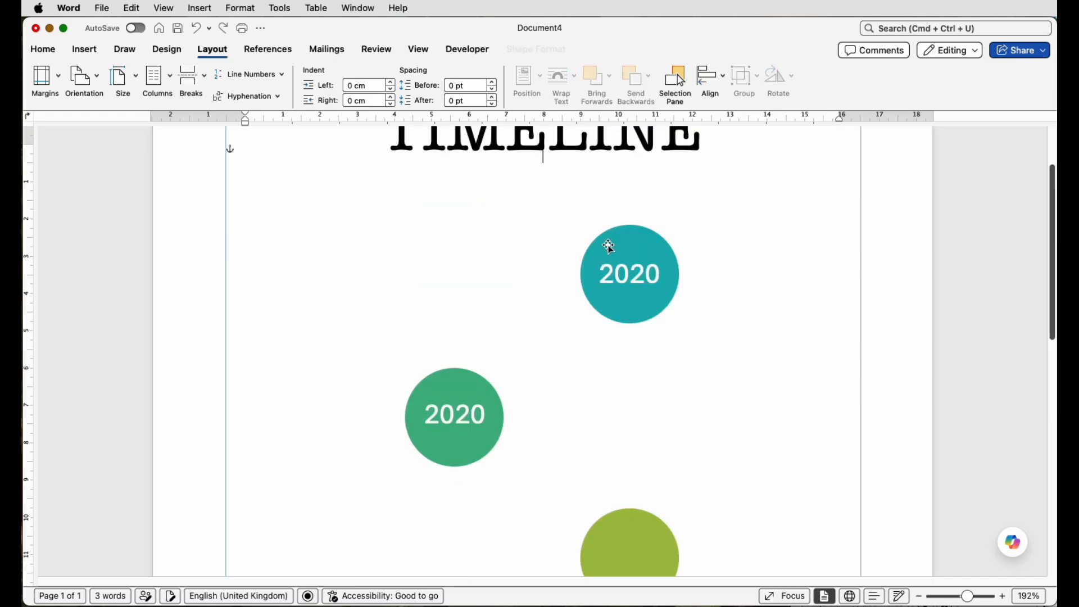
Step: Copy the teal and green circles' 2020 text boxes together onto the lime and yellow circles
click(475, 415)
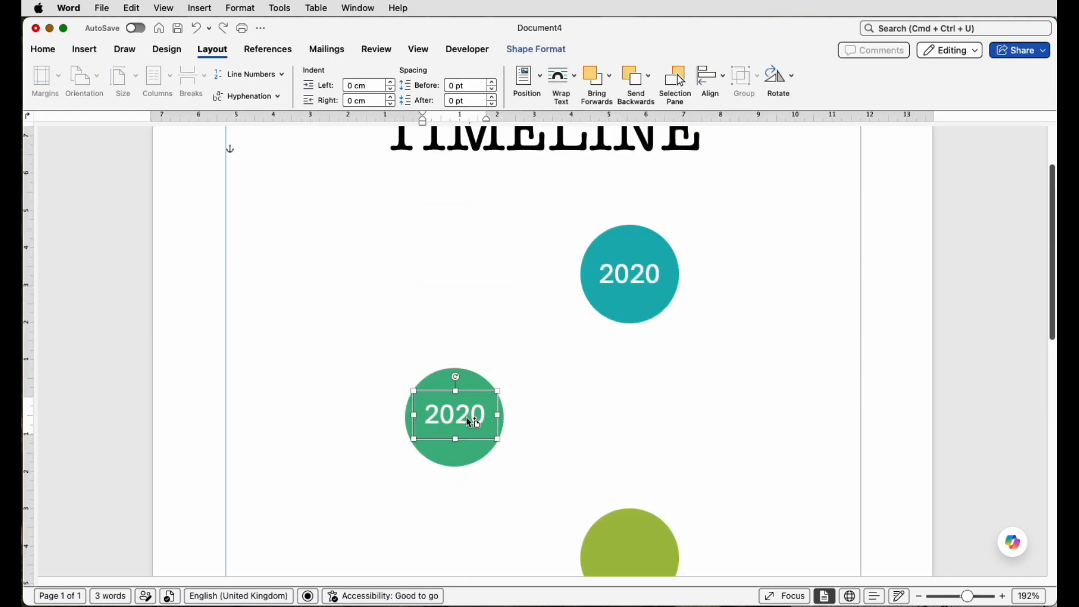
shift+click(627, 279)
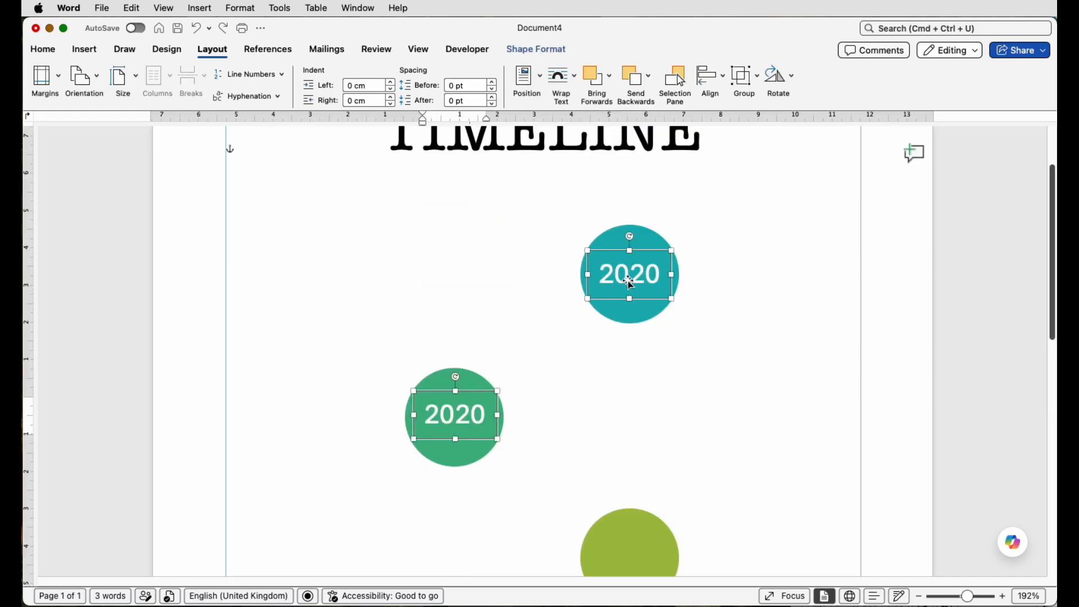
scroll(653, 447, down, 3)
scroll(492, 374, down, 3)
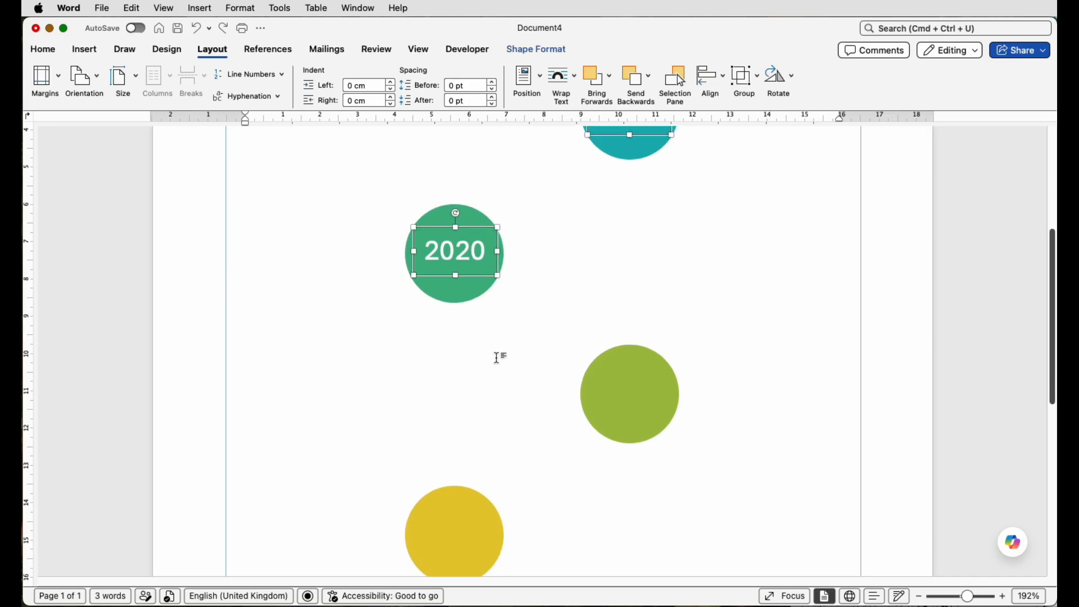
drag(453, 245, 458, 526)
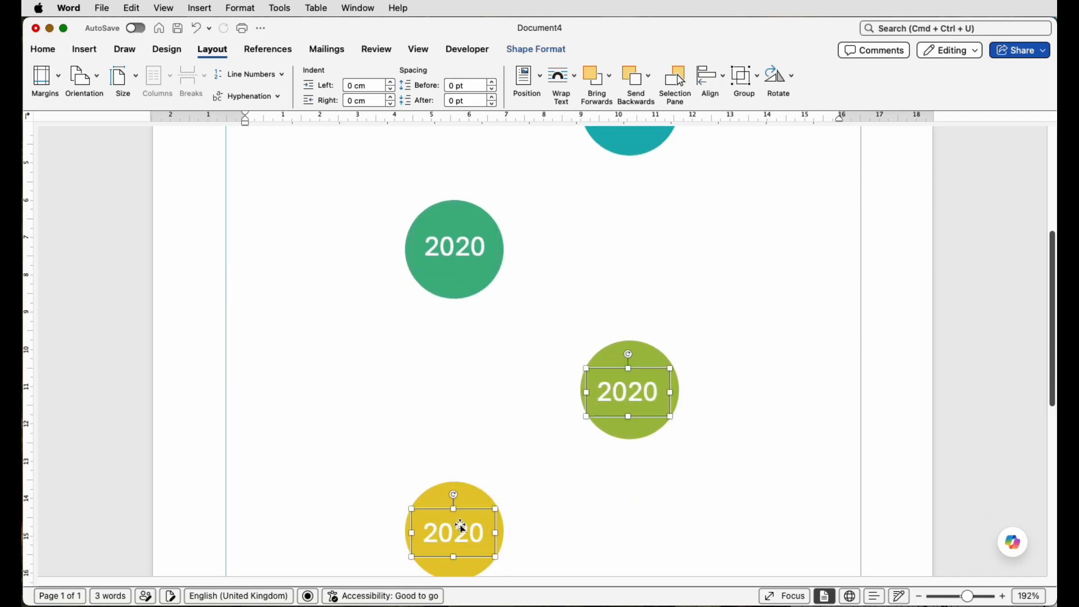
Step: Copy the pair of 2020 text boxes from the lime and yellow circles onto the two orange circles below
scroll(466, 518, down, 12)
drag(466, 204, 464, 481)
scroll(635, 450, up, 15)
click(676, 433)
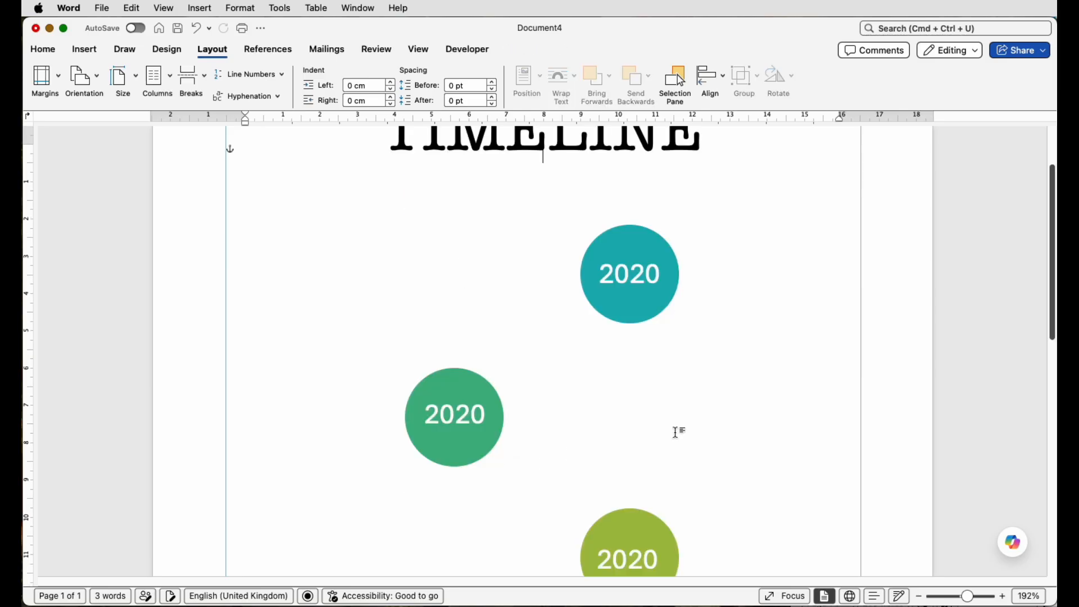
Step: Change the green circle's label to 2021 and align it with the circle using Align to Centre
click(478, 416)
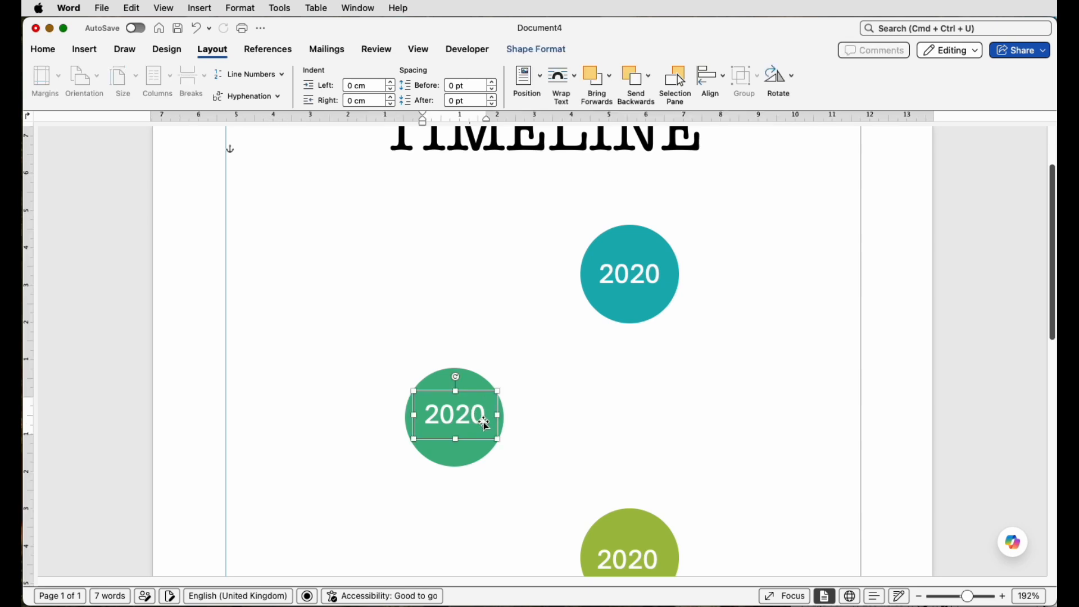
scroll(462, 478, up, 3)
click(711, 74)
click(717, 115)
Step: Change the lime circle's label to 2022 and centre it on the circle
scroll(645, 246, down, 8)
click(646, 245)
text(2)
shift+click(651, 205)
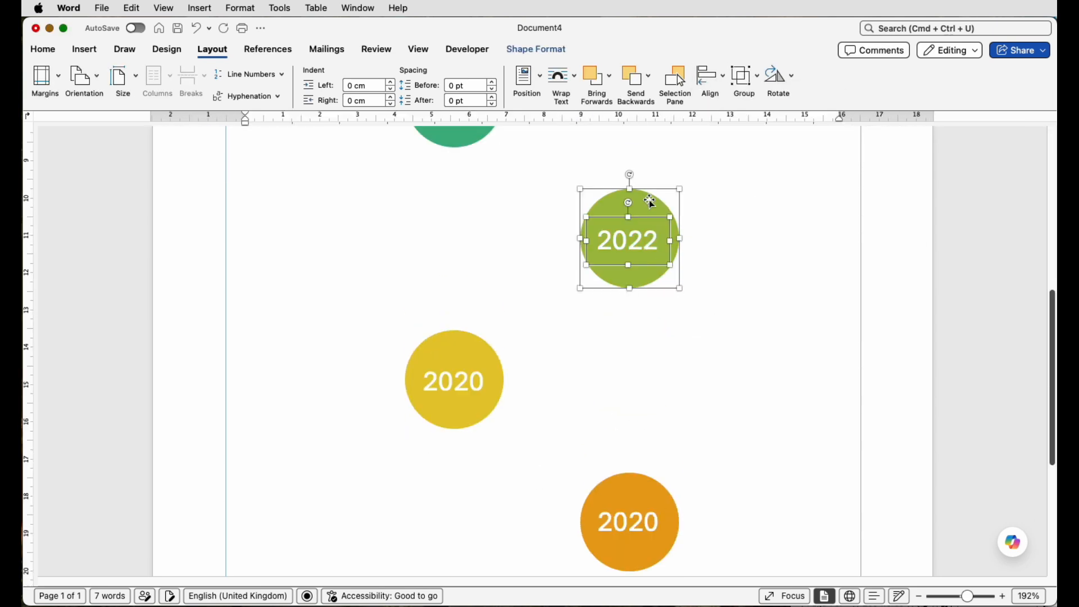
Step: Change the yellow circle's label to 2023 and align it with the circle using Align to Centre
click(484, 380)
text(3)
click(710, 76)
click(714, 115)
Step: Change the light orange circle's label to 2024 and align it with the circle using Align to Centre
click(658, 522)
text(4)
shift+click(644, 481)
click(711, 76)
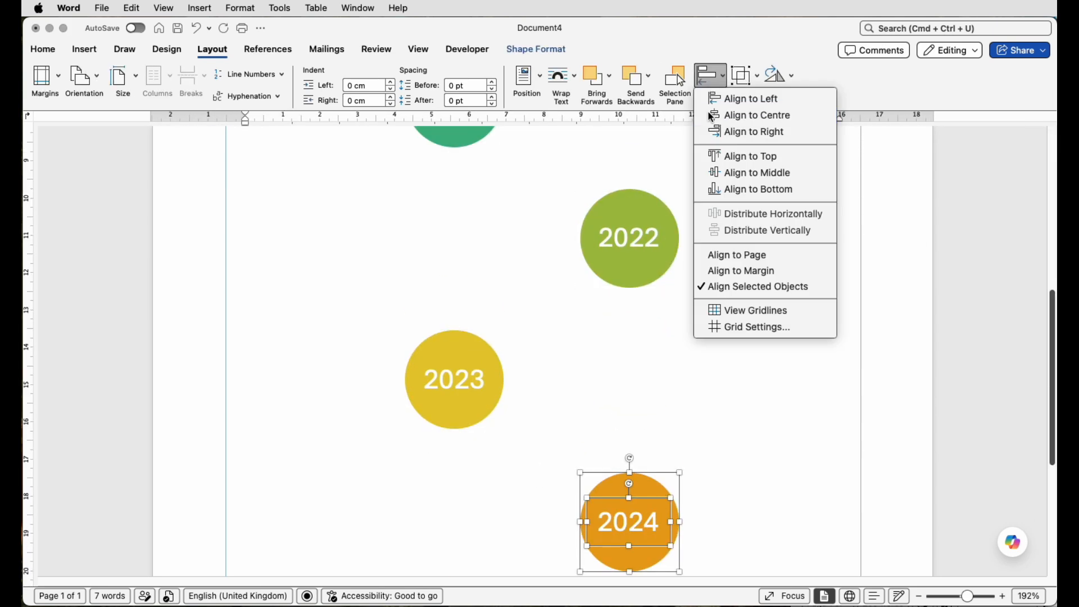
click(714, 115)
Step: Start inserting a new shape at the teal 2020 circle
scroll(794, 279, up, 8)
scroll(794, 279, down, 8)
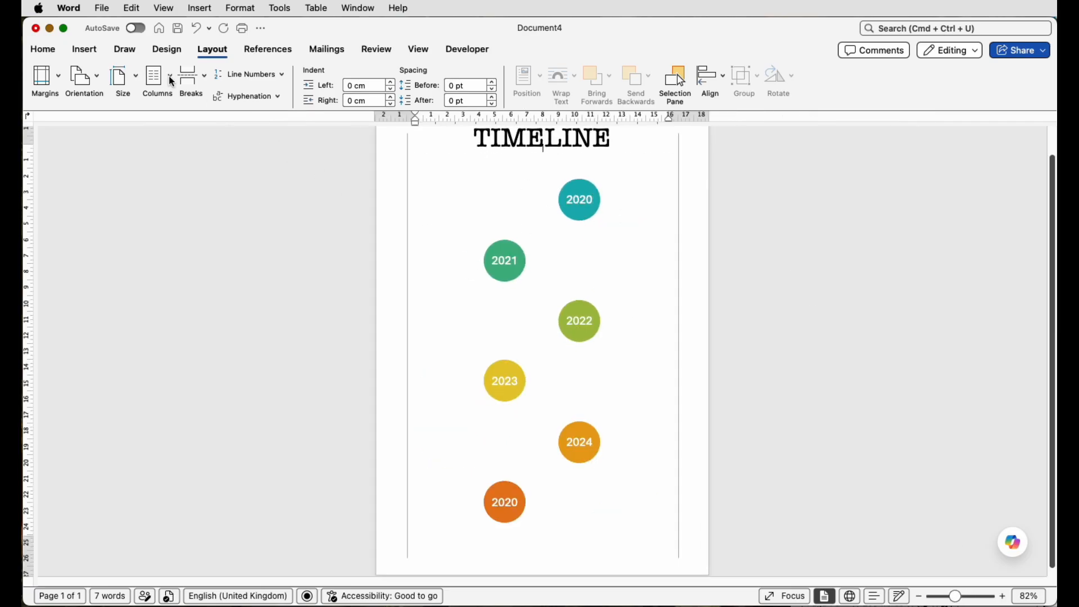
click(90, 50)
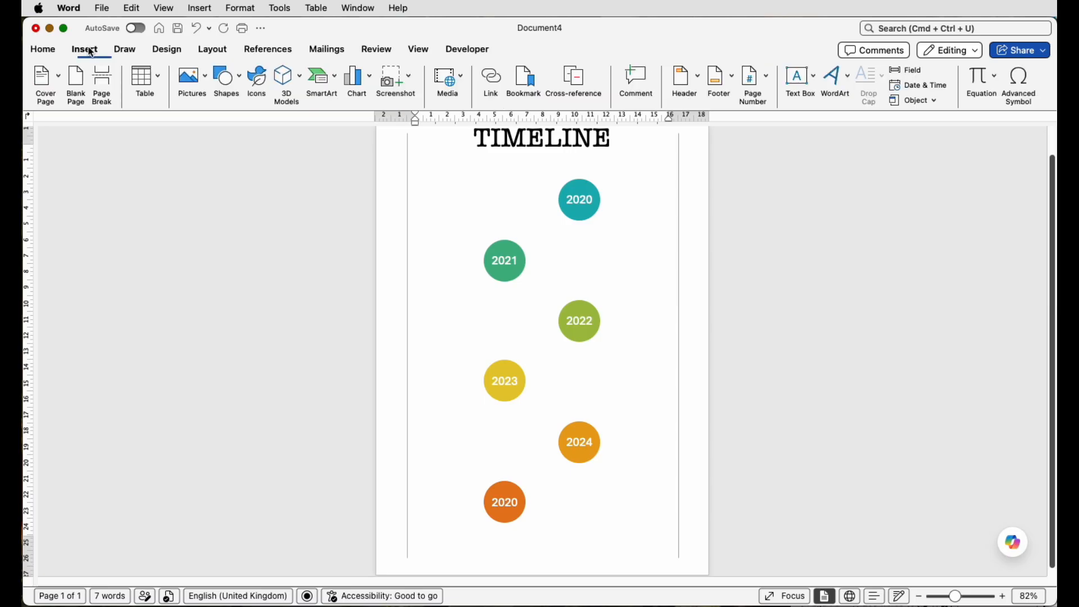
click(227, 76)
click(224, 198)
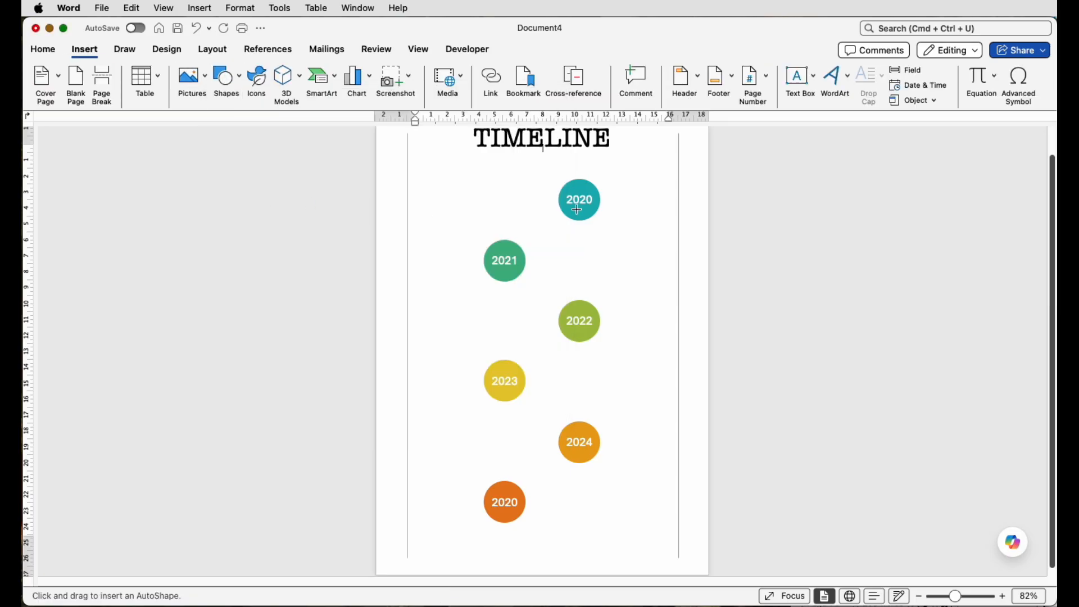